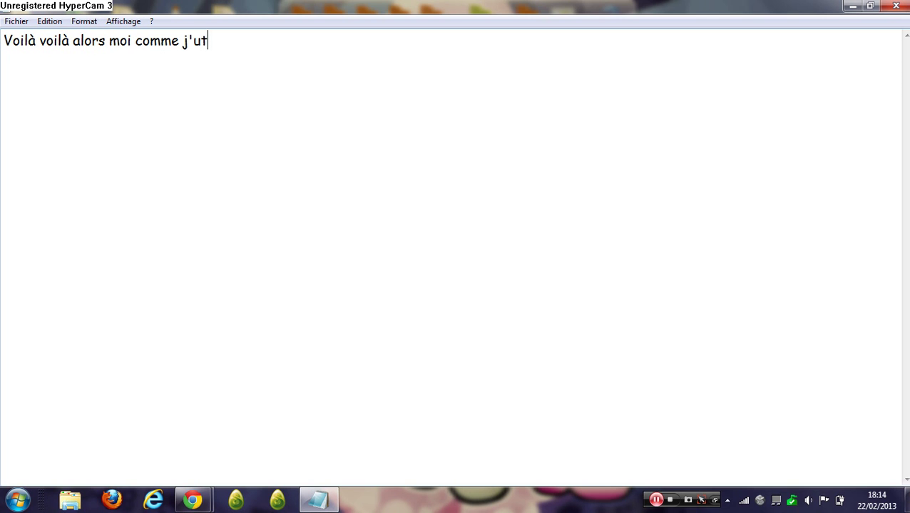
Continue the note's sentence with "pleins de logiciel, je ais prendre celui que j'utilise le"
{"action": "type", "text": "ins "}
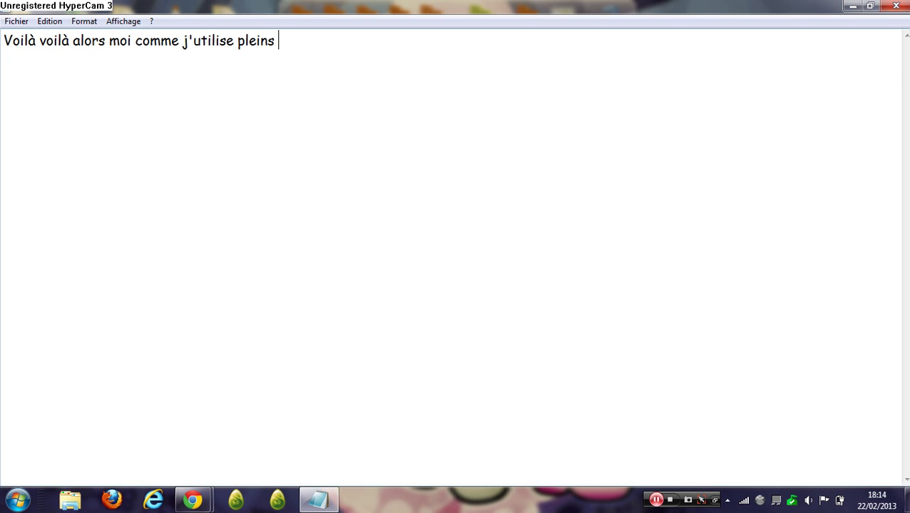
{"action": "type", "text": "de logiciel, "}
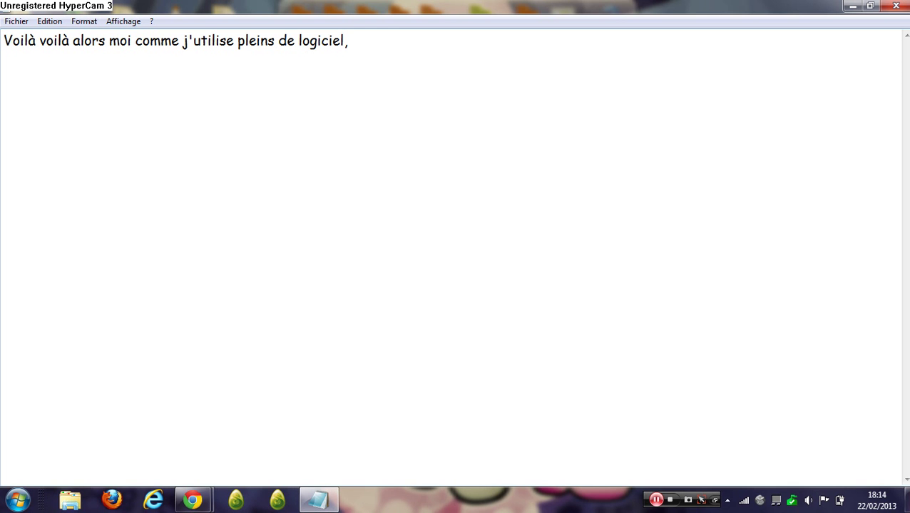
{"action": "type", "text": "je ais pre"}
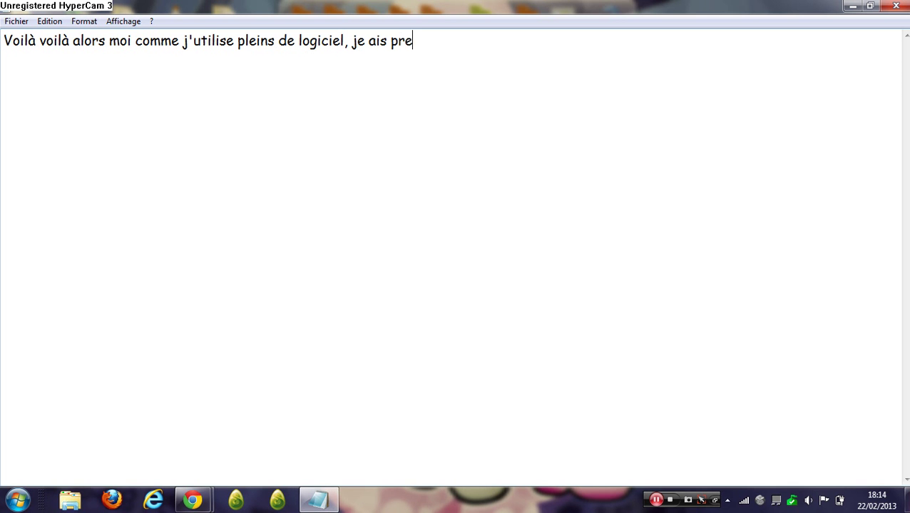
{"action": "type", "text": "ndre celu"}
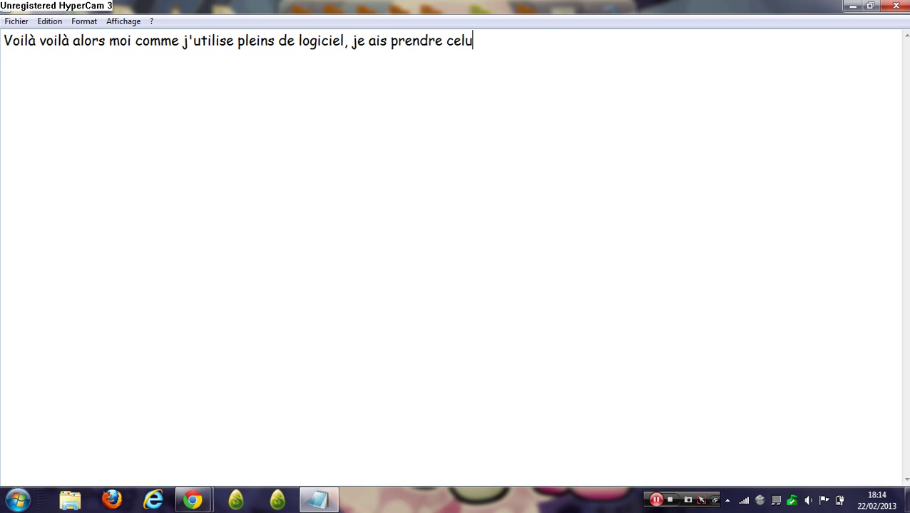
{"action": "type", "text": "i que j'utilise"}
{"action": "type", "text": " le mon"}
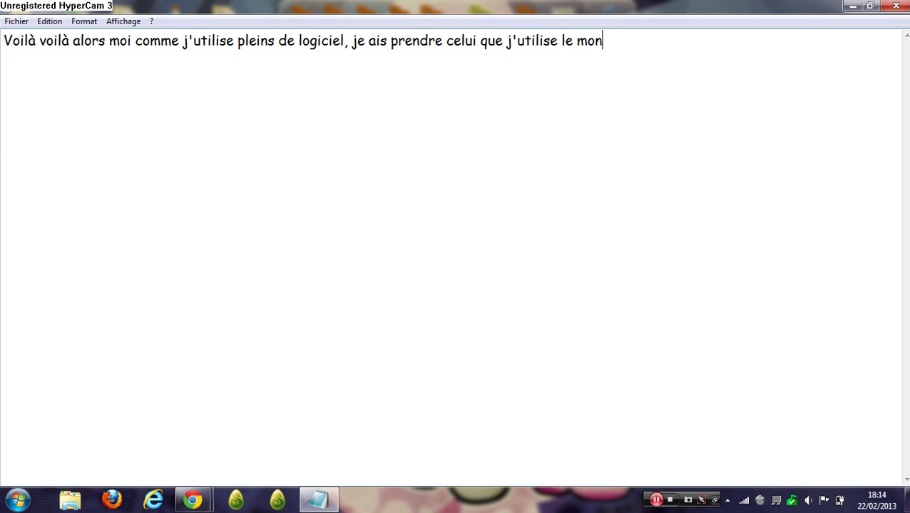
Finish the note's sentence with "moins: Wondershare video editor"
{"action": "key", "text": "BackSpace"}
{"action": "type", "text": "ine"}
{"action": "key", "text": "BackSpace"}
{"action": "type", "text": "s: Wondersh"}
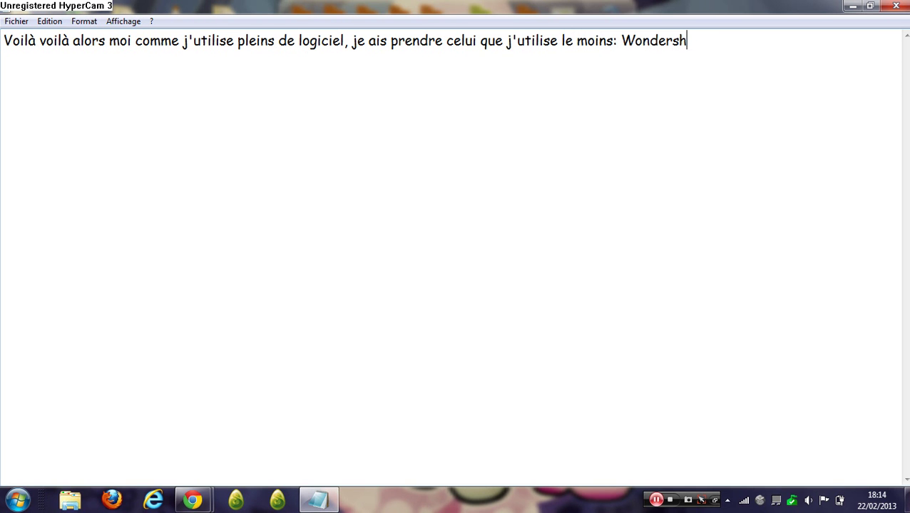
{"action": "type", "text": "are Vo"}
{"action": "key", "text": "BackSpace"}
{"action": "key", "text": "BackSpace"}
{"action": "type", "text": "vi"}
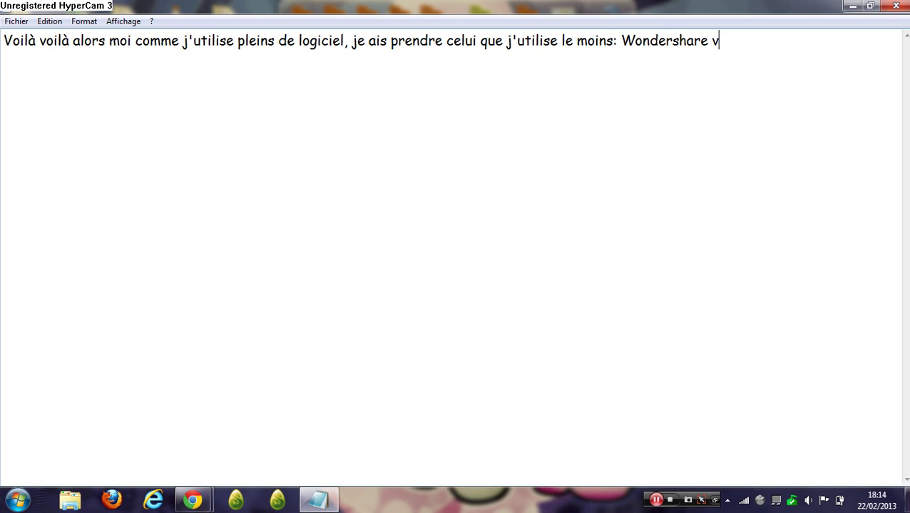
{"action": "key", "text": "BackSpace"}
{"action": "key", "text": "BackSpace"}
{"action": "type", "text": "video editor"}
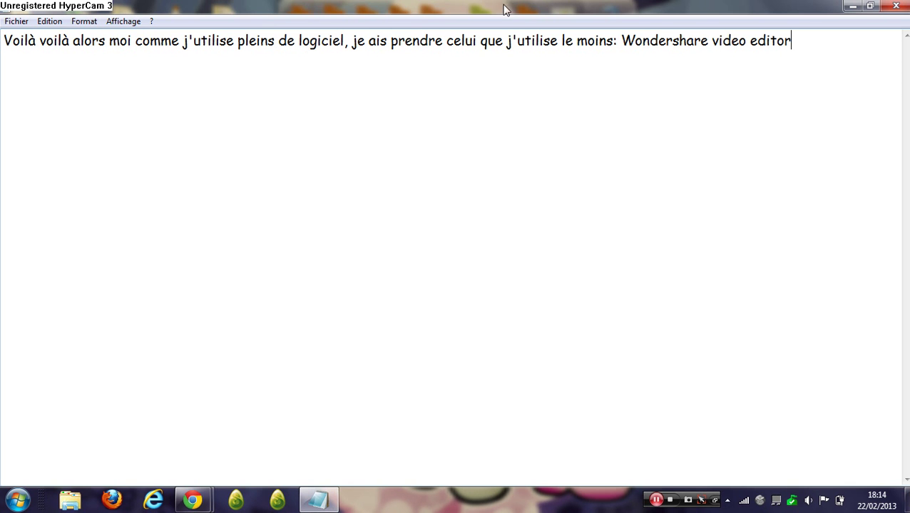
Uncover the desktop to reach the Montage msp folder, and return the note to full screen
{"action": "left_click", "coordinate": [867, 7]}
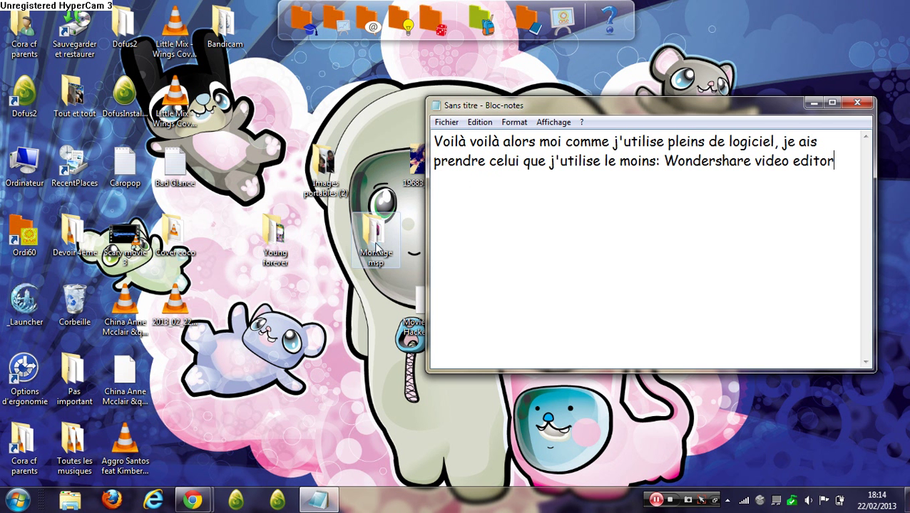
{"action": "mouse_move", "coordinate": [568, 110]}
{"action": "left_mouse_down"}
{"action": "mouse_move", "coordinate": [442, 85]}
{"action": "mouse_move", "coordinate": [569, 110]}
{"action": "left_mouse_up"}
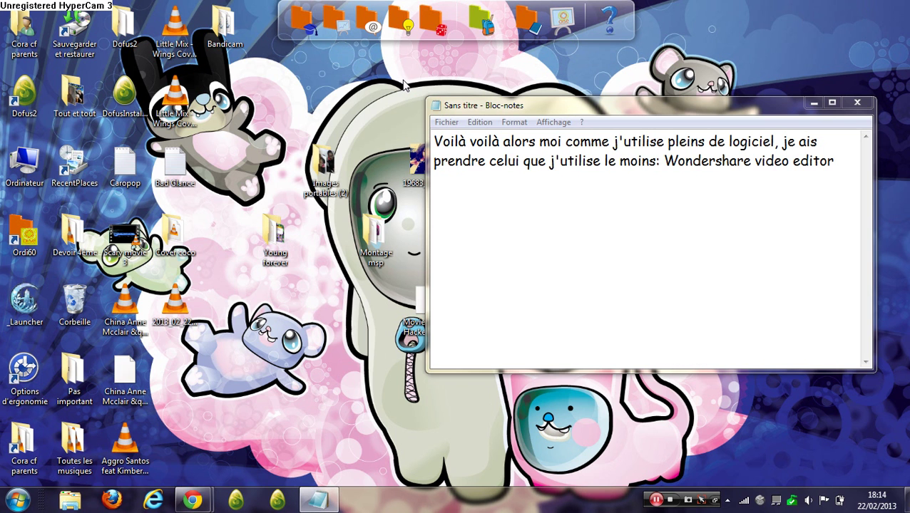
{"action": "left_click", "coordinate": [831, 102]}
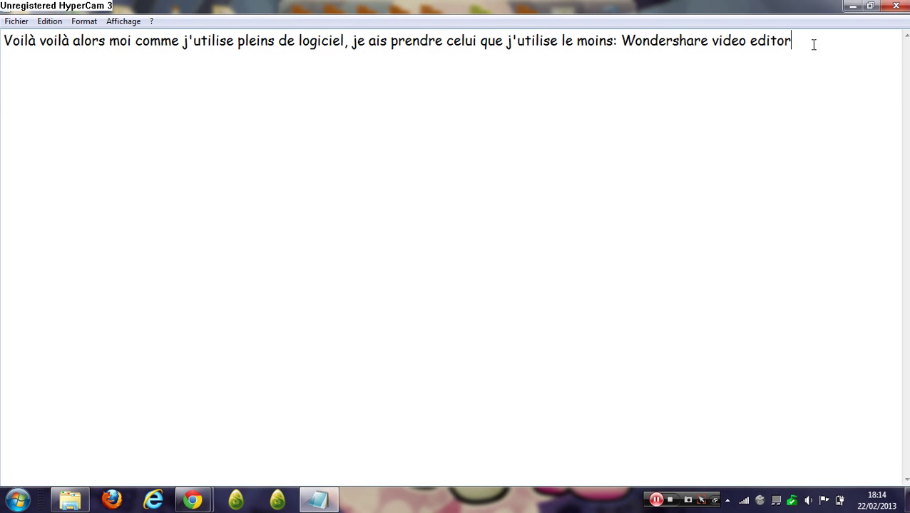
Replace the note's text with "Je coupe ici 30 sec ^^"
{"action": "left_click_drag", "start_coordinate": [812, 42], "coordinate": [0, 91]}
{"action": "type", "text": "Je coupe"}
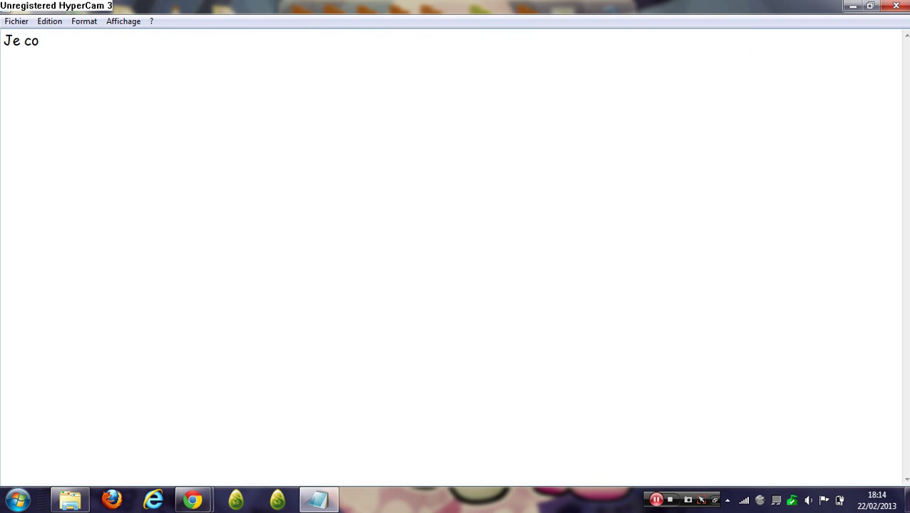
{"action": "key", "text": "BackSpace"}
{"action": "key", "text": "BackSpace"}
{"action": "type", "text": "pe ici 30 sec p"}
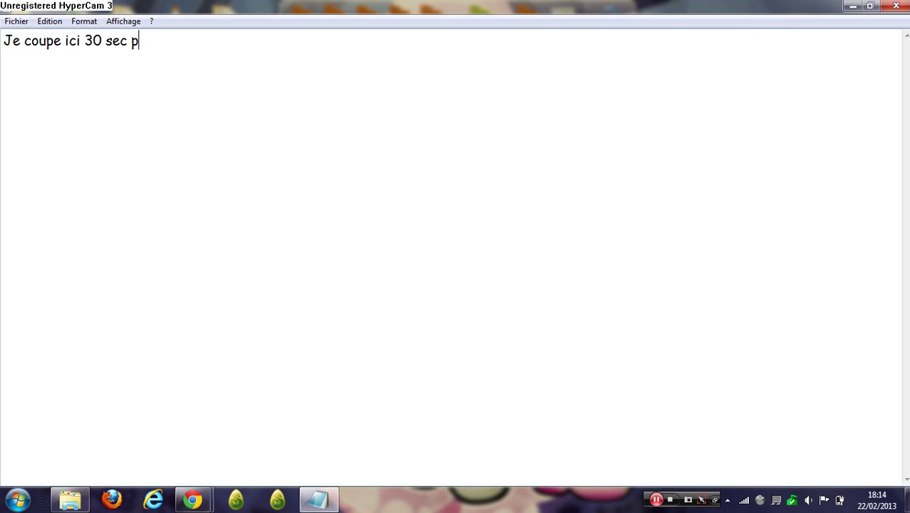
{"action": "key", "text": "BackSpace"}
{"action": "type", "text": "^^"}
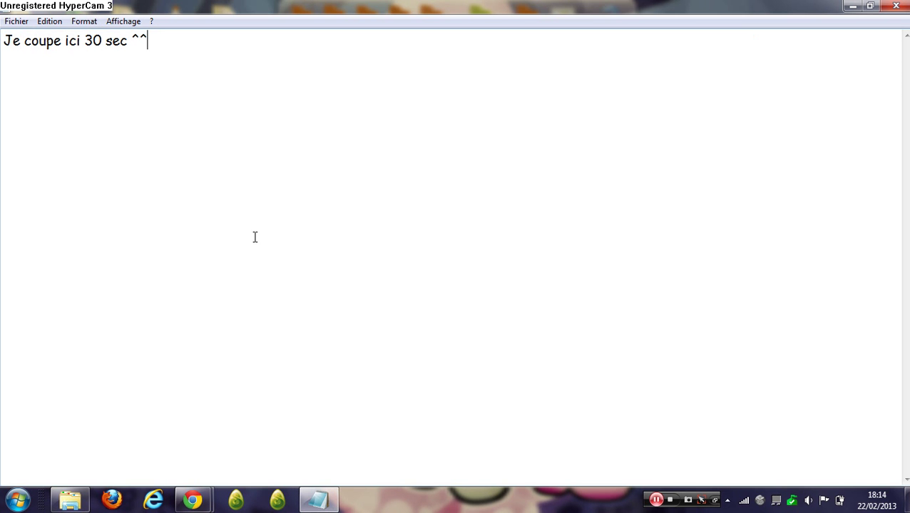
{"action": "left_click", "coordinate": [654, 500]}
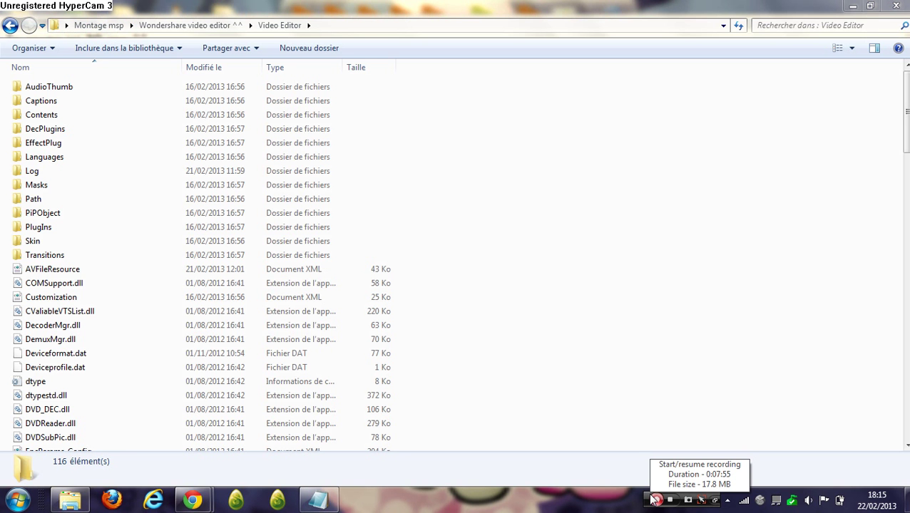
{"action": "left_click", "coordinate": [651, 499]}
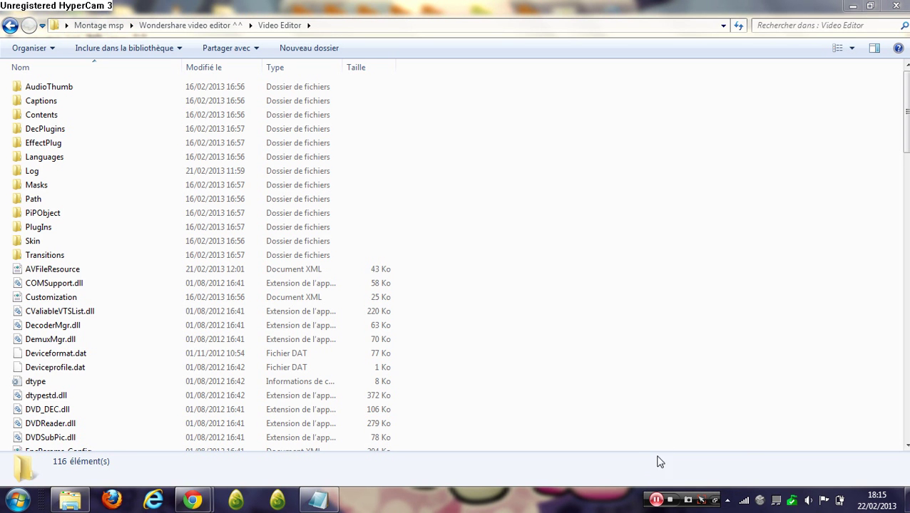
Find the VideoEditor application in the Video Editor folder and launch it
{"action": "scroll", "coordinate": [459, 263], "scroll_direction": "down", "scroll_amount": 15}
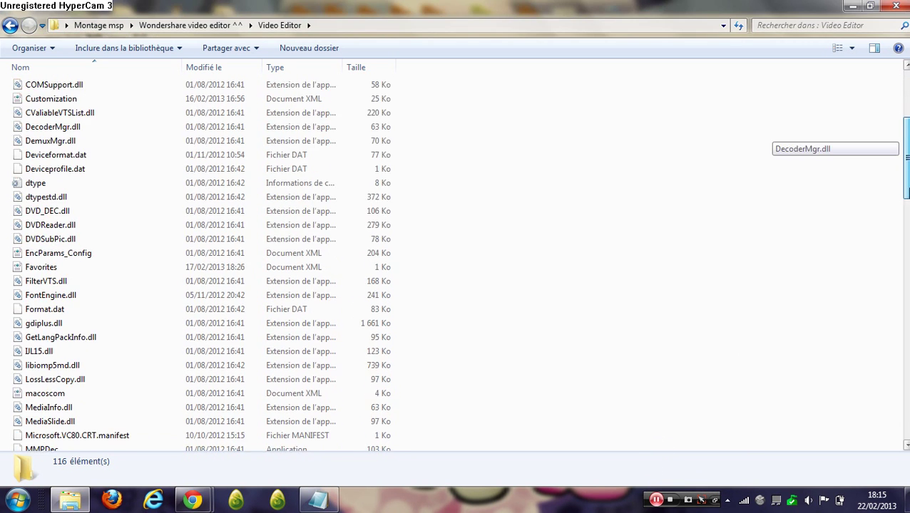
{"action": "scroll", "coordinate": [907, 446], "scroll_direction": "down", "scroll_amount": 16}
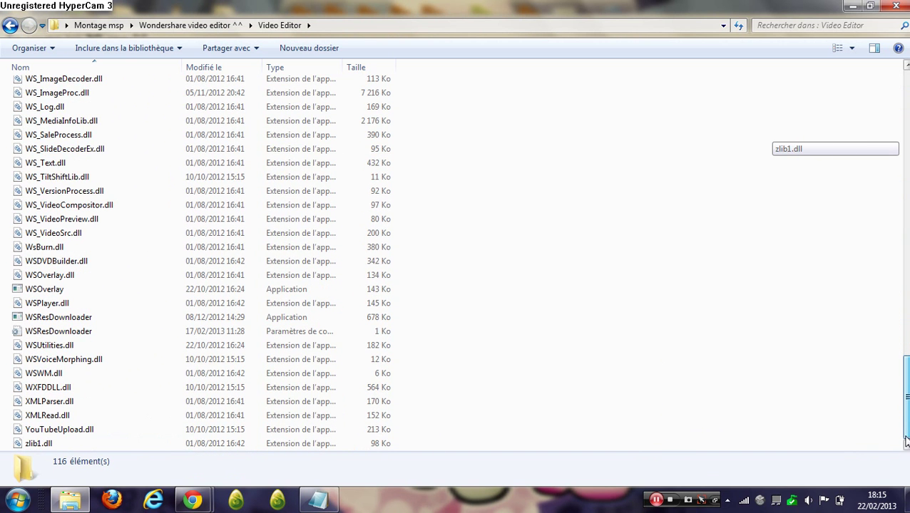
{"action": "scroll", "coordinate": [903, 392], "scroll_direction": "up", "scroll_amount": 5}
{"action": "left_click_drag", "start_coordinate": [900, 385], "coordinate": [900, 378]}
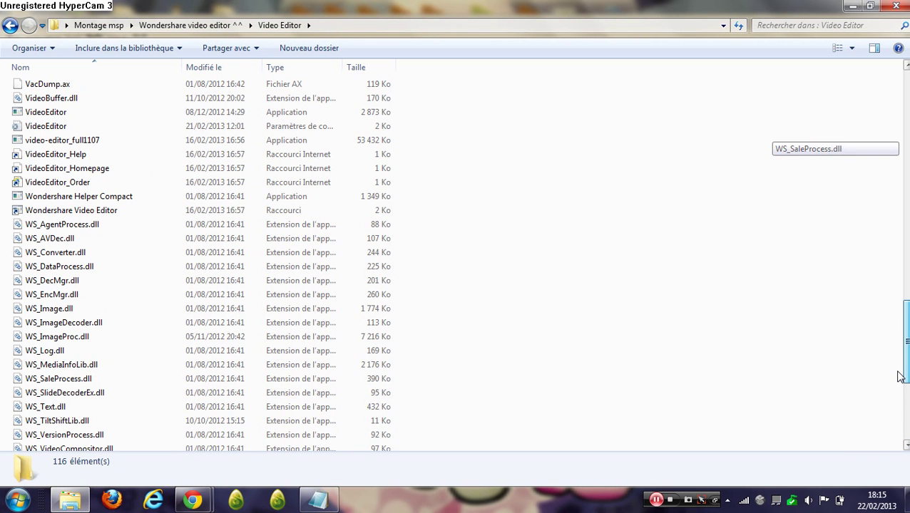
{"action": "left_click_drag", "start_coordinate": [900, 376], "coordinate": [894, 357]}
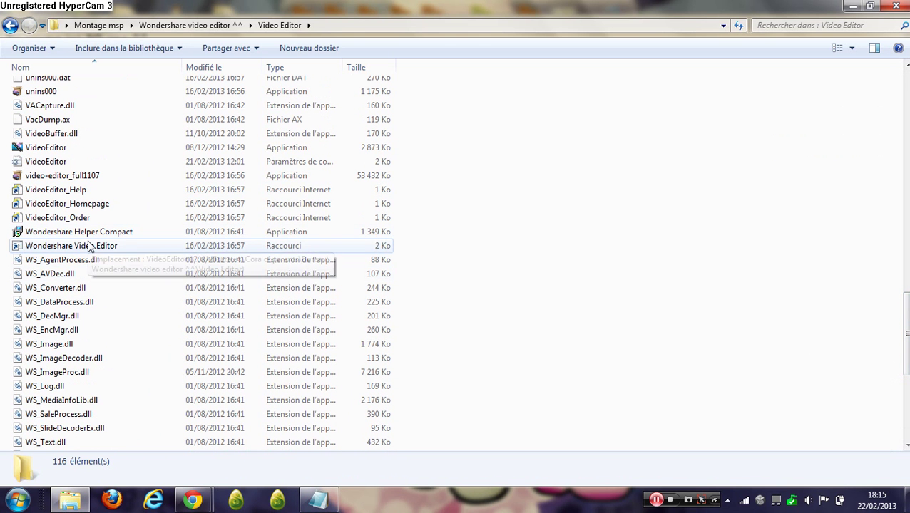
{"action": "double_click", "coordinate": [82, 151]}
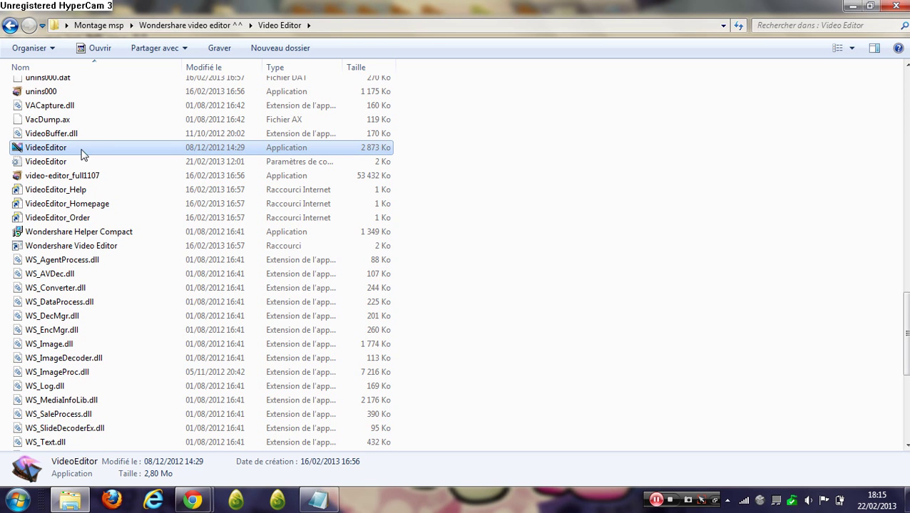
Switch back to the Notepad note and replace its text with "Par contre il met du temps à ce mettre en"
{"action": "left_click", "coordinate": [853, 5]}
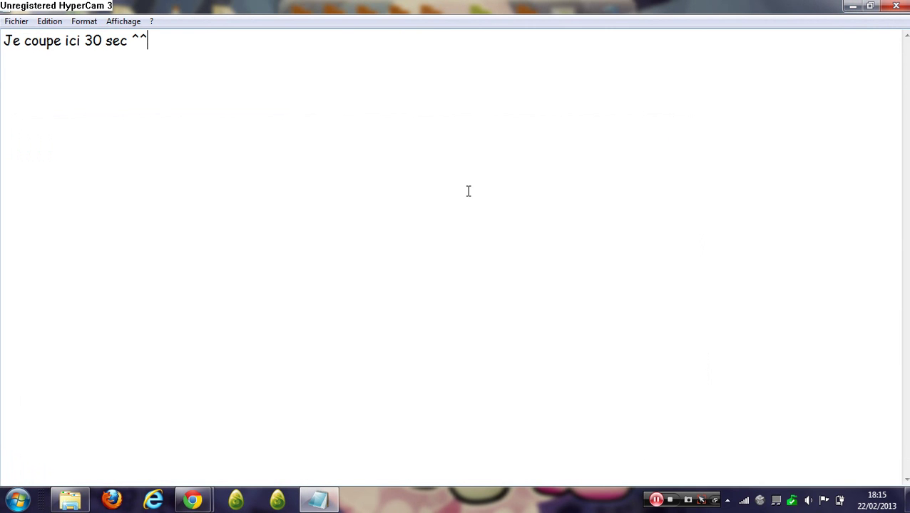
{"action": "key", "text": "ctrl+a"}
{"action": "type", "text": "Par "}
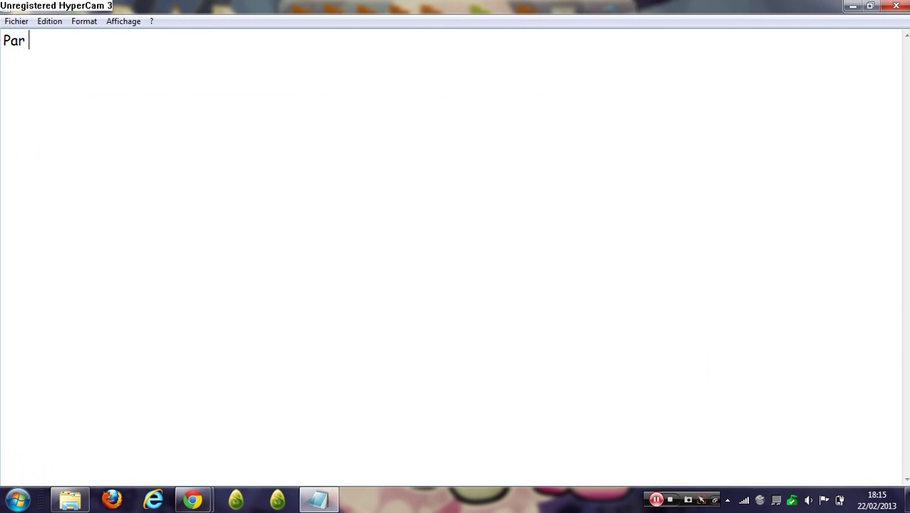
{"action": "type", "text": "contre il met"}
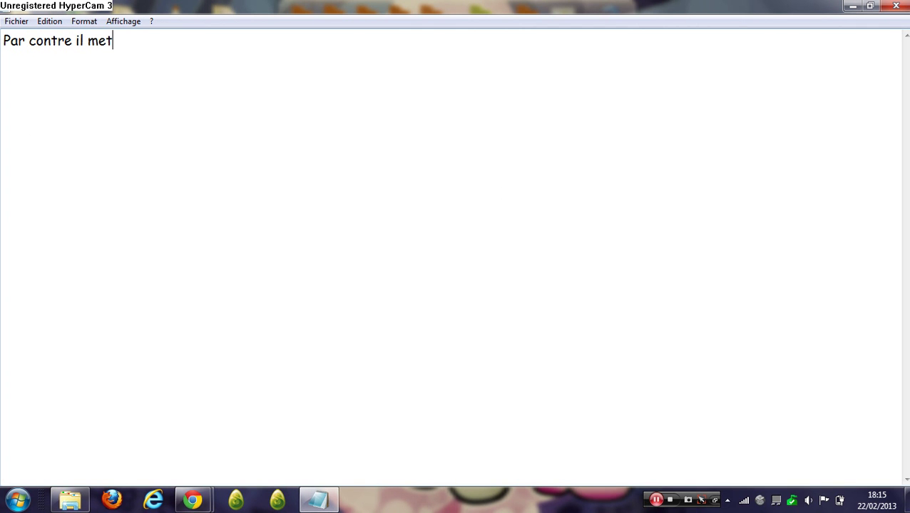
{"action": "type", "text": " du temps a ce"}
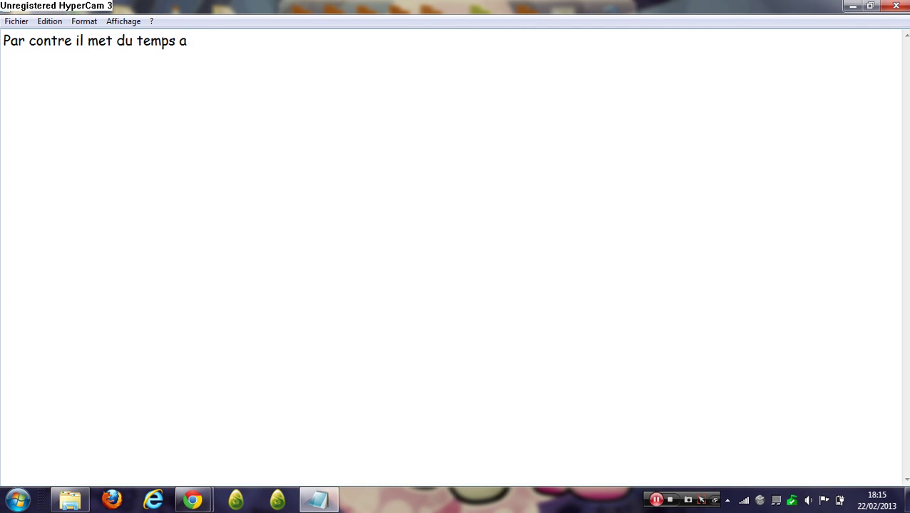
{"action": "key", "text": "BackSpace"}
{"action": "key", "text": "BackSpace"}
{"action": "key", "text": "BackSpace"}
{"action": "key", "text": "BackSpace"}
{"action": "key", "text": "BackSpace"}
{"action": "type", "text": "à ce mettre en oute"}
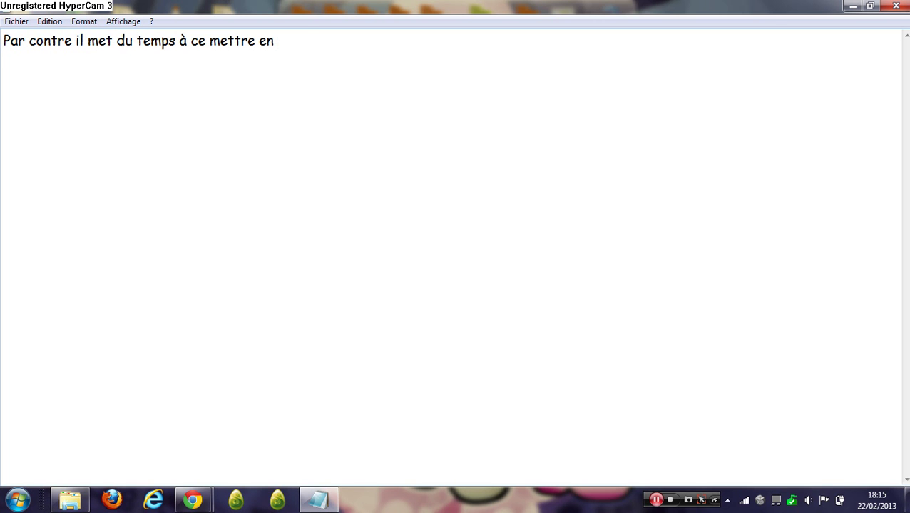
Complete the note's sentence with "route..."
{"action": "key", "text": "BackSpace"}
{"action": "key", "text": "BackSpace"}
{"action": "key", "text": "BackSpace"}
{"action": "key", "text": "BackSpace"}
{"action": "type", "text": "route"}
{"action": "key", "text": "BackSpace"}
{"action": "type", "text": "."}
{"action": "key", "text": "BackSpace"}
{"action": "type", "text": "e..."}
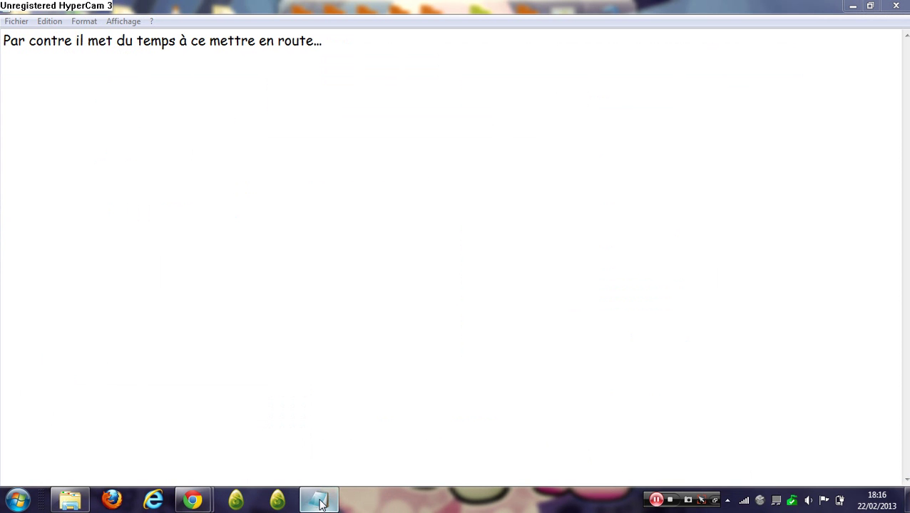
Minimize the note and start Wondershare Video Editor with the free trial option (Essai gratuit)
{"action": "mouse_move", "coordinate": [321, 503]}
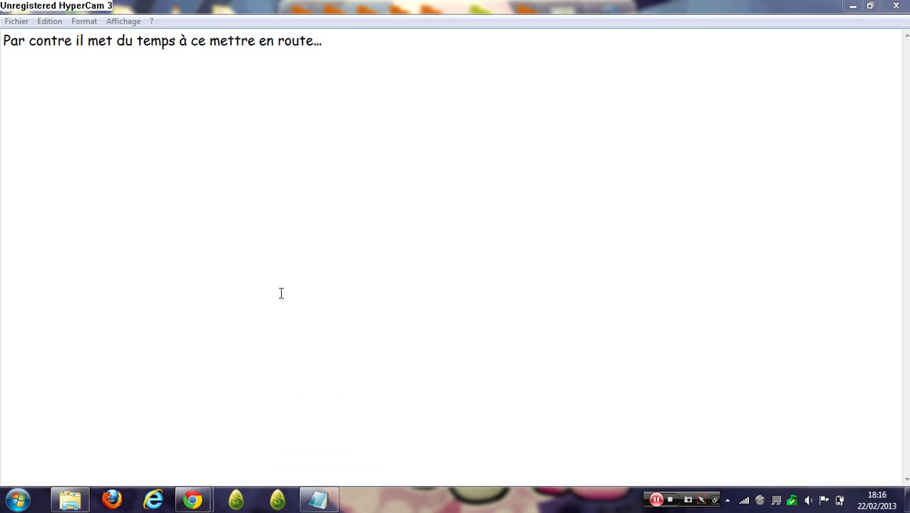
{"action": "left_click", "coordinate": [859, 5]}
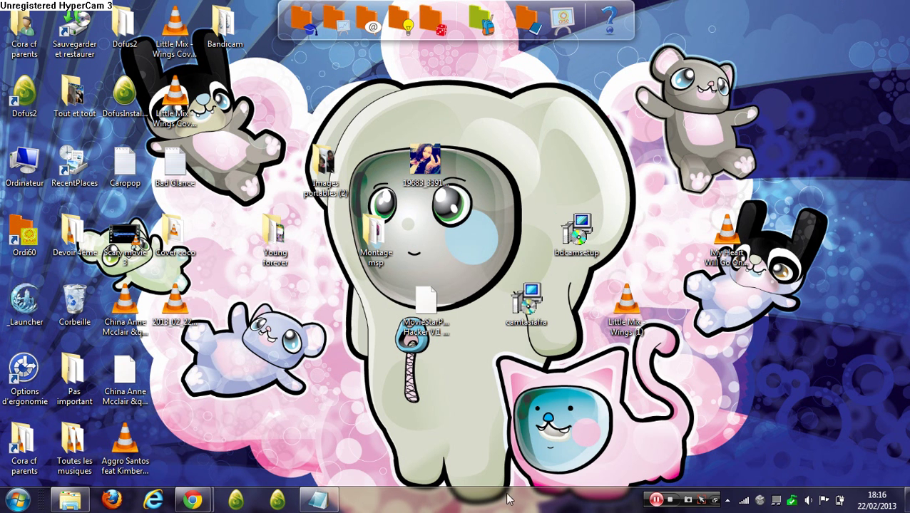
{"action": "left_click", "coordinate": [324, 505]}
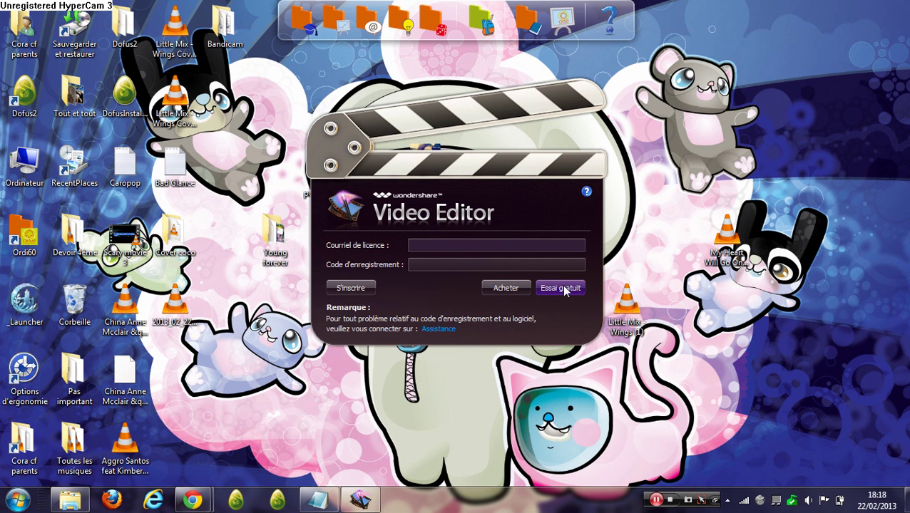
{"action": "left_click", "coordinate": [562, 288]}
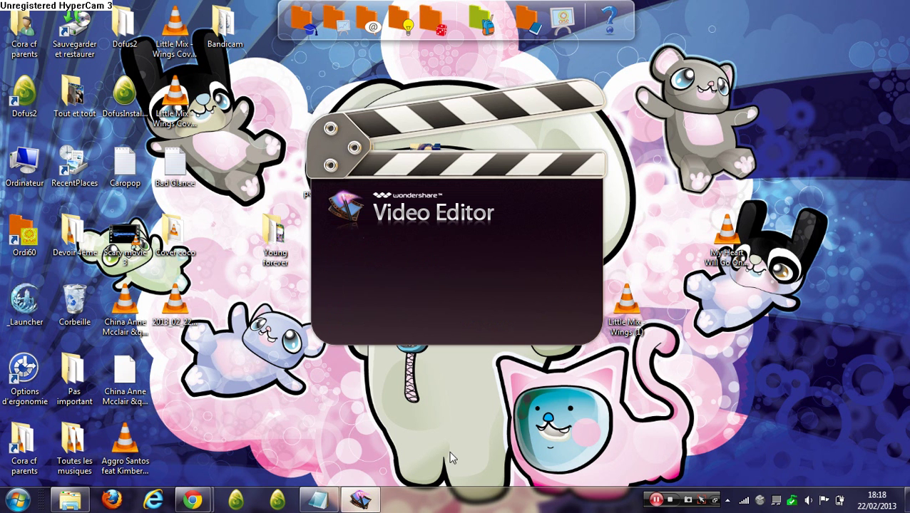
{"action": "left_click", "coordinate": [390, 274]}
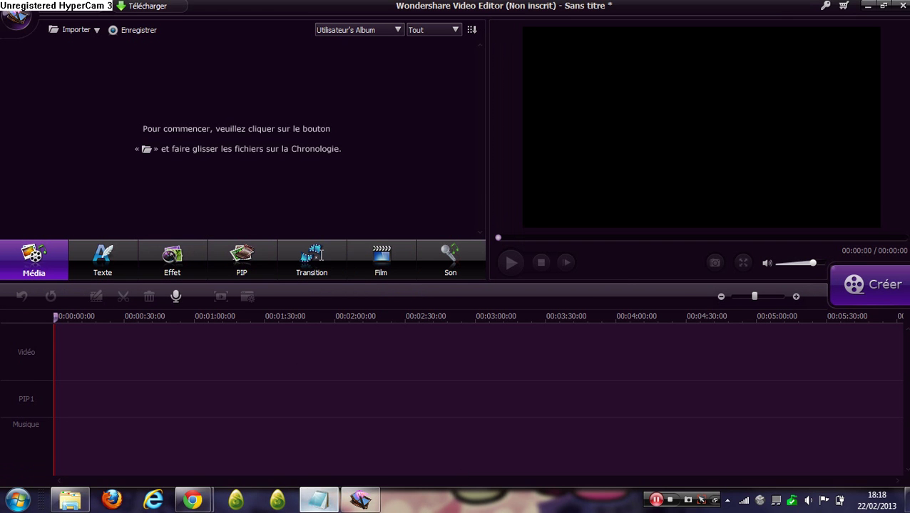
Switch to the Notepad note and replace its text with "Voilà il est ouvert passons au explications"
{"action": "left_click", "coordinate": [317, 502]}
{"action": "key", "text": "ctrl+a"}
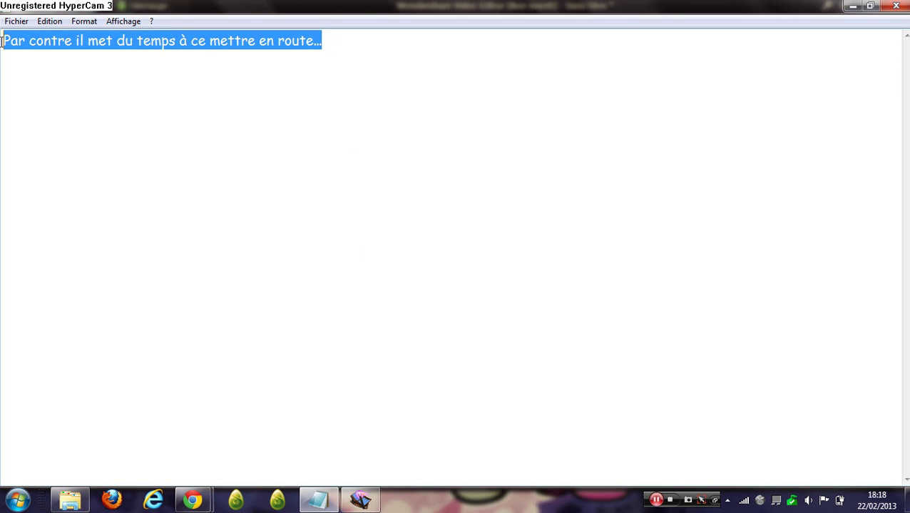
{"action": "type", "text": "Voilà il "}
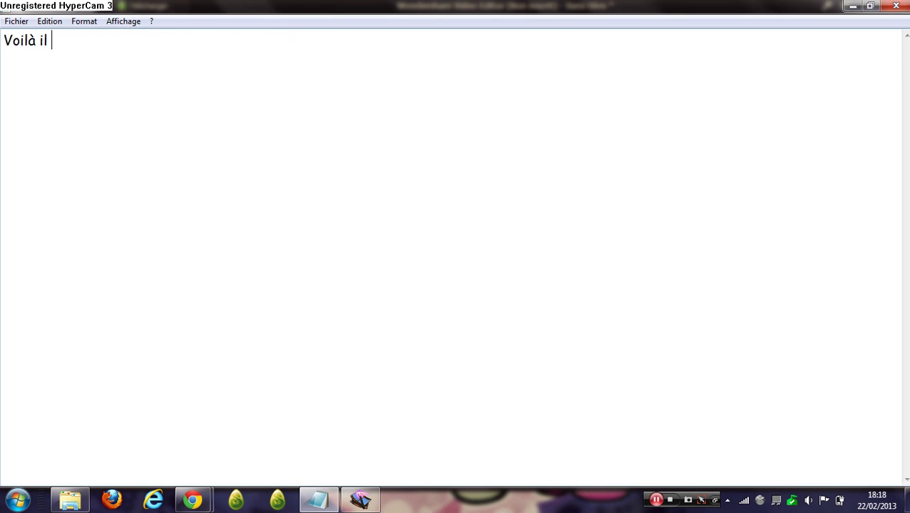
{"action": "type", "text": "est ouvert"}
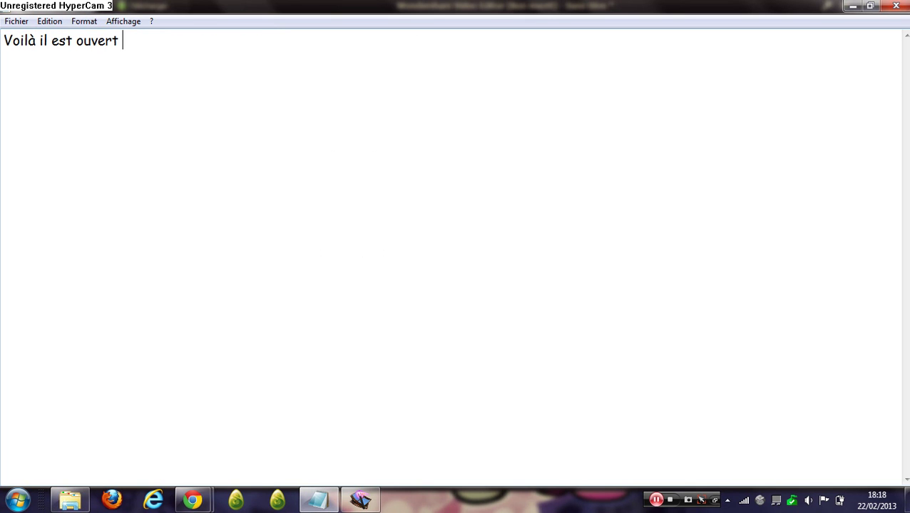
{"action": "type", "text": " passons au "}
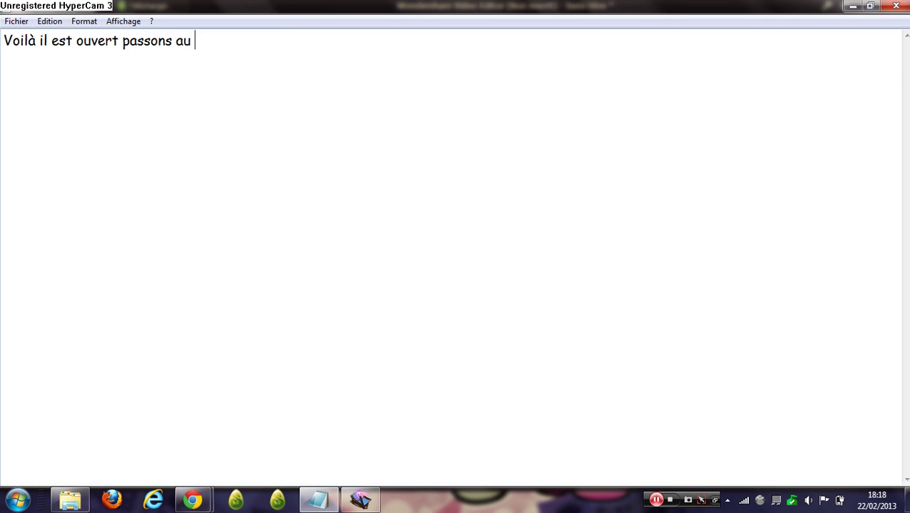
{"action": "type", "text": "explications"}
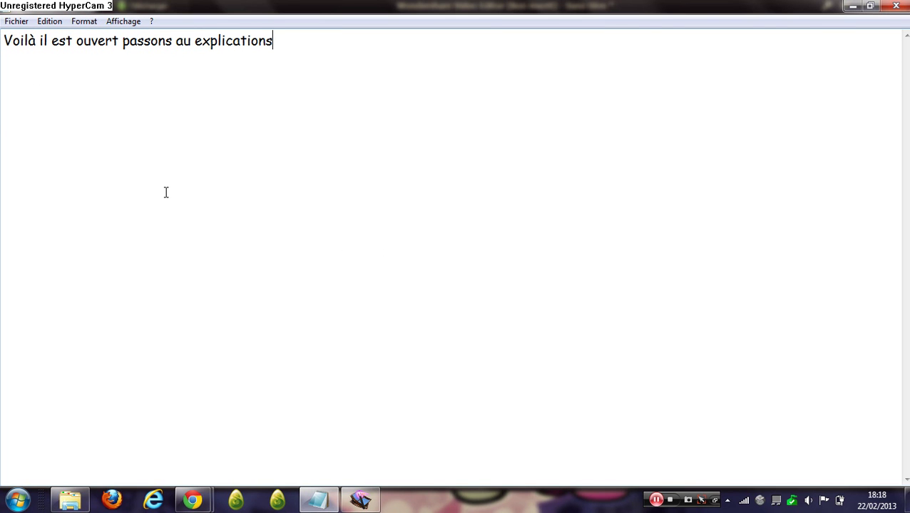
View the second MovieStarPlanet page in Chrome, then the empty project in Wondershare Video Editor
{"action": "mouse_move", "coordinate": [193, 500]}
{"action": "left_click", "coordinate": [135, 442]}
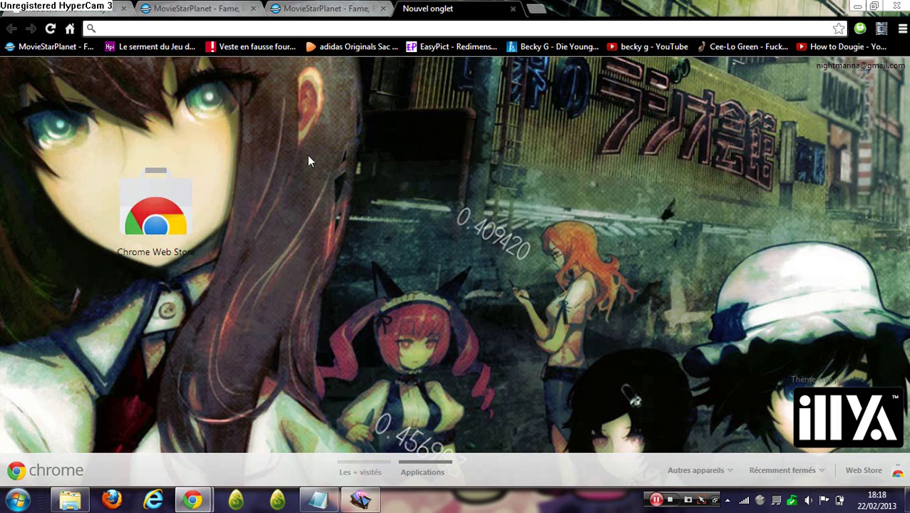
{"action": "left_click", "coordinate": [197, 8]}
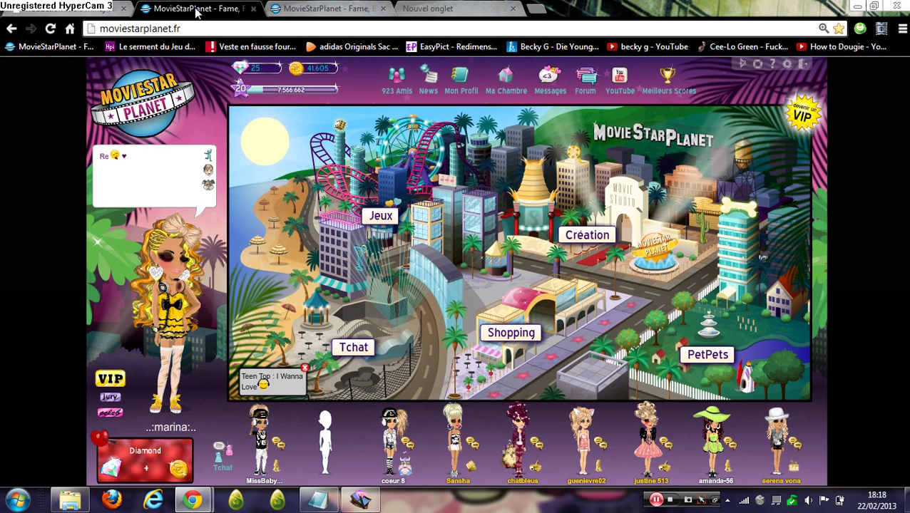
{"action": "left_click", "coordinate": [364, 502]}
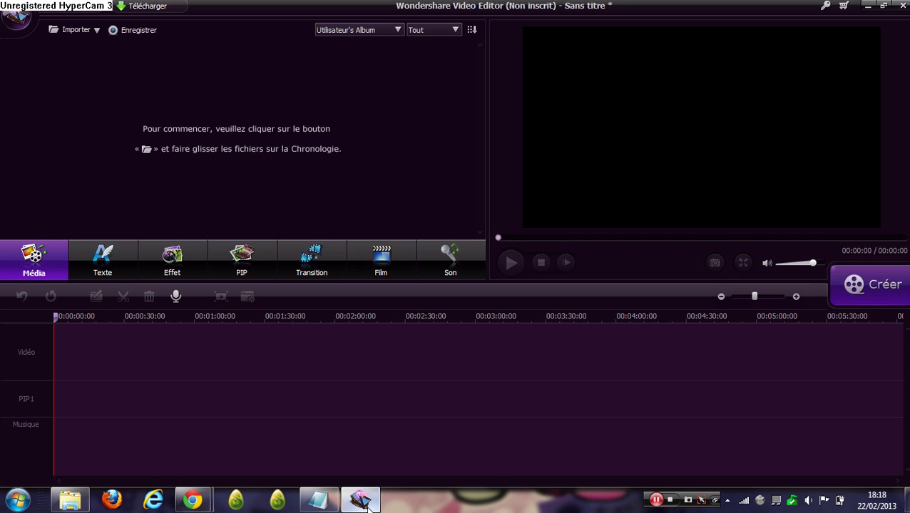
Switch back to the Notepad note and replace its text with "Je vais ouvrir hyper cam"
{"action": "left_click", "coordinate": [328, 503]}
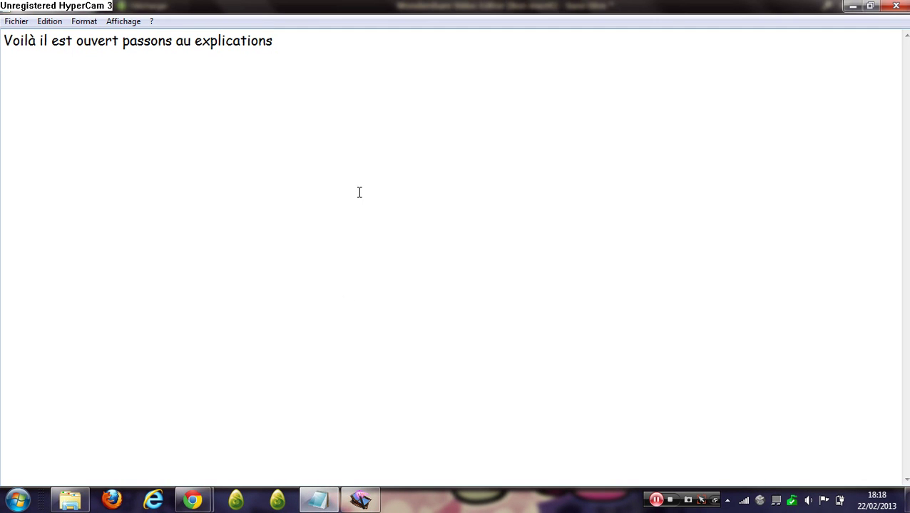
{"action": "left_click_drag", "start_coordinate": [274, 42], "coordinate": [2, 57]}
{"action": "key", "text": "BackSpace"}
{"action": "type", "text": "J"}
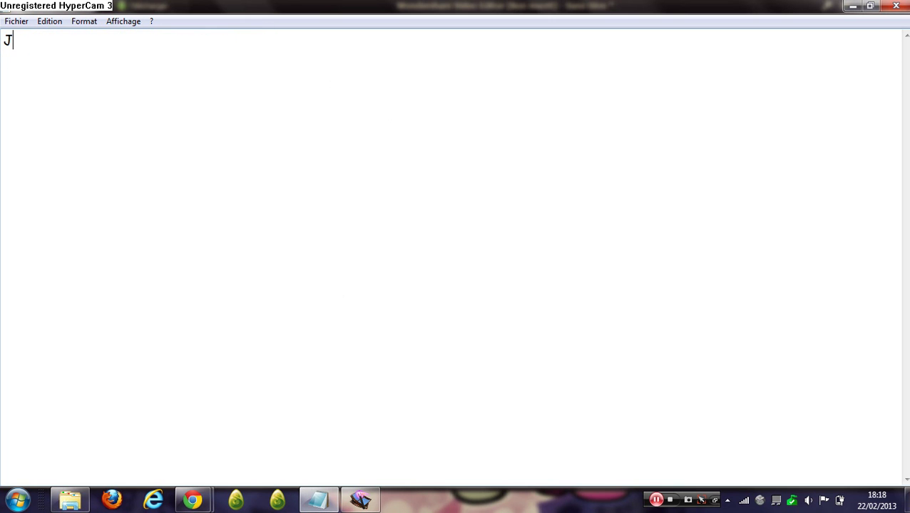
{"action": "type", "text": "e vais ouvrir"}
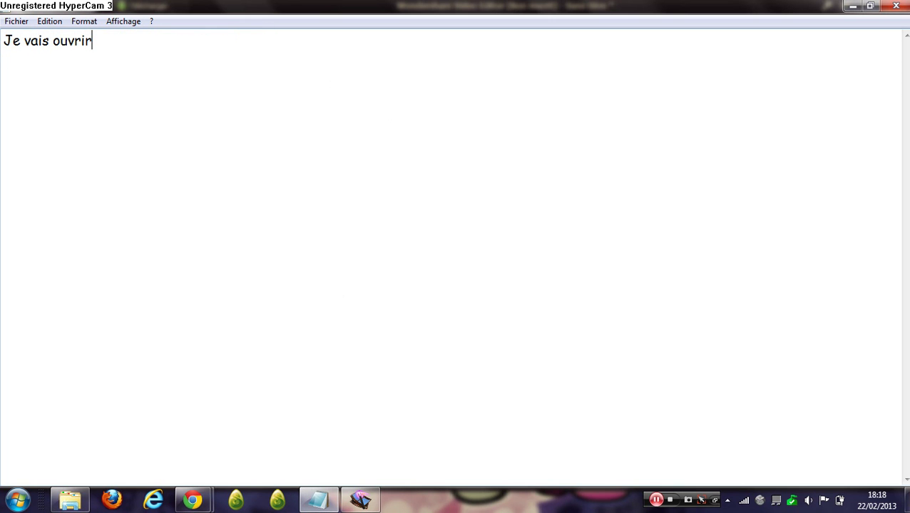
{"action": "type", "text": " hyper cam"}
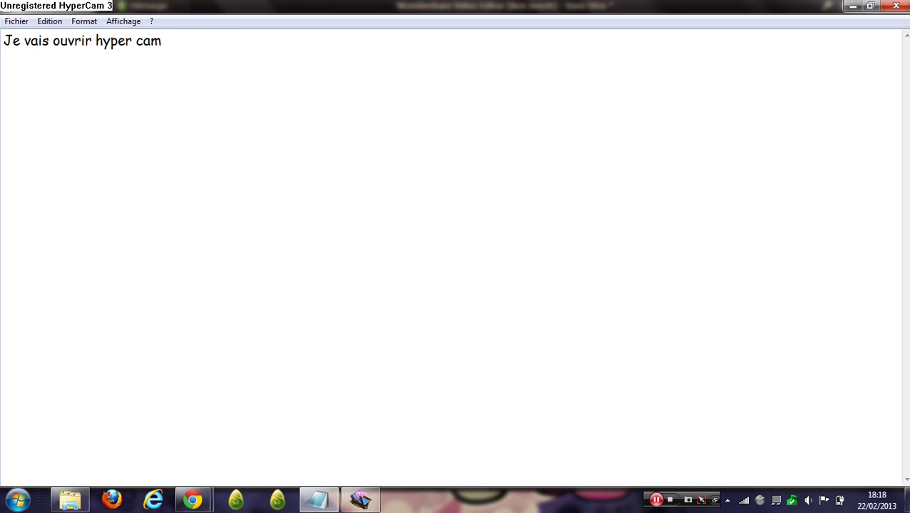
Clear the note and write "Jsuis bête xD jsuis en train de filmer avc hyper cam"
{"action": "key", "text": "BackSpace"}
{"action": "key", "text": "BackSpace"}
{"action": "key", "text": "BackSpace"}
{"action": "key", "text": "BackSpace"}
{"action": "key", "text": "BackSpace"}
{"action": "key", "text": "BackSpace"}
{"action": "key", "text": "BackSpace"}
{"action": "key", "text": "BackSpace"}
{"action": "key", "text": "BackSpace"}
{"action": "key", "text": "BackSpace"}
{"action": "key", "text": "BackSpace"}
{"action": "key", "text": "BackSpace"}
{"action": "key", "text": "BackSpace"}
{"action": "key", "text": "BackSpace"}
{"action": "key", "text": "BackSpace"}
{"action": "key", "text": "BackSpace"}
{"action": "key", "text": "BackSpace"}
{"action": "key", "text": "BackSpace"}
{"action": "key", "text": "BackSpace"}
{"action": "key", "text": "BackSpace"}
{"action": "key", "text": "BackSpace"}
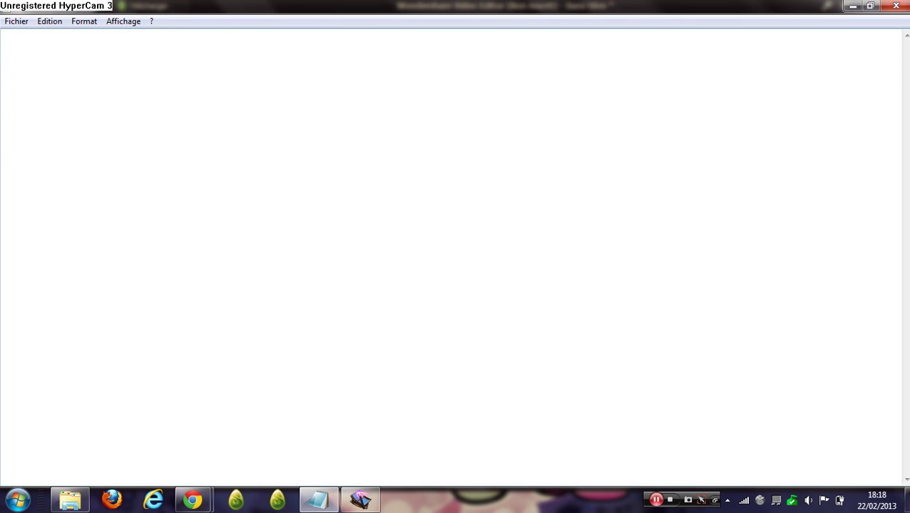
{"action": "type", "text": "Jsuis be"}
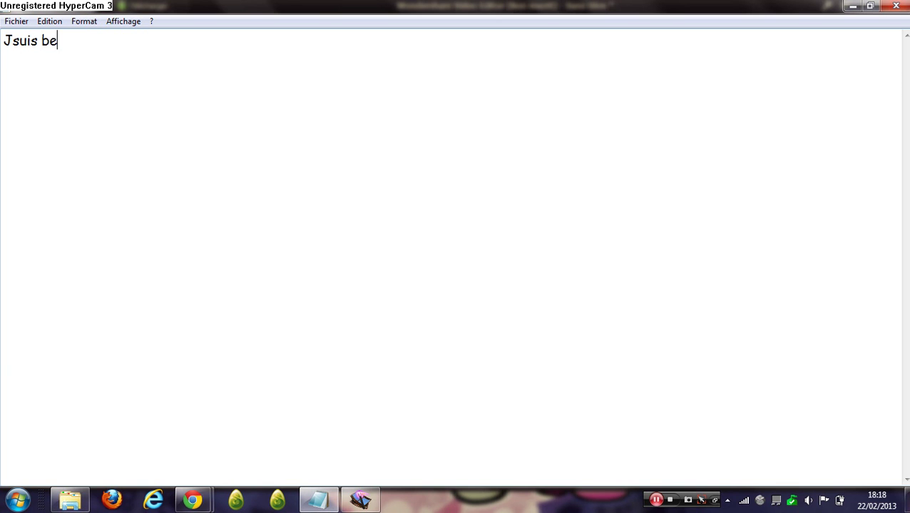
{"action": "key", "text": "BackSpace"}
{"action": "type", "text": "êyt"}
{"action": "key", "text": "BackSpace"}
{"action": "key", "text": "BackSpace"}
{"action": "type", "text": "te xd"}
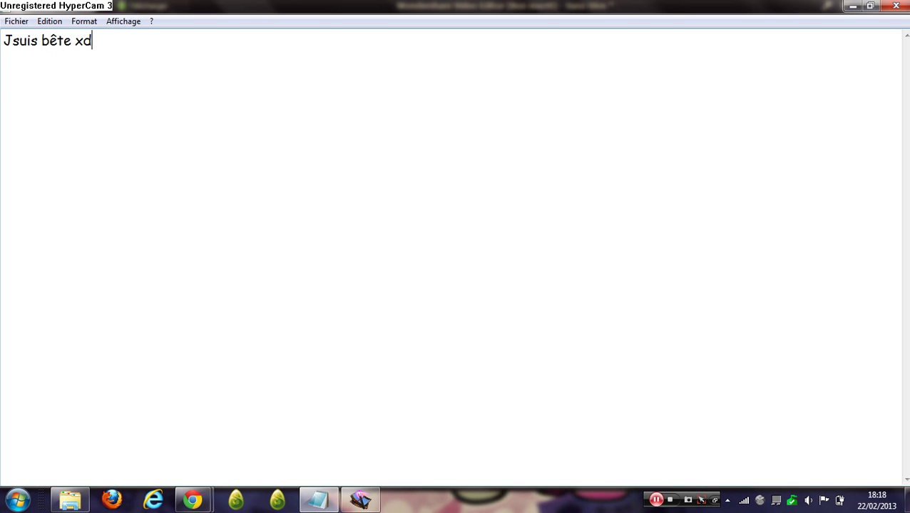
{"action": "key", "text": "BackSpace"}
{"action": "type", "text": "D jsuis en train de fi"}
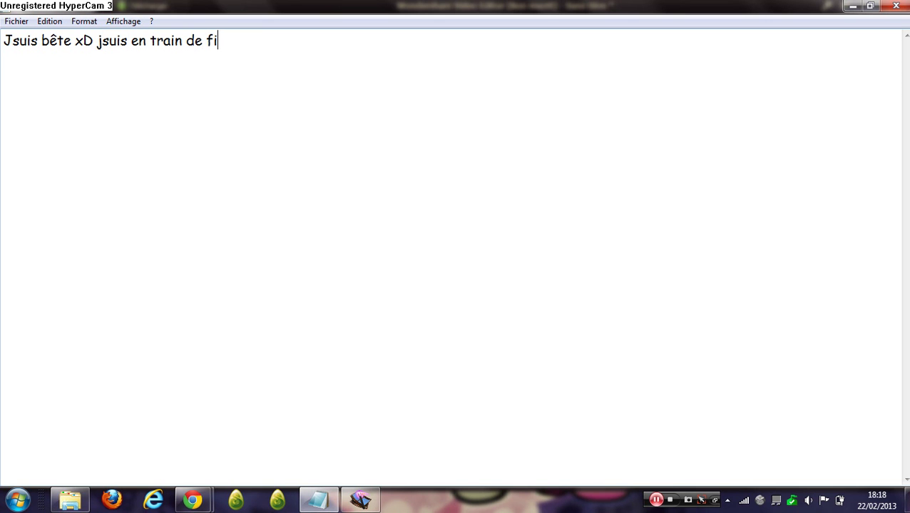
{"action": "type", "text": "lmer avc "}
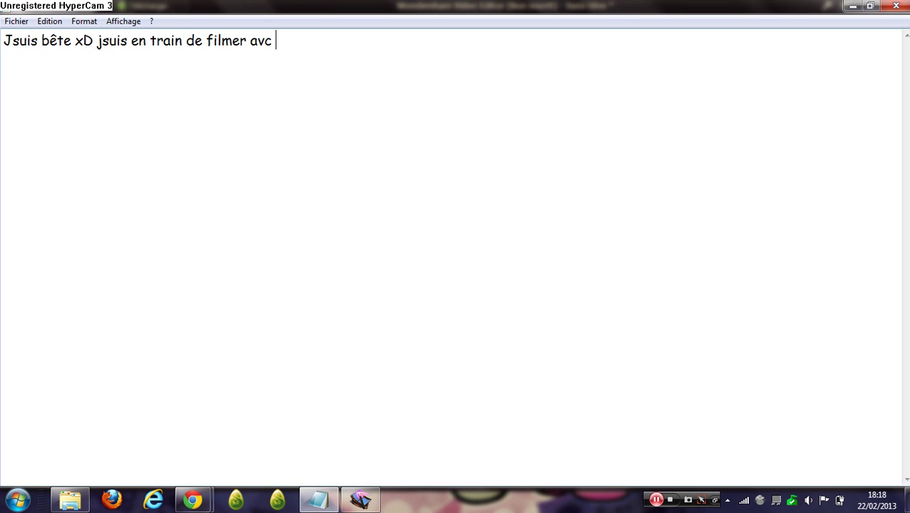
{"action": "type", "text": "hyper cam "}
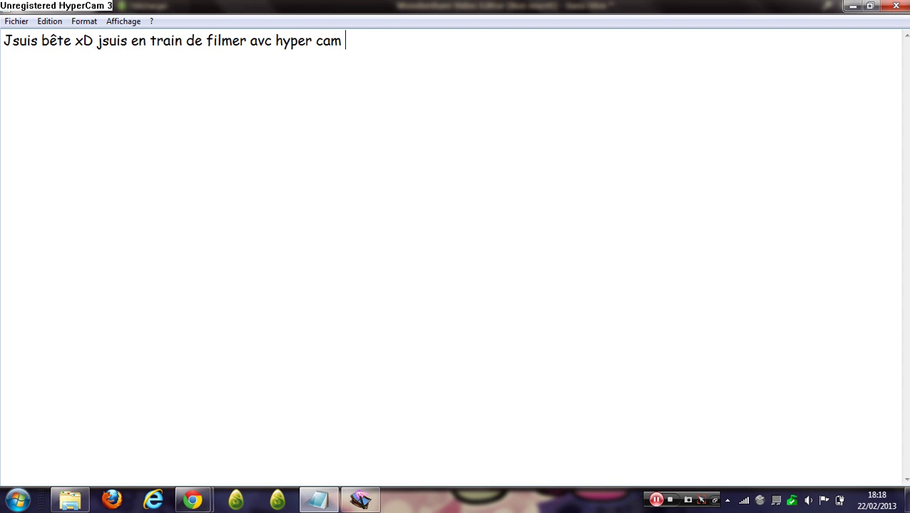
Continue the note's sentence with "donc je vais prendre hum...I screen Recorder"
{"action": "type", "text": "donc je vais"}
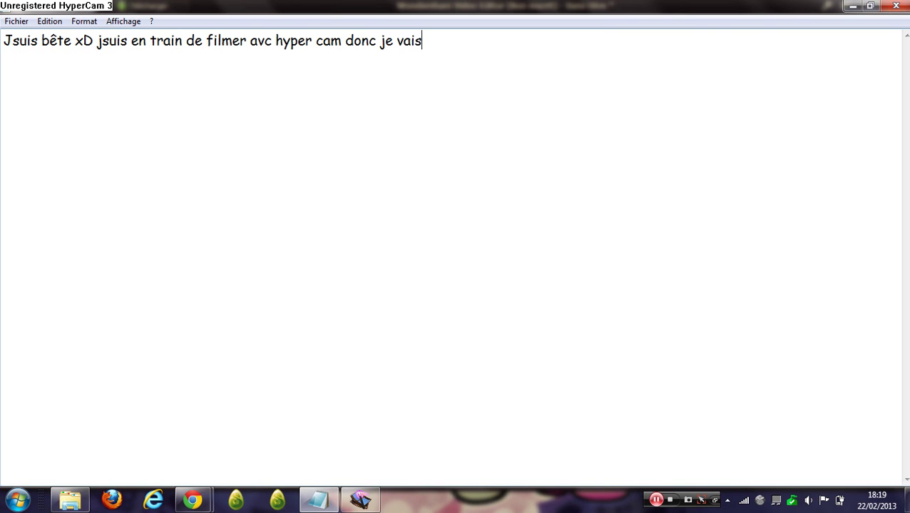
{"action": "type", "text": " prendre h"}
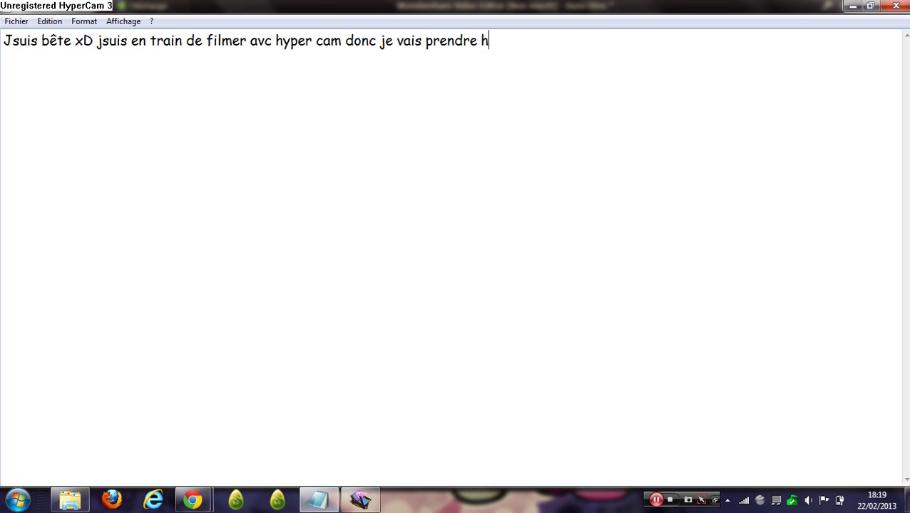
{"action": "type", "text": "um...I s"}
{"action": "key", "text": "BackSpace"}
{"action": "type", "text": "c"}
{"action": "key", "text": "BackSpace"}
{"action": "type", "text": "screen"}
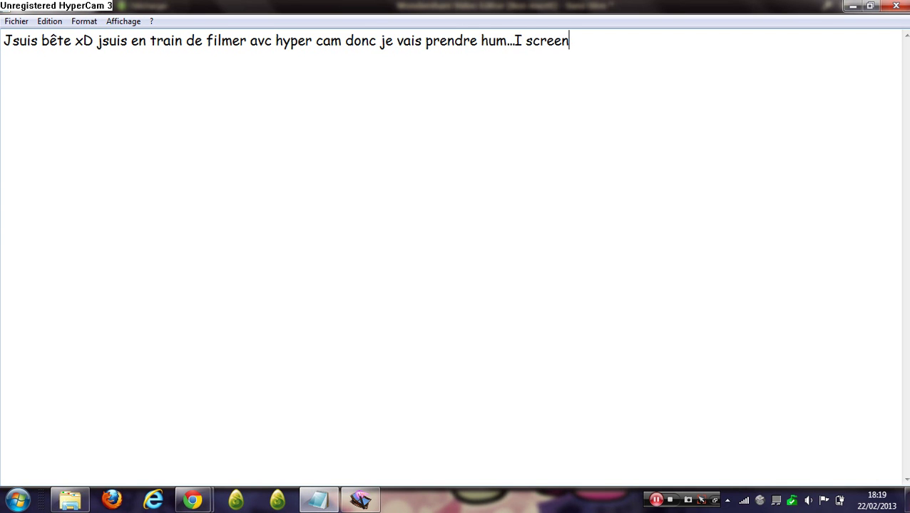
{"action": "type", "text": " Recor"}
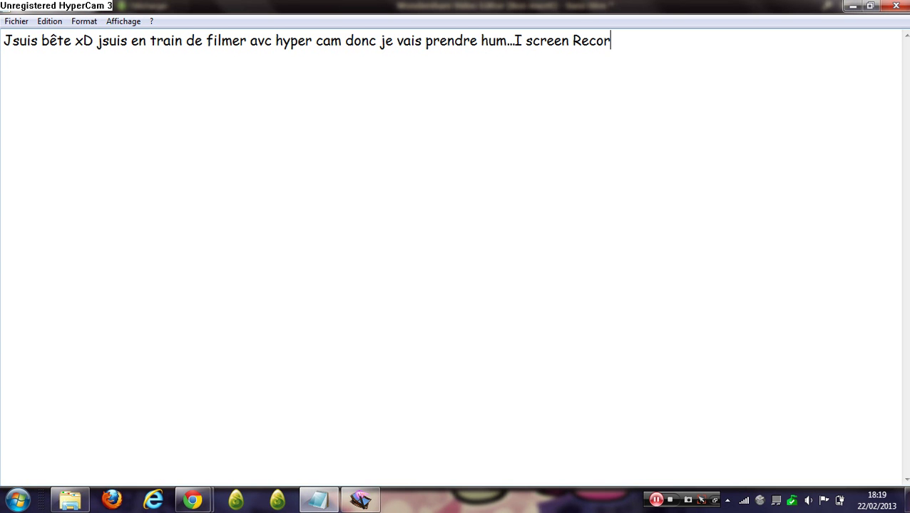
{"action": "type", "text": "de"}
{"action": "key", "text": "BackSpace"}
{"action": "type", "text": "der"}
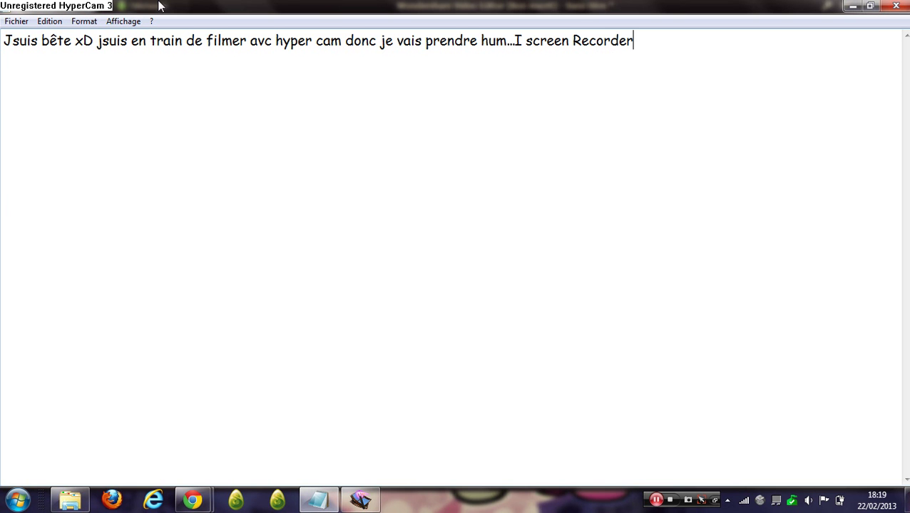
Look through the computer's installed programs for the screen recorder, including the contents of the NCH Software Suite folder
{"action": "left_click", "coordinate": [18, 499]}
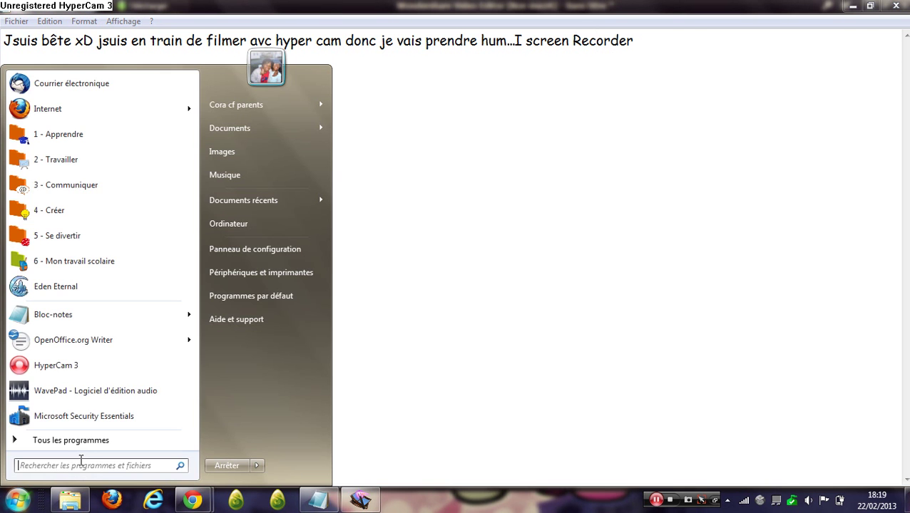
{"action": "left_click", "coordinate": [107, 441]}
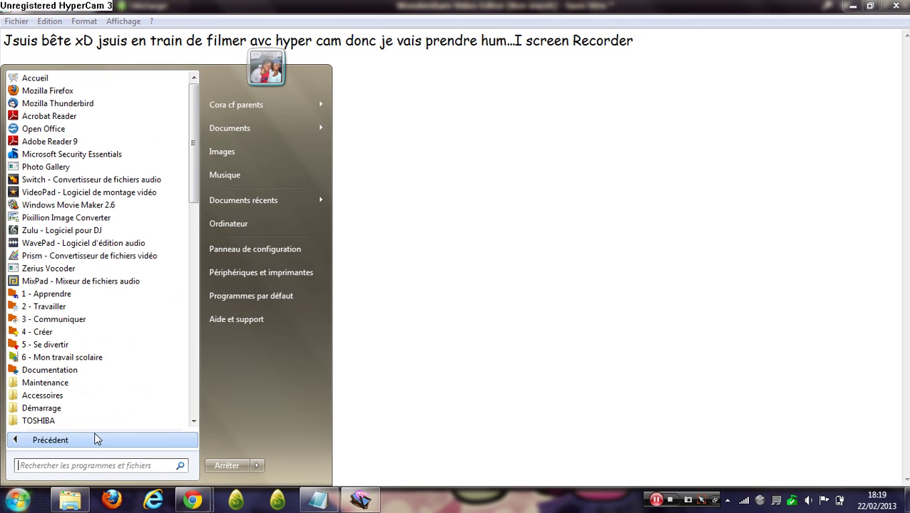
{"action": "left_click_drag", "start_coordinate": [192, 181], "coordinate": [189, 357]}
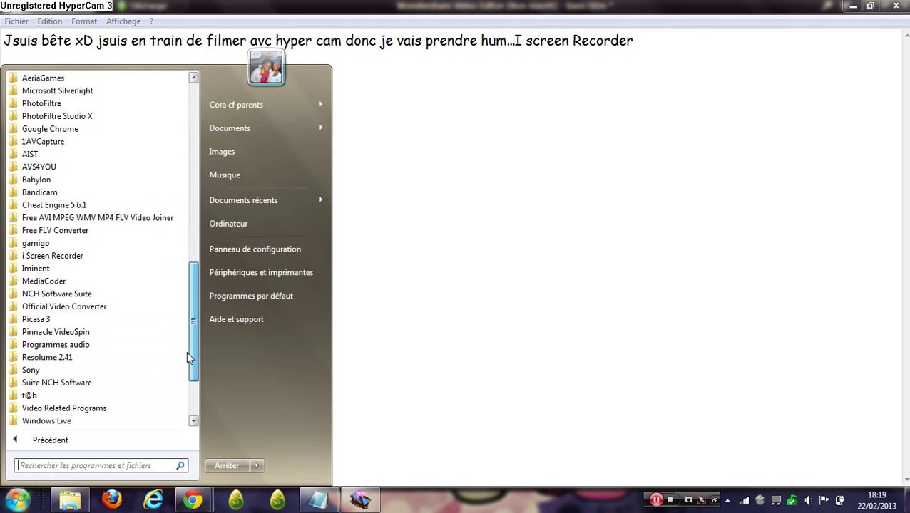
{"action": "left_click", "coordinate": [98, 262]}
{"action": "left_click", "coordinate": [97, 261]}
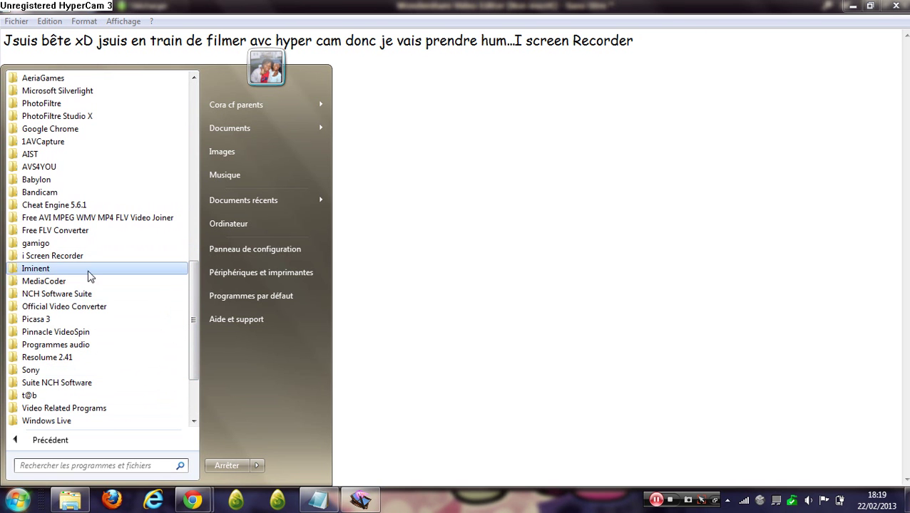
{"action": "left_click", "coordinate": [79, 295]}
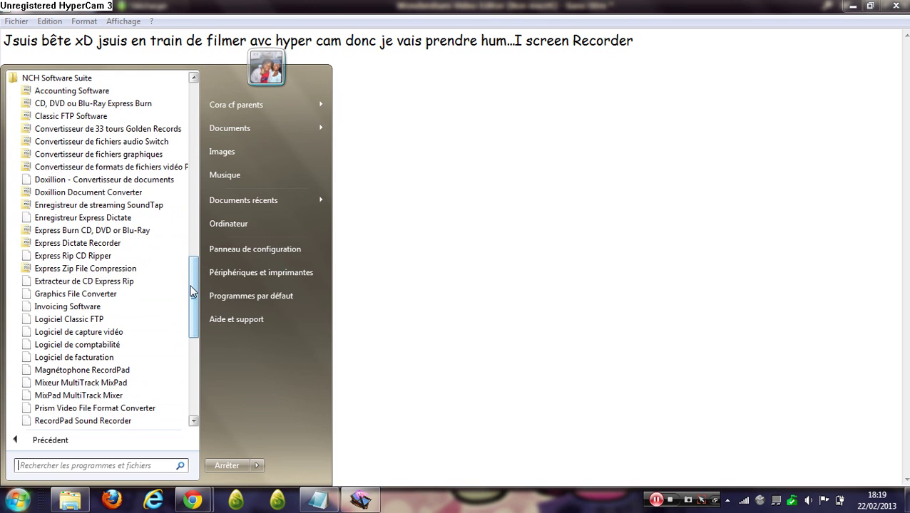
{"action": "left_click_drag", "start_coordinate": [191, 291], "coordinate": [191, 322]}
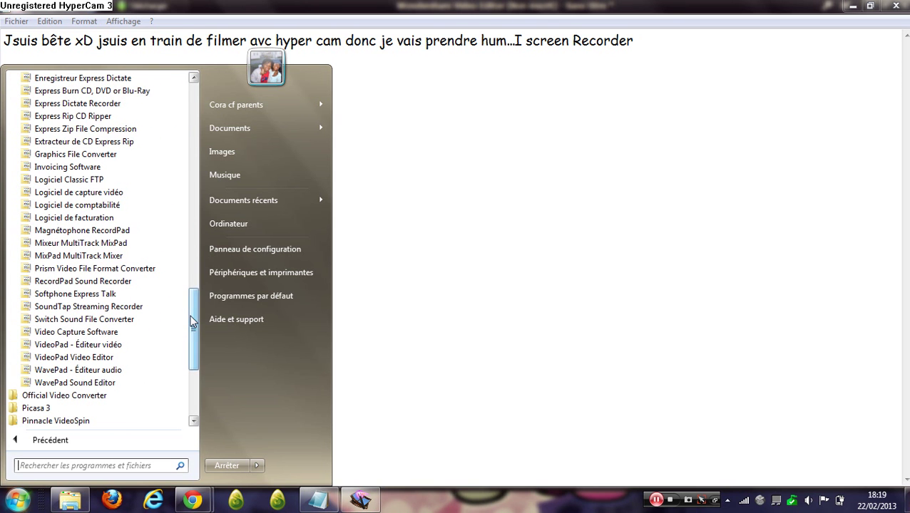
{"action": "left_click", "coordinate": [114, 348]}
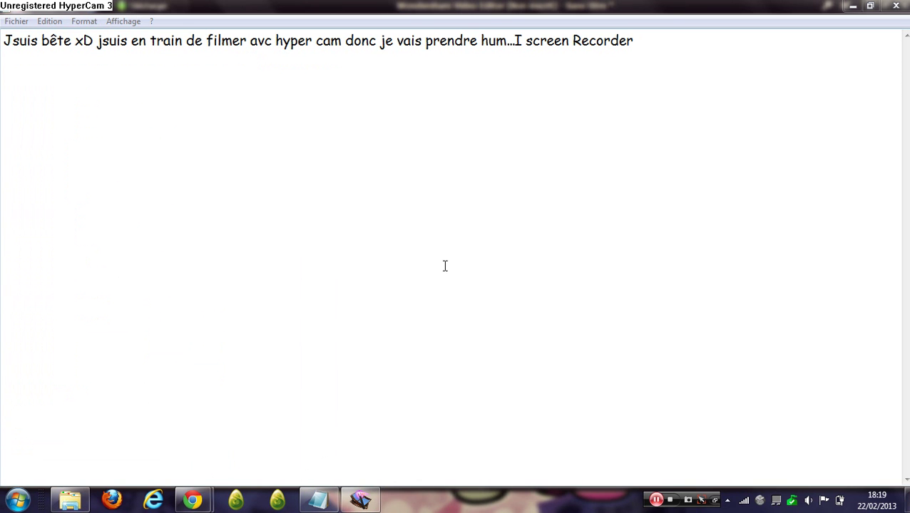
Replace the note's text with "Enfin je me souviens plus du nom"
{"action": "left_click_drag", "start_coordinate": [668, 55], "coordinate": [335, 65]}
{"action": "left_click", "coordinate": [685, 42]}
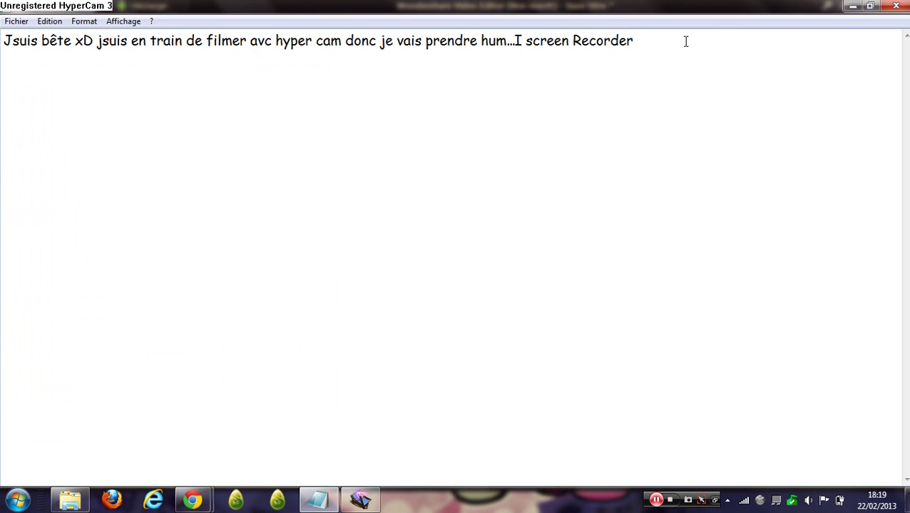
{"action": "left_click_drag", "start_coordinate": [685, 41], "coordinate": [2, 41]}
{"action": "key", "text": "BackSpace"}
{"action": "type", "text": "En"}
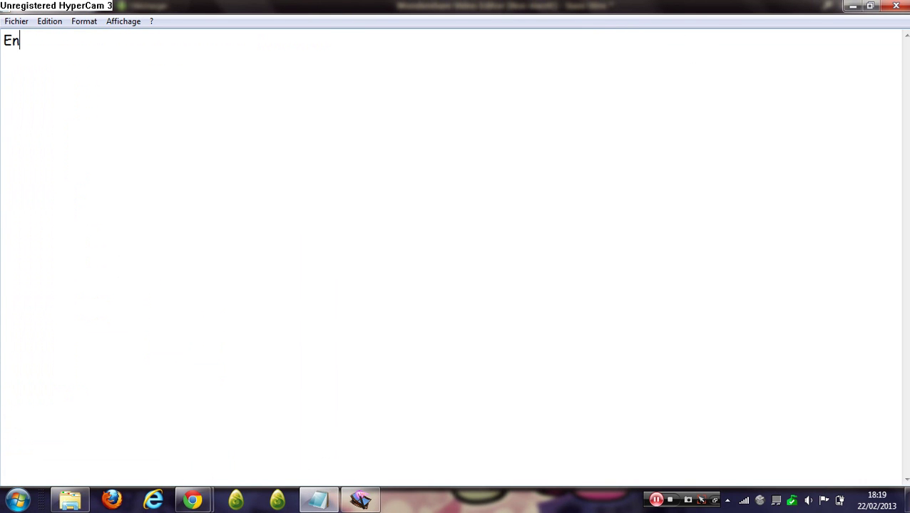
{"action": "type", "text": "fin je me sou"}
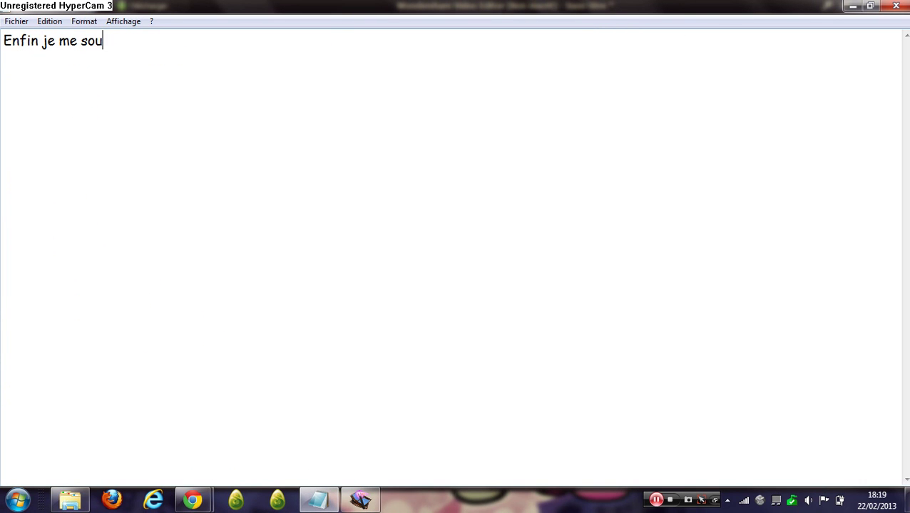
{"action": "type", "text": "viens plus d"}
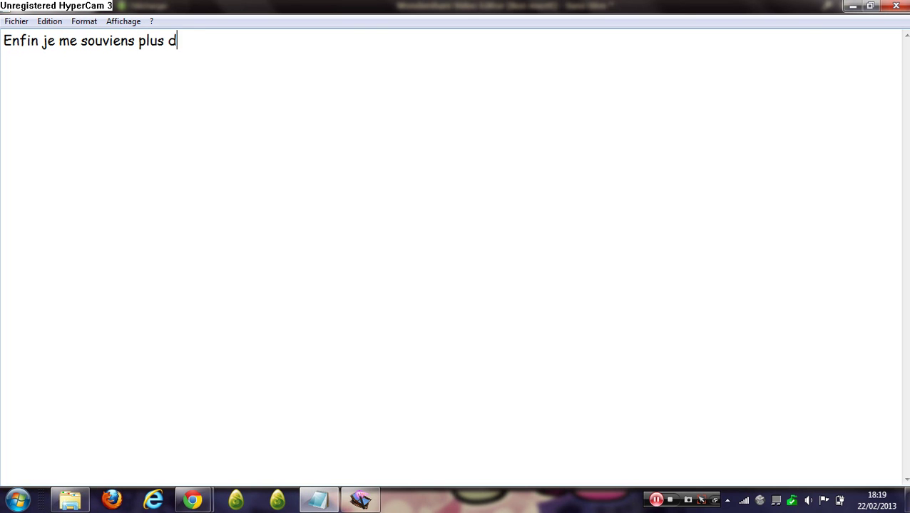
{"action": "type", "text": "u nom"}
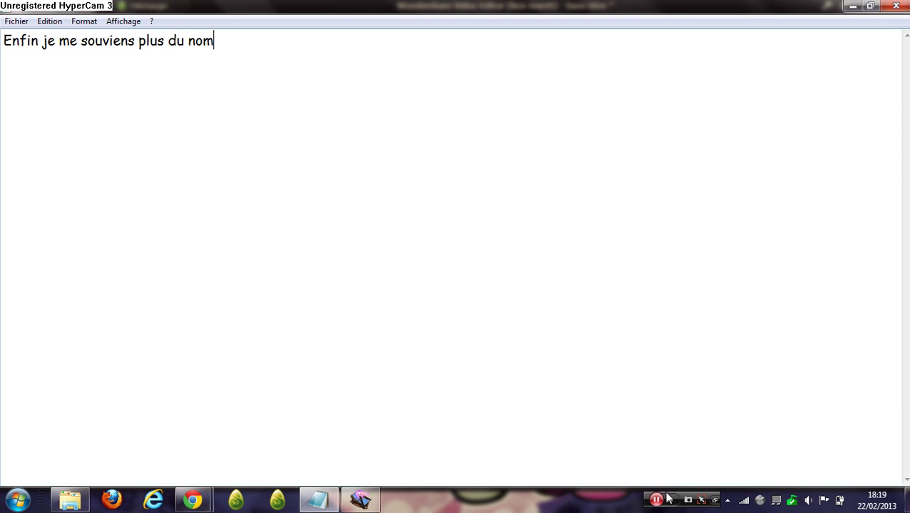
{"action": "left_click", "coordinate": [655, 499]}
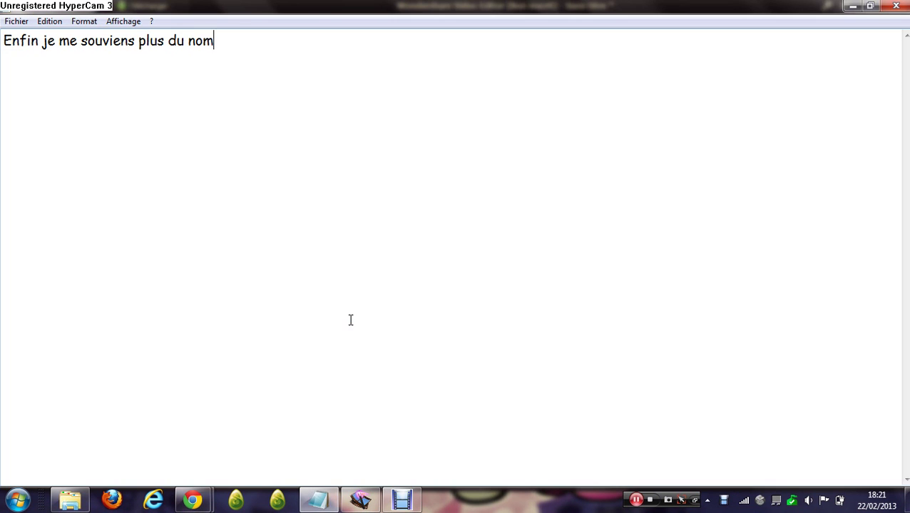
{"action": "left_click_drag", "start_coordinate": [214, 40], "coordinate": [2, 45]}
{"action": "type", "text": "Voil"}
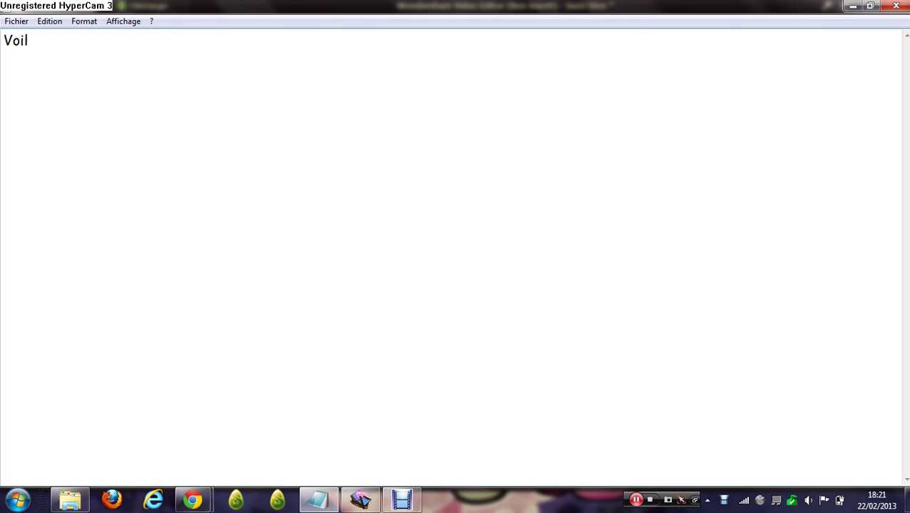
{"action": "key", "text": "BackSpace"}
{"action": "type", "text": "à"}
{"action": "key", "text": "BackSpace"}
{"action": "type", "text": "à commenc"}
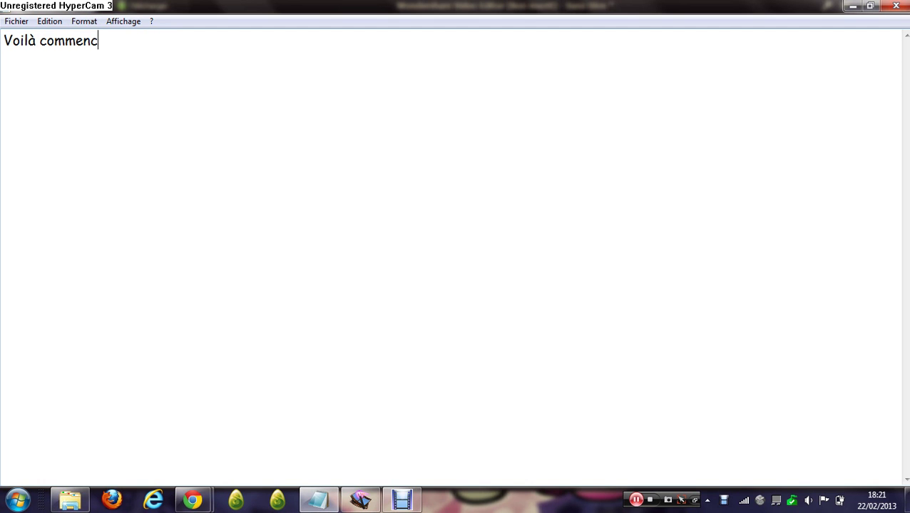
{"action": "key", "text": "BackSpace"}
{"action": "type", "text": "çons"}
{"action": "key", "text": "BackSpace"}
{"action": "key", "text": "BackSpace"}
{"action": "key", "text": "BackSpace"}
{"action": "key", "text": "BackSpace"}
{"action": "key", "text": "BackSpace"}
{"action": "key", "text": "BackSpace"}
{"action": "key", "text": "BackSpace"}
{"action": "key", "text": "BackSpace"}
{"action": "key", "text": "BackSpace"}
{"action": "key", "text": "BackSpace"}
{"action": "key", "text": "BackSpace"}
{"action": "key", "text": "BackSpace"}
{"action": "key", "text": "BackSpace"}
{"action": "key", "text": "BackSpace"}
{"action": "key", "text": "BackSpace"}
{"action": "key", "text": "BackSpace"}
Write "Je vais prendre une chanson au pif" in the note and shrink and reposition its window over the desktop
{"action": "type", "text": "Je vais "}
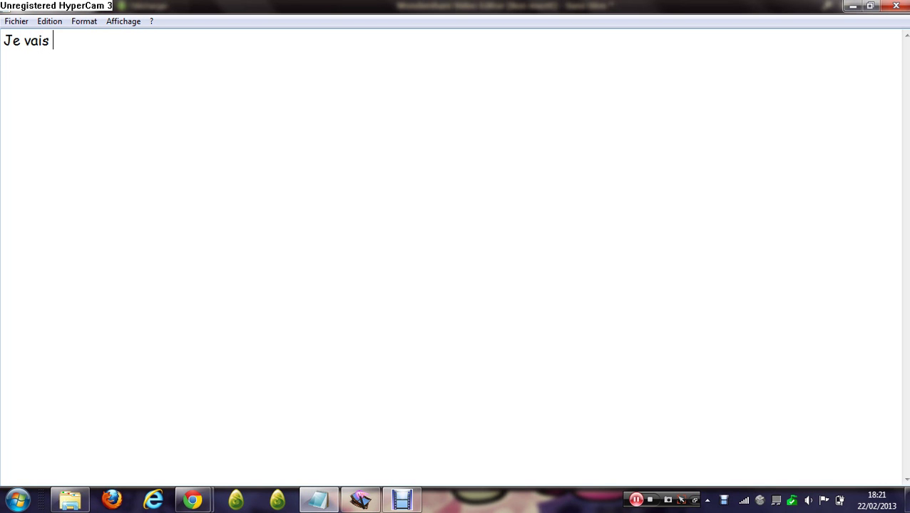
{"action": "type", "text": "prendre un"}
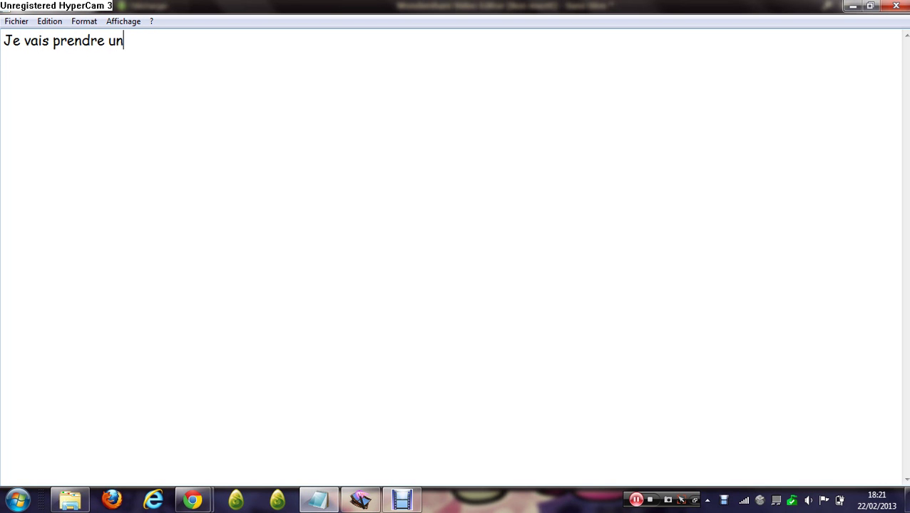
{"action": "type", "text": "e chanson au "}
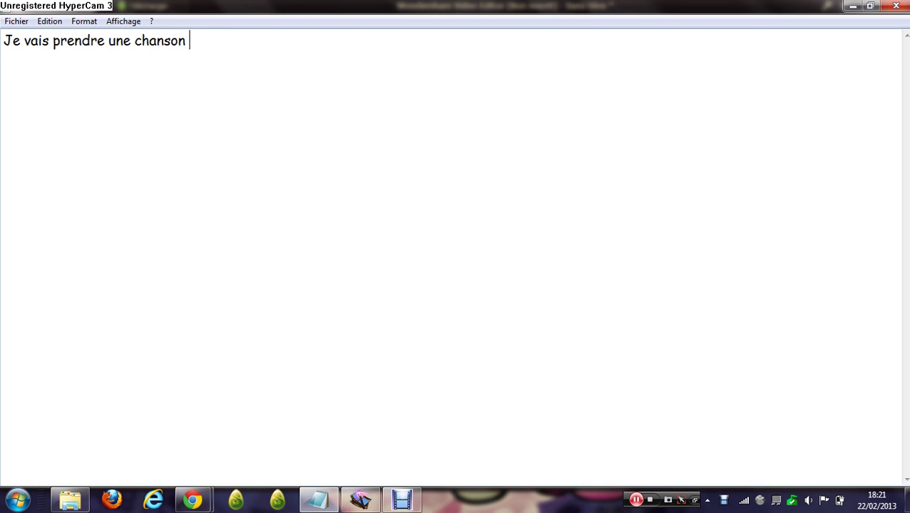
{"action": "type", "text": "pif"}
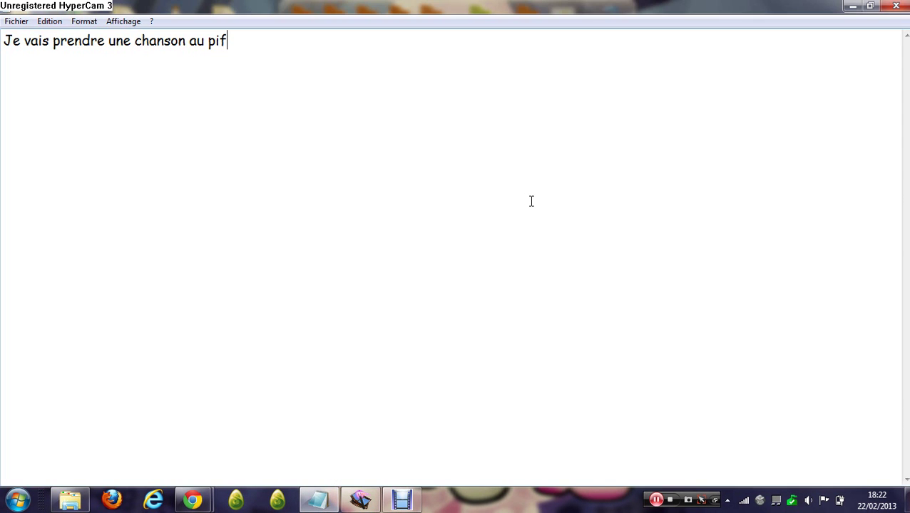
{"action": "left_click", "coordinate": [869, 6]}
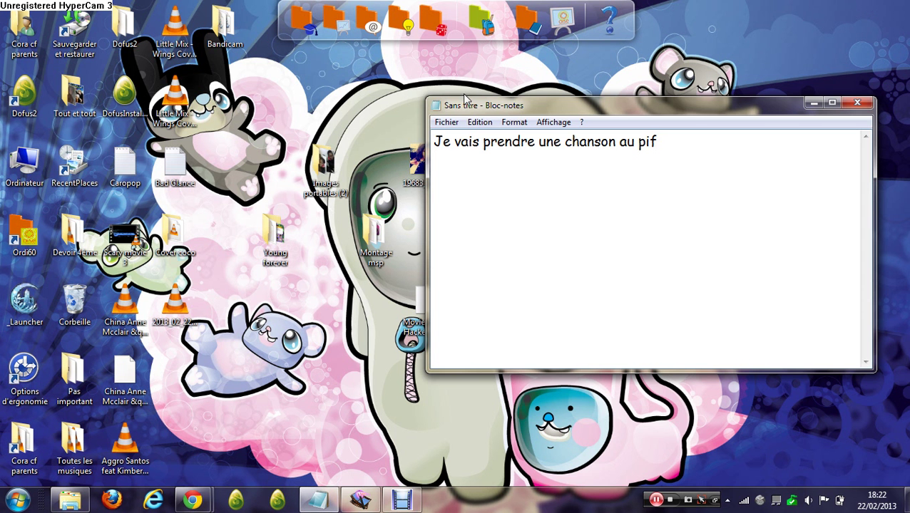
{"action": "left_click_drag", "start_coordinate": [449, 106], "coordinate": [374, 141]}
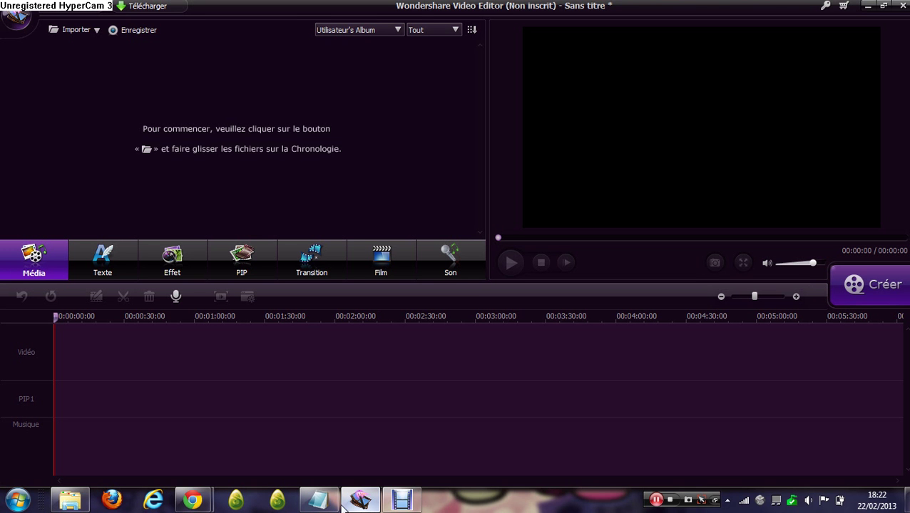
In Wondershare Video Editor, import the MP3 "Aggro Santos feat Kimberly Wyatt - Candy (Official Video)" from the Bureau folder
{"action": "left_click", "coordinate": [97, 30]}
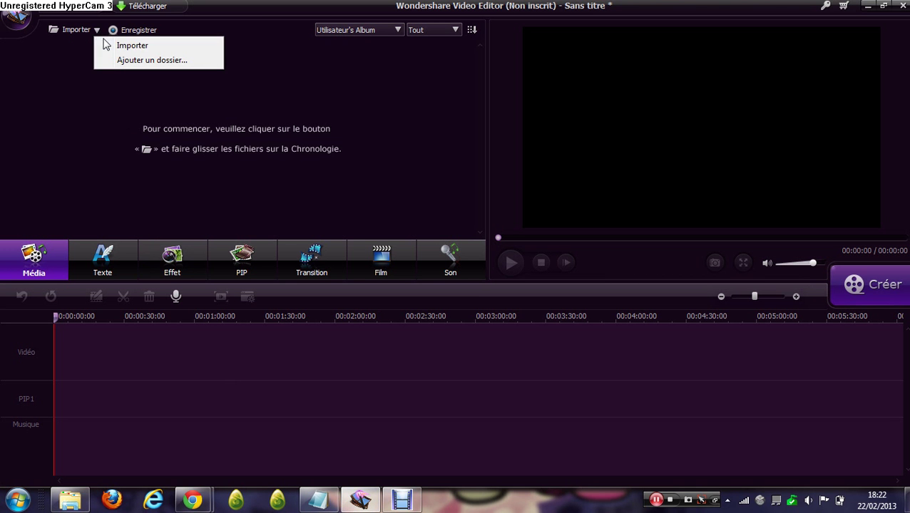
{"action": "left_click", "coordinate": [105, 46]}
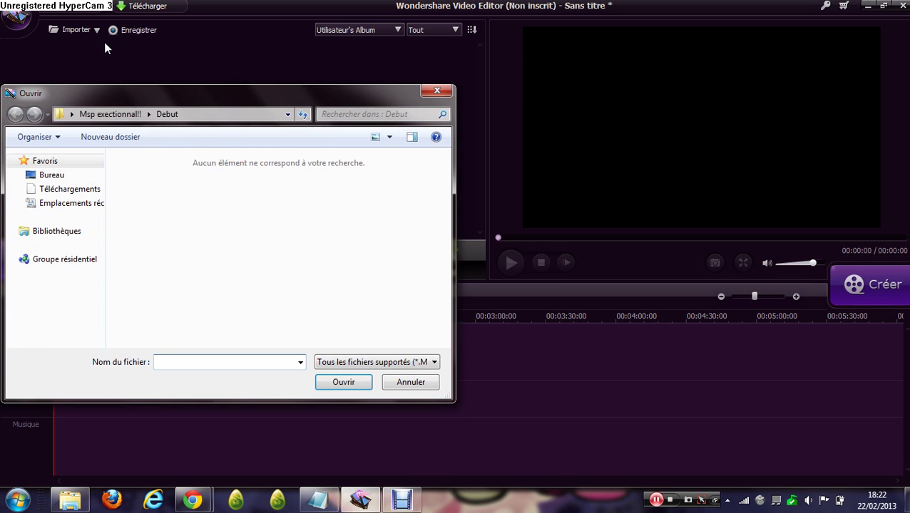
{"action": "left_click", "coordinate": [51, 175]}
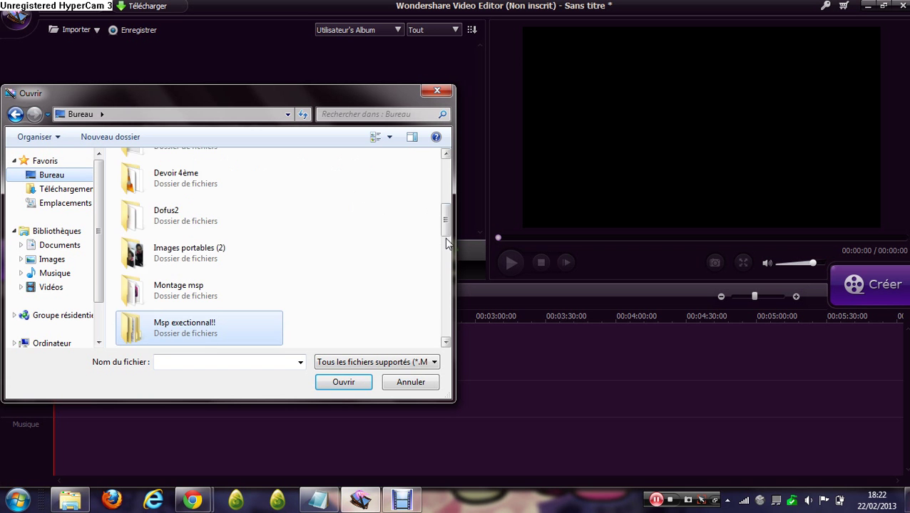
{"action": "left_click_drag", "start_coordinate": [444, 226], "coordinate": [446, 298]}
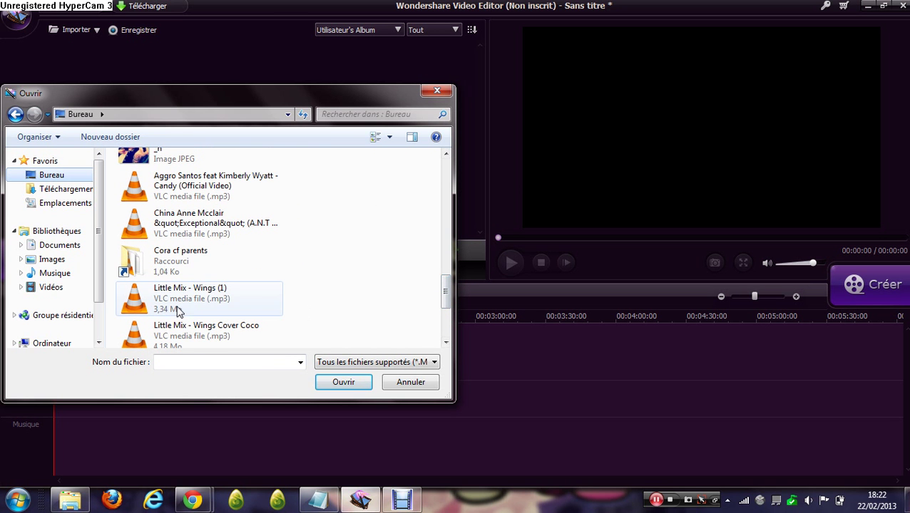
{"action": "left_click", "coordinate": [229, 184]}
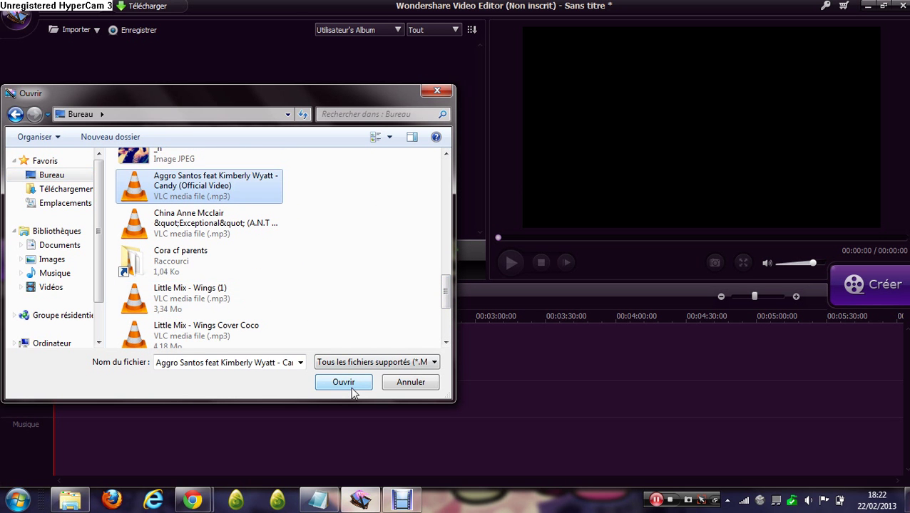
{"action": "left_click", "coordinate": [346, 382]}
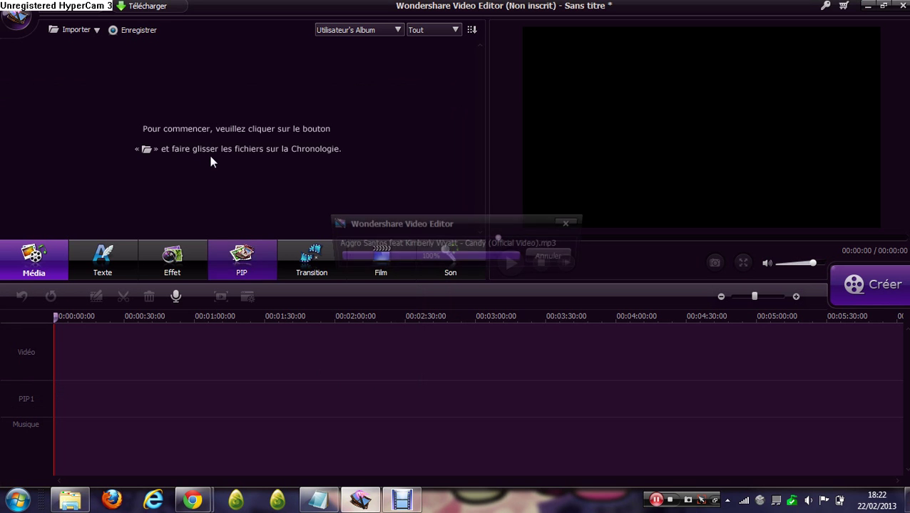
Place the imported song at the start of the Musique track and enlarge the timeline scale slightly
{"action": "left_click_drag", "start_coordinate": [38, 70], "coordinate": [52, 415]}
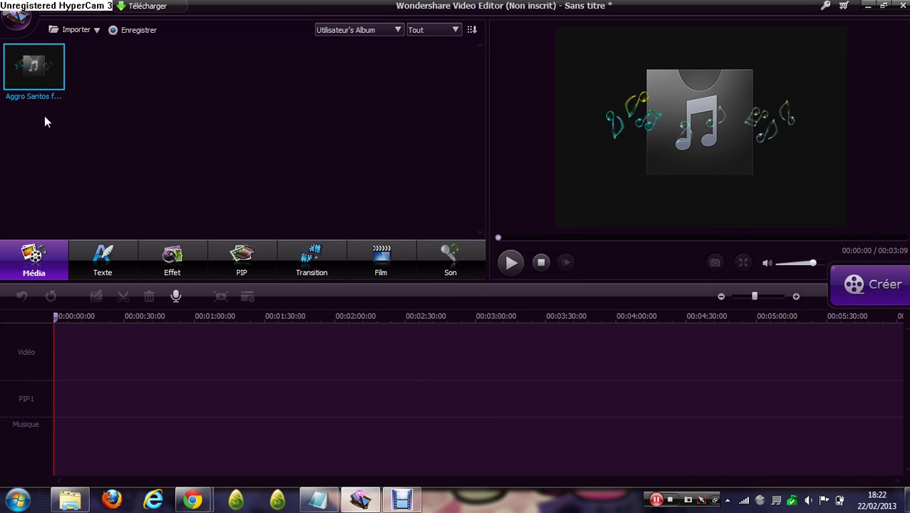
{"action": "left_click_drag", "start_coordinate": [38, 70], "coordinate": [59, 423]}
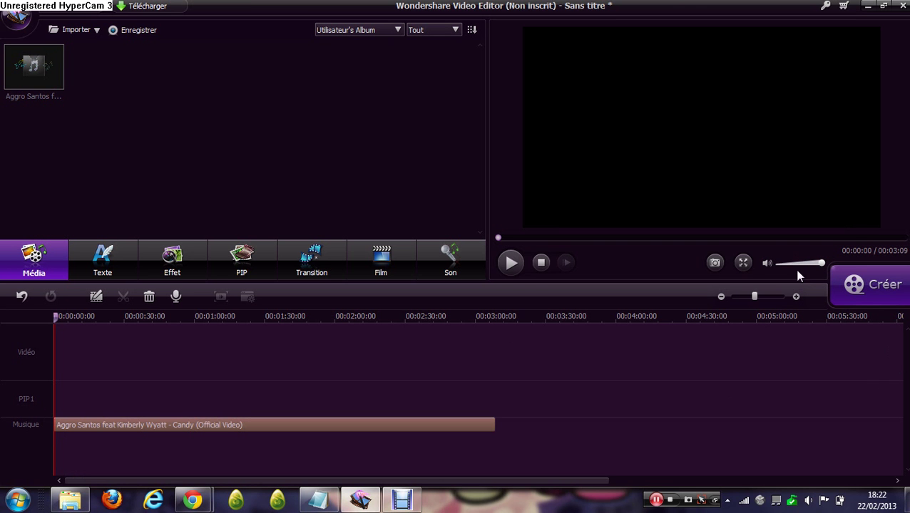
{"action": "left_click_drag", "start_coordinate": [755, 297], "coordinate": [763, 296]}
Switch to Notepad and replace the note's text with "Puis maintenant je vais prendre une photo ou video"
{"action": "mouse_move", "coordinate": [315, 502]}
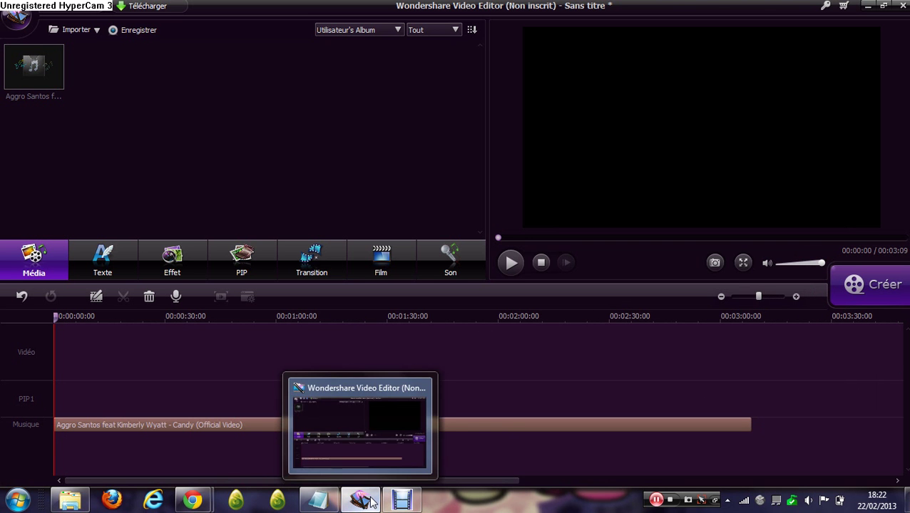
{"action": "left_click", "coordinate": [318, 501]}
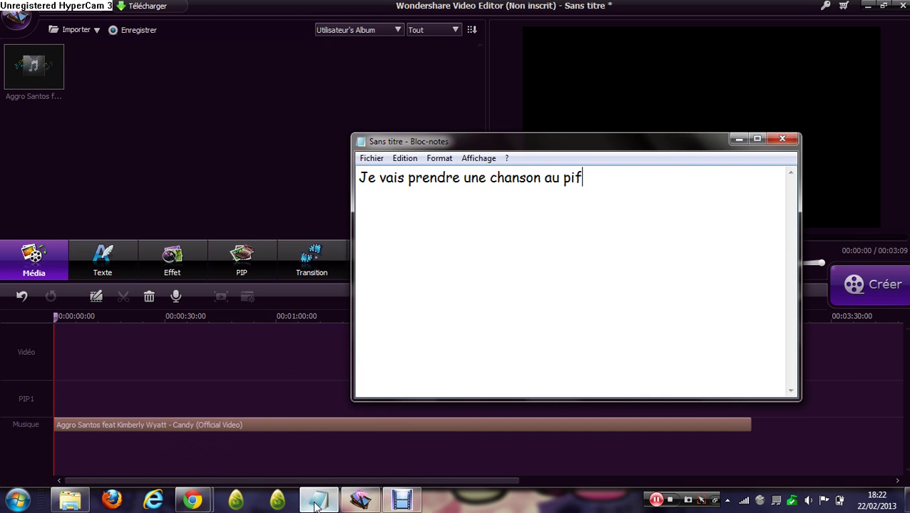
{"action": "key", "text": "ctrl+a"}
{"action": "key", "text": "BackSpace"}
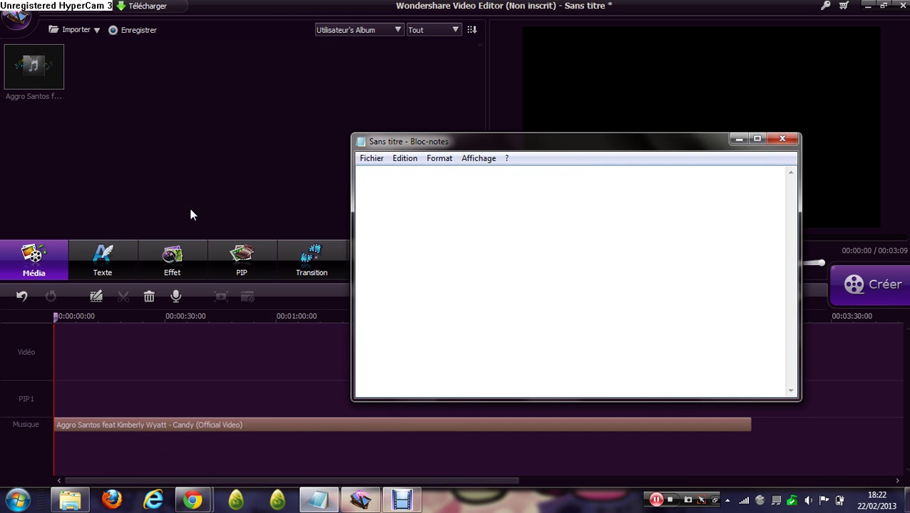
{"action": "type", "text": "Puis mainte"}
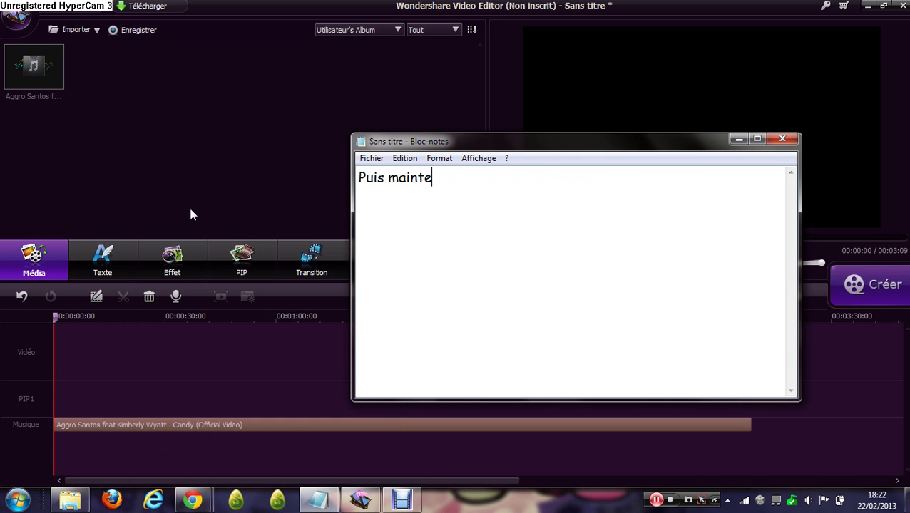
{"action": "type", "text": "nant je vais pr"}
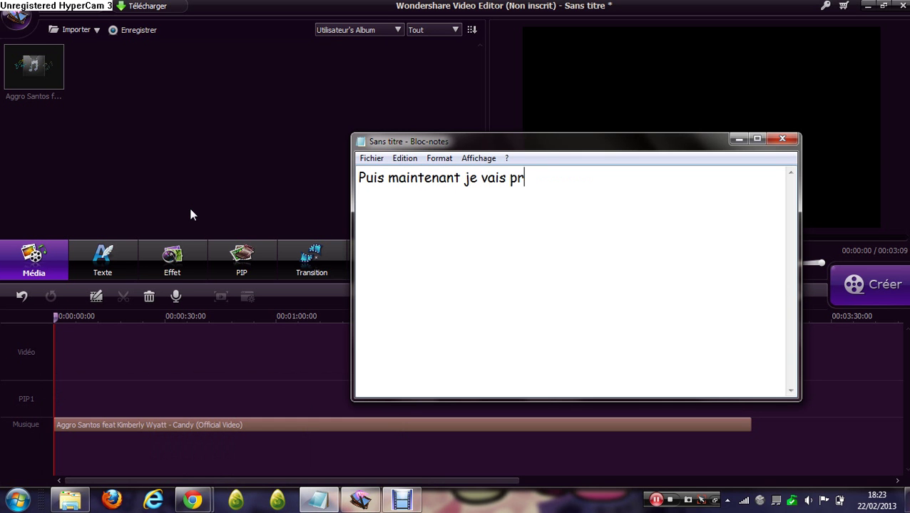
{"action": "type", "text": "endre une photo"}
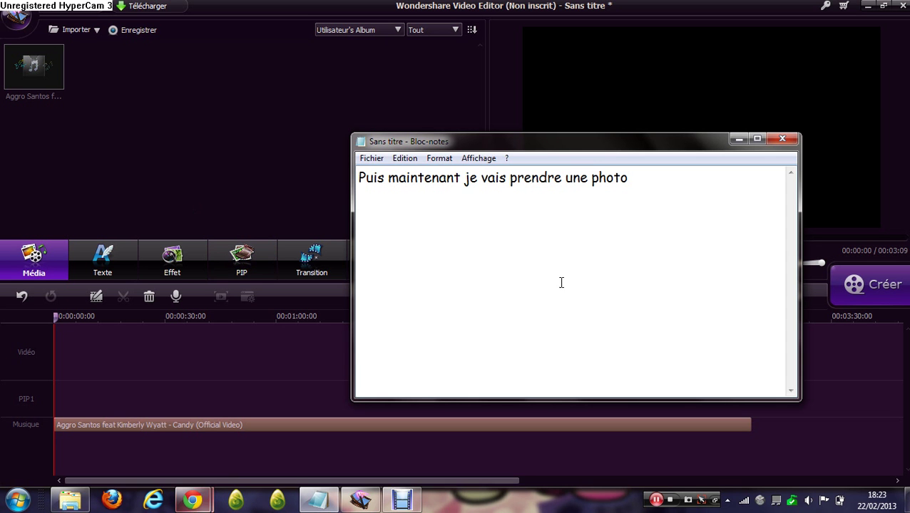
{"action": "type", "text": " ou video"}
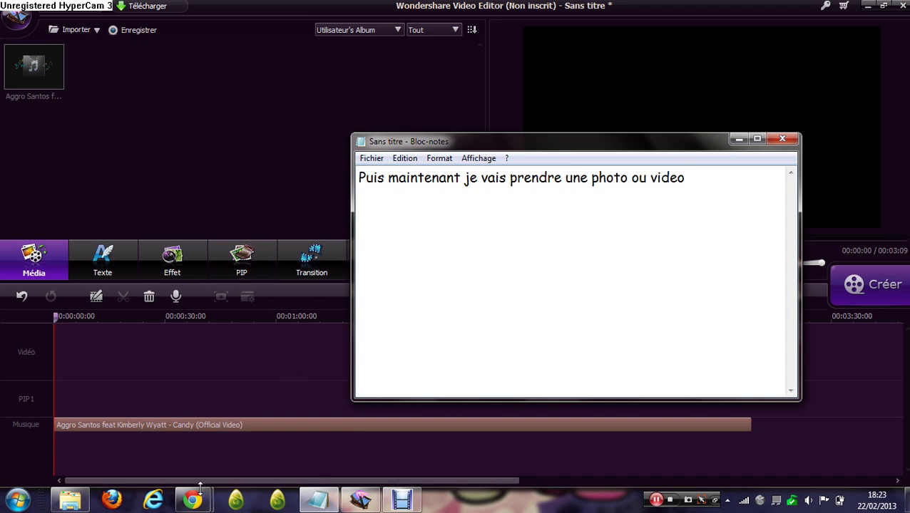
Switch to the MovieStarPlanet page in Chrome, bring up Debut Professional over it and move its window clear of the avatar
{"action": "left_click", "coordinate": [121, 442]}
{"action": "left_click", "coordinate": [193, 501]}
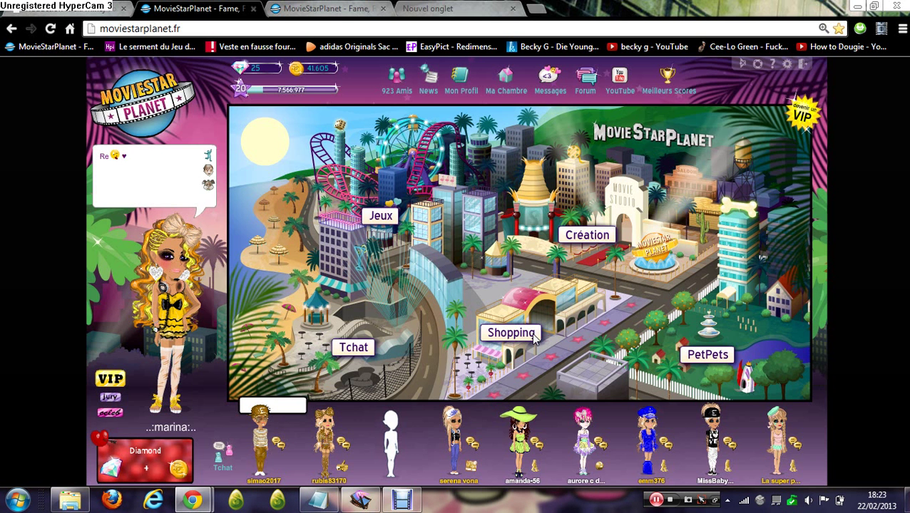
{"action": "left_click", "coordinate": [402, 501]}
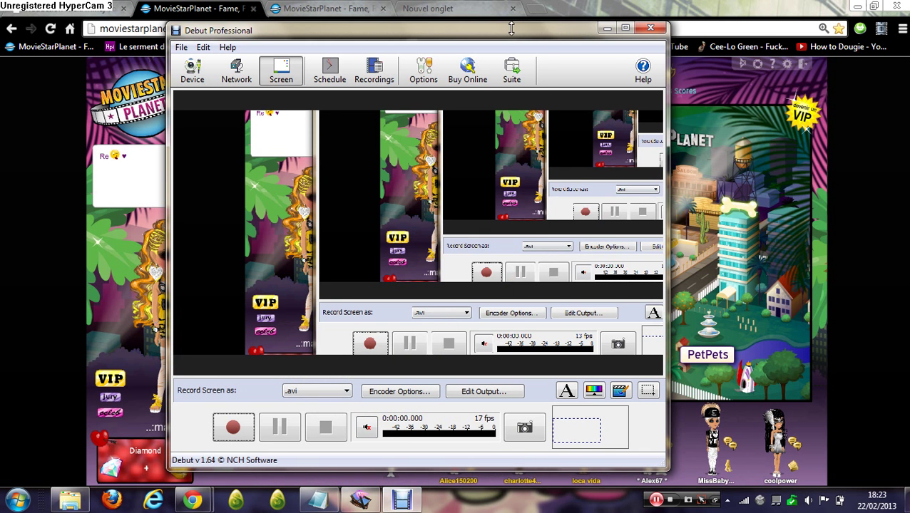
{"action": "left_click_drag", "start_coordinate": [510, 35], "coordinate": [603, 35]}
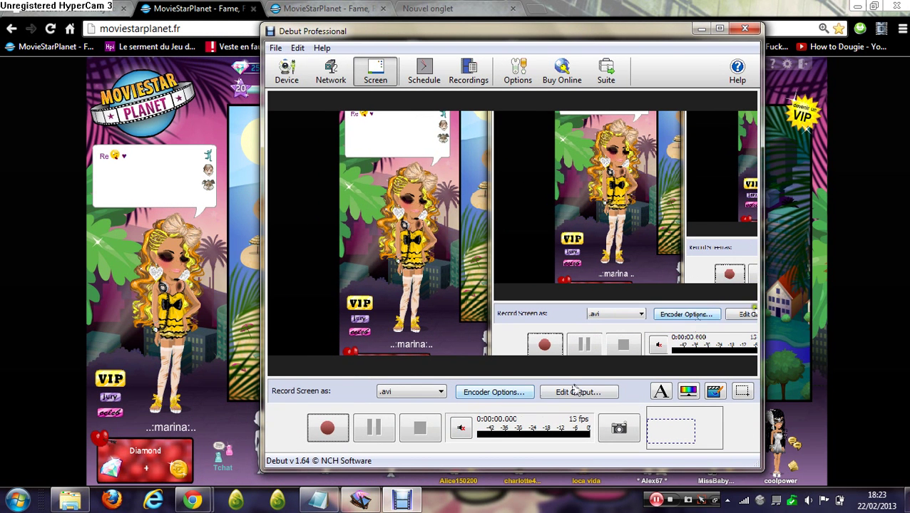
Examine Debut's AVI encoding settings and its output options for screen and devices, and close both dialogs
{"action": "left_click", "coordinate": [504, 393]}
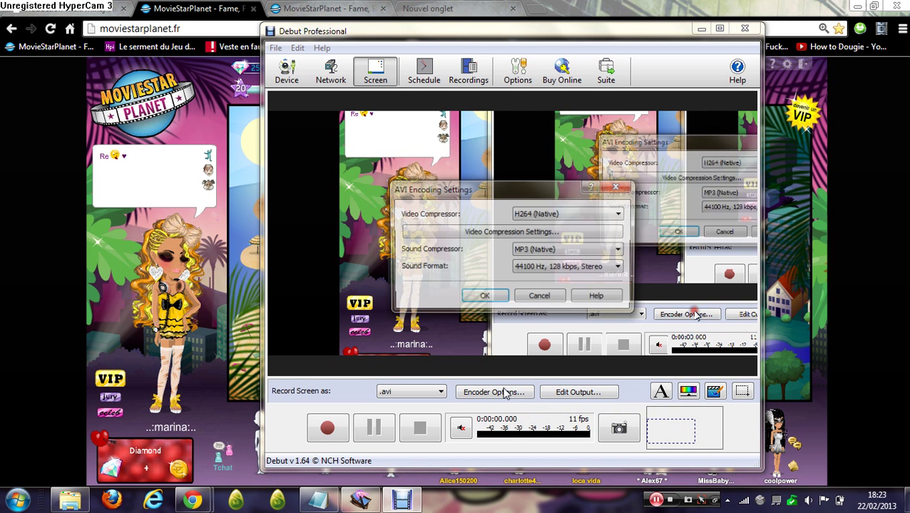
{"action": "left_click", "coordinate": [617, 186]}
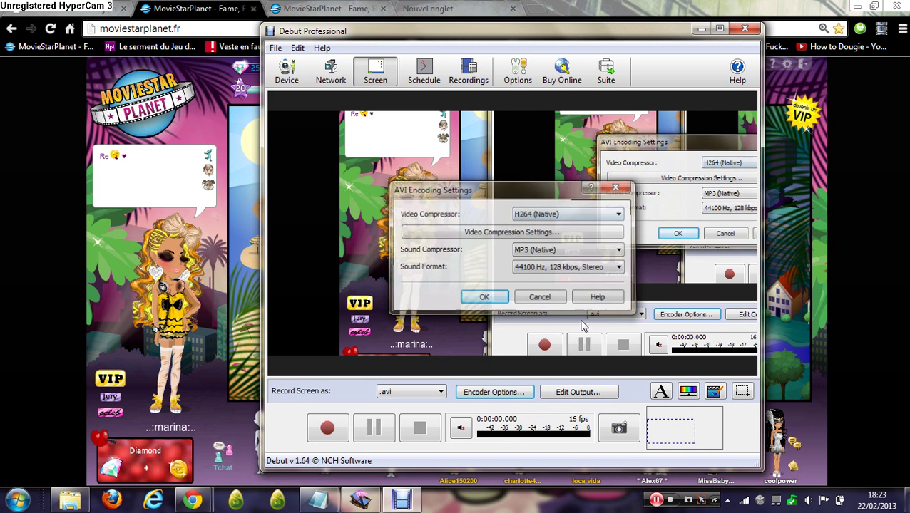
{"action": "left_click", "coordinate": [565, 394]}
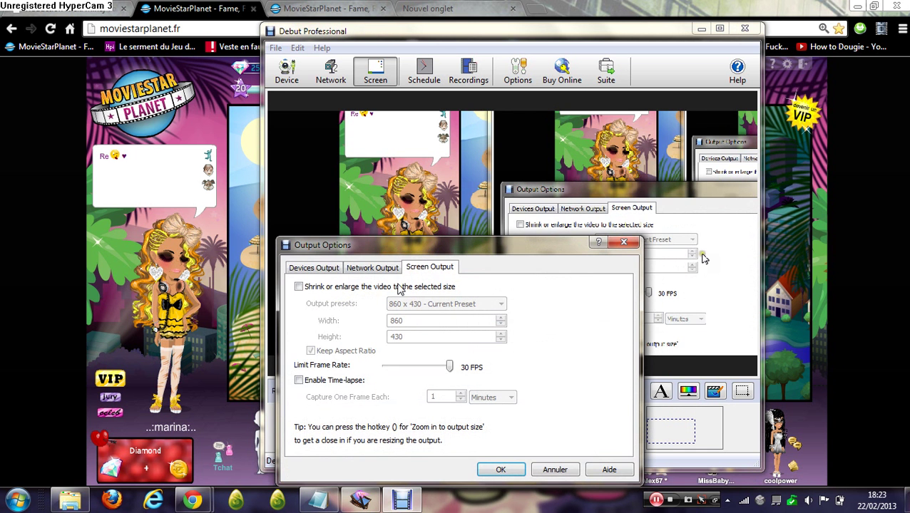
{"action": "left_click", "coordinate": [356, 270]}
{"action": "left_click", "coordinate": [313, 267]}
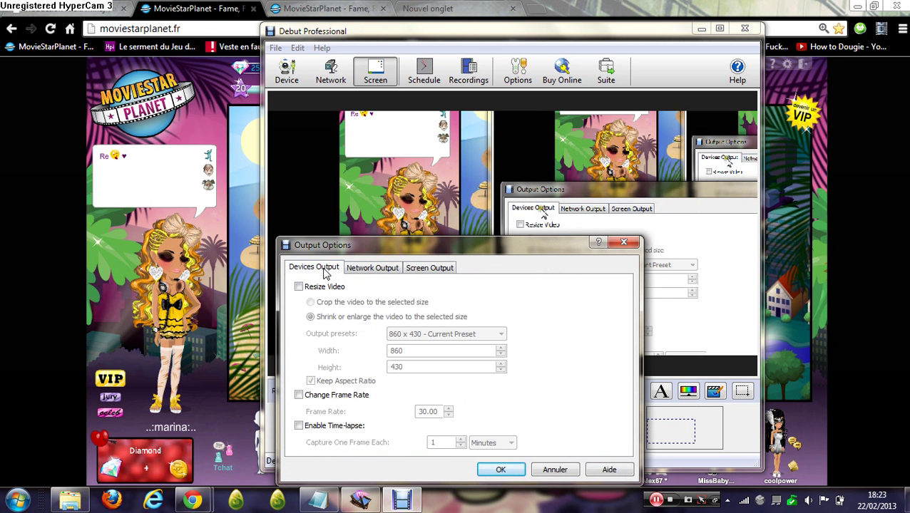
{"action": "left_click", "coordinate": [623, 242]}
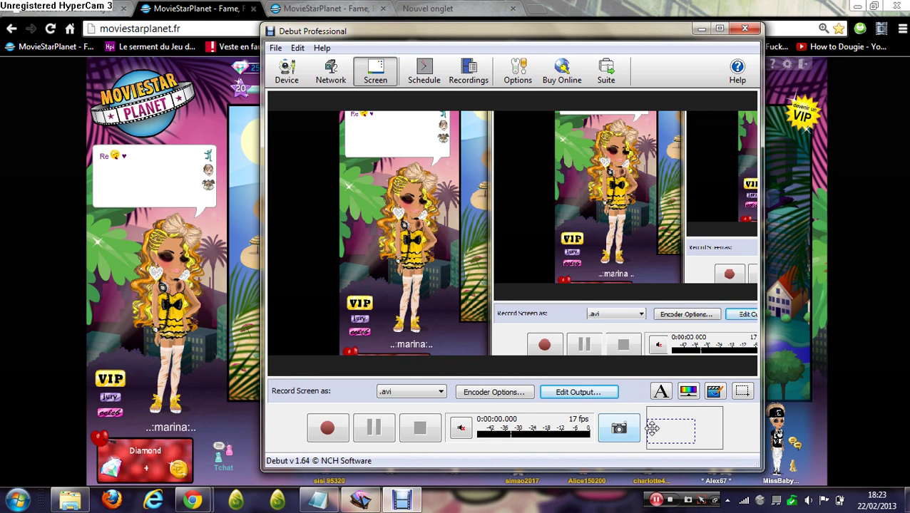
Take a snapshot of the selected screen area with Debut and check the saved image in the Pictures > Debut folder
{"action": "left_click", "coordinate": [628, 432]}
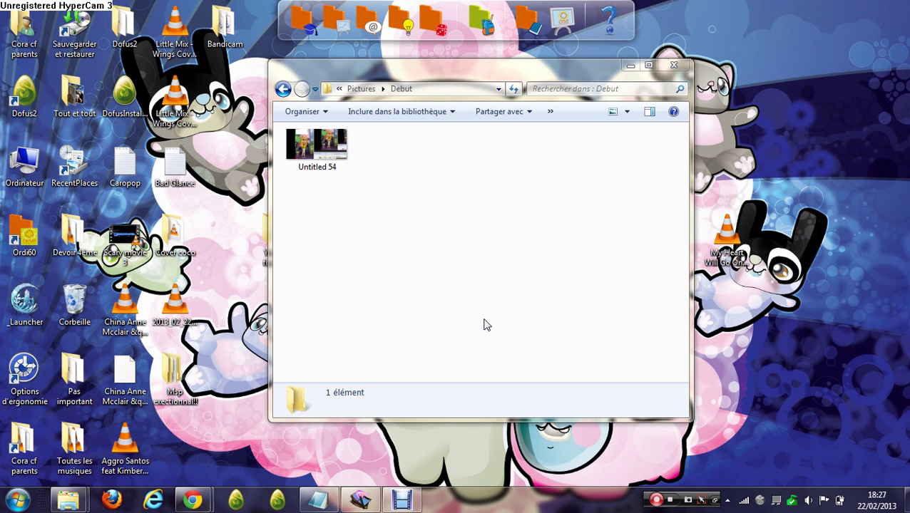
{"action": "left_click", "coordinate": [345, 157]}
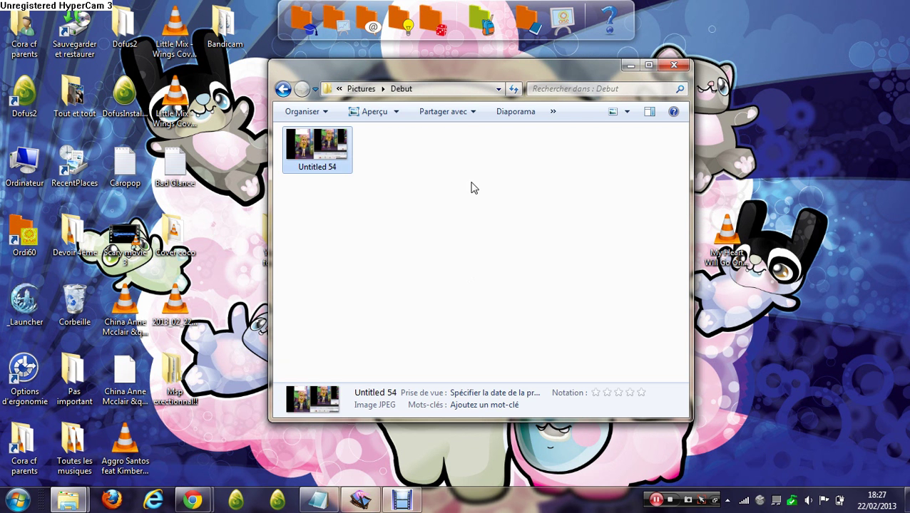
{"action": "left_click", "coordinate": [391, 171]}
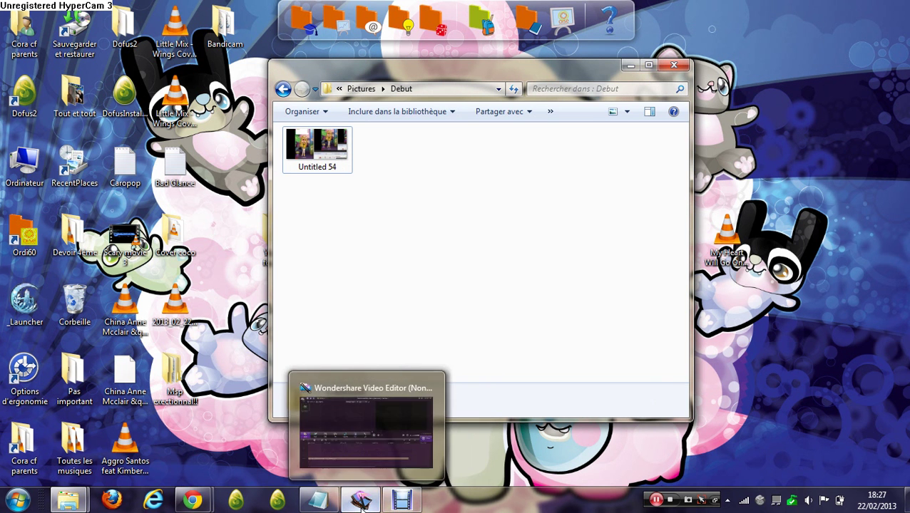
Switch to Wondershare Video Editor and import the Untitled 54 image from the Pictures > Debut folder into the media album
{"action": "left_click", "coordinate": [361, 502]}
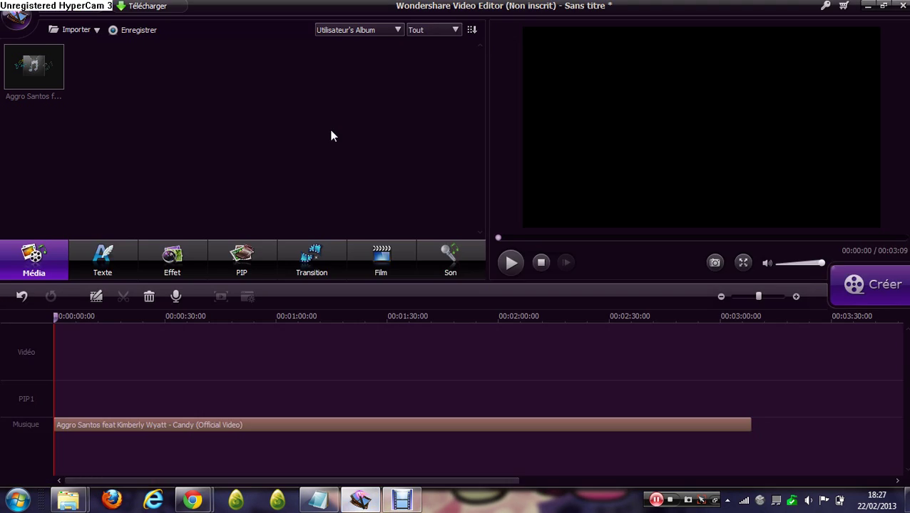
{"action": "left_click", "coordinate": [96, 30]}
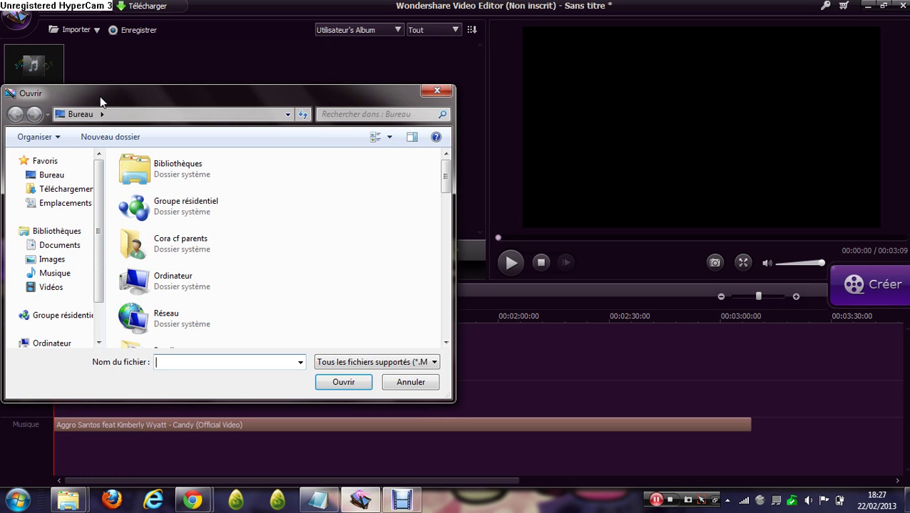
{"action": "double_click", "coordinate": [198, 249]}
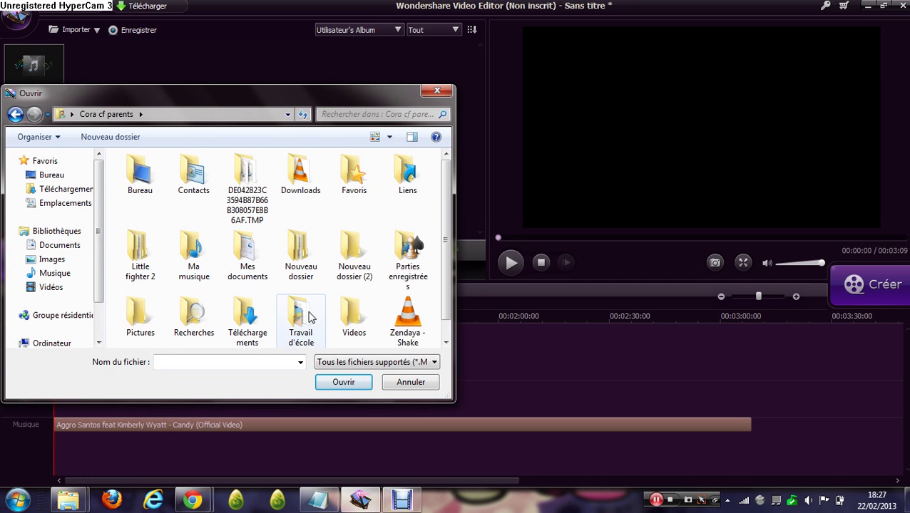
{"action": "left_click", "coordinate": [141, 318]}
{"action": "left_click", "coordinate": [141, 313]}
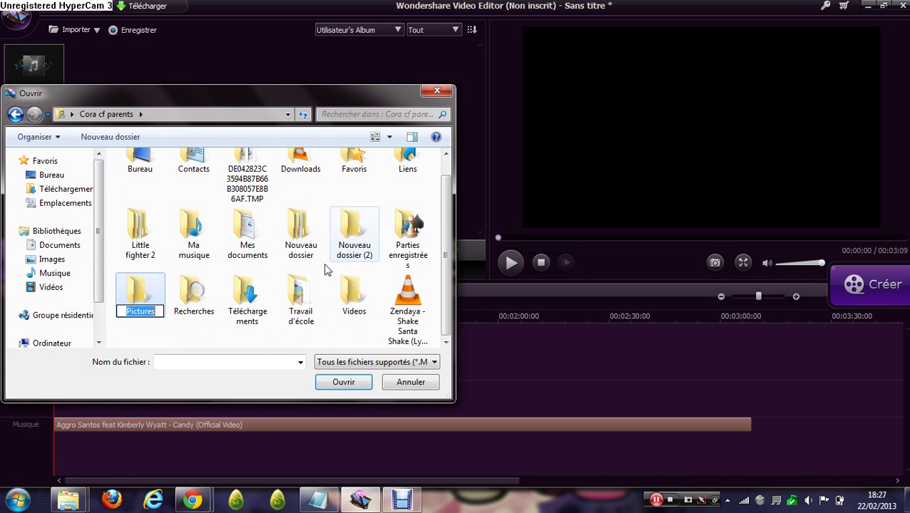
{"action": "key", "text": "Escape"}
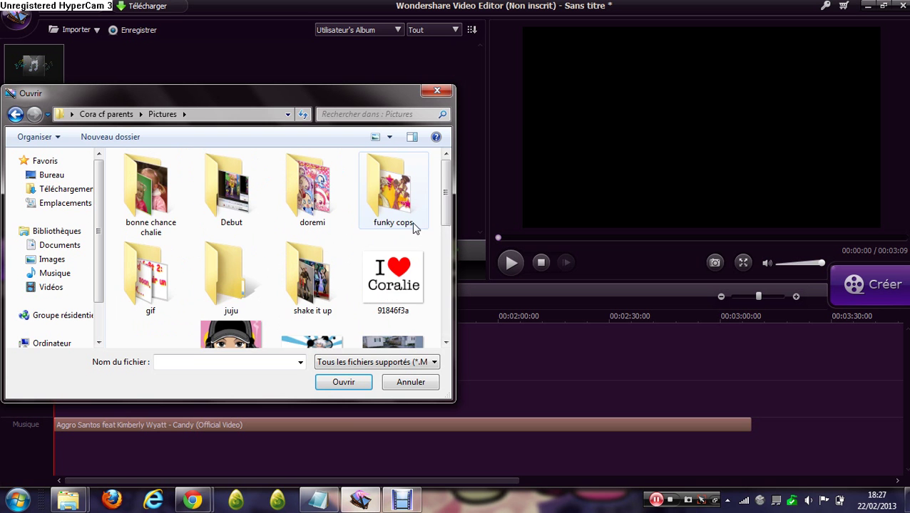
{"action": "double_click", "coordinate": [227, 204]}
{"action": "left_click", "coordinate": [170, 184]}
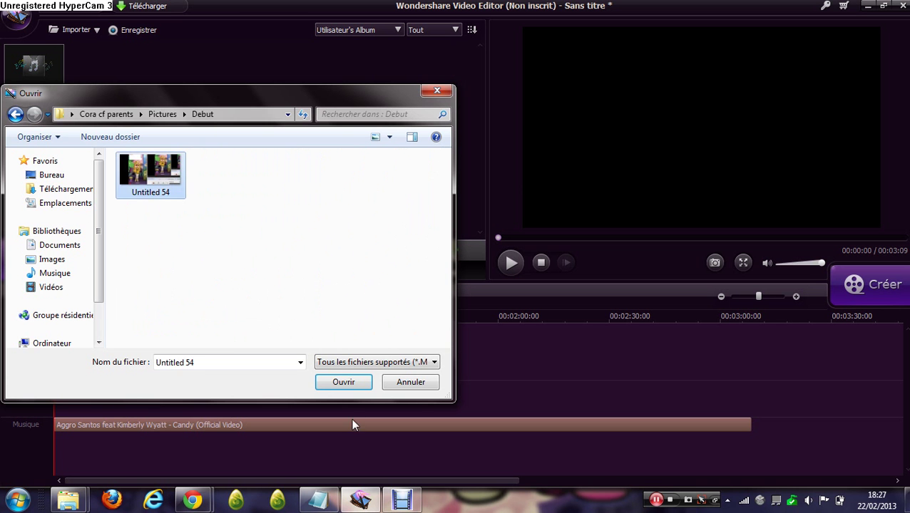
{"action": "left_click", "coordinate": [347, 382]}
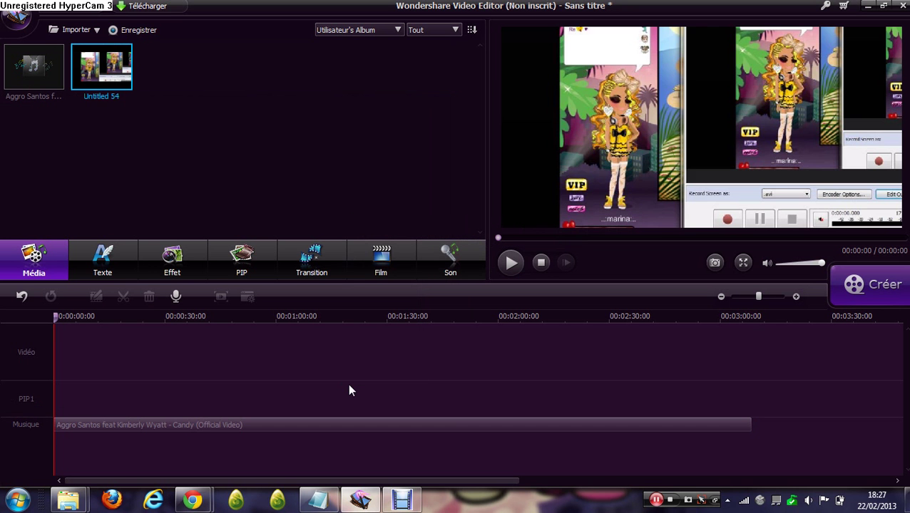
Switch to Notepad and replace the note's text with "J'ai mal pris la photo mais c'est pour la bonne cause ^^"
{"action": "left_click", "coordinate": [318, 501]}
{"action": "key", "text": "ctrl+a"}
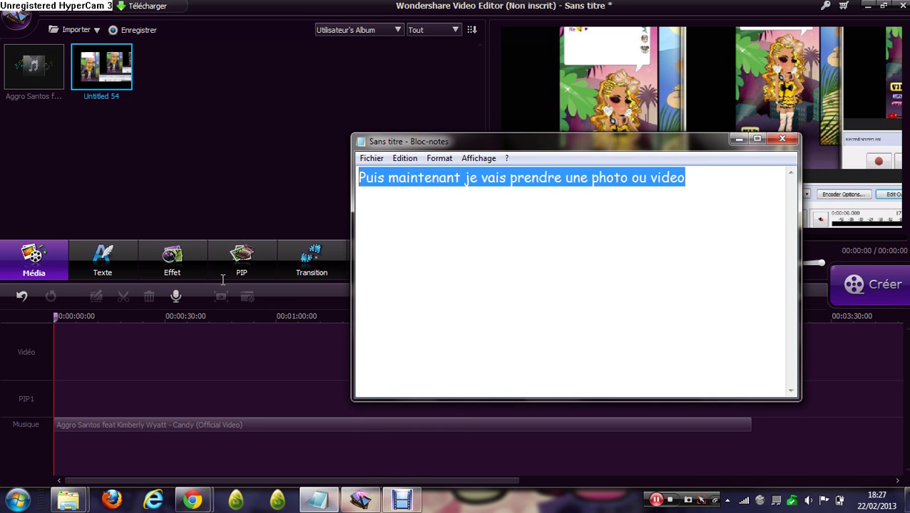
{"action": "type", "text": "J'ai mal "}
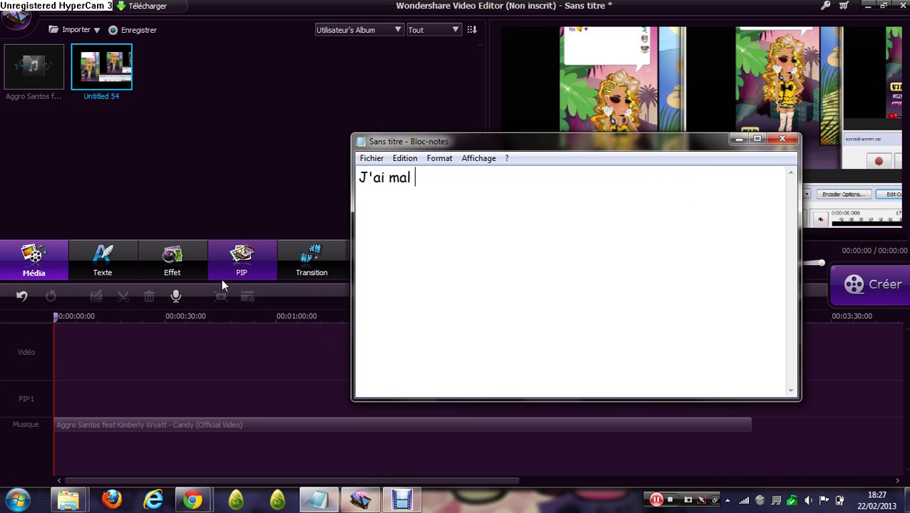
{"action": "type", "text": "pris la"}
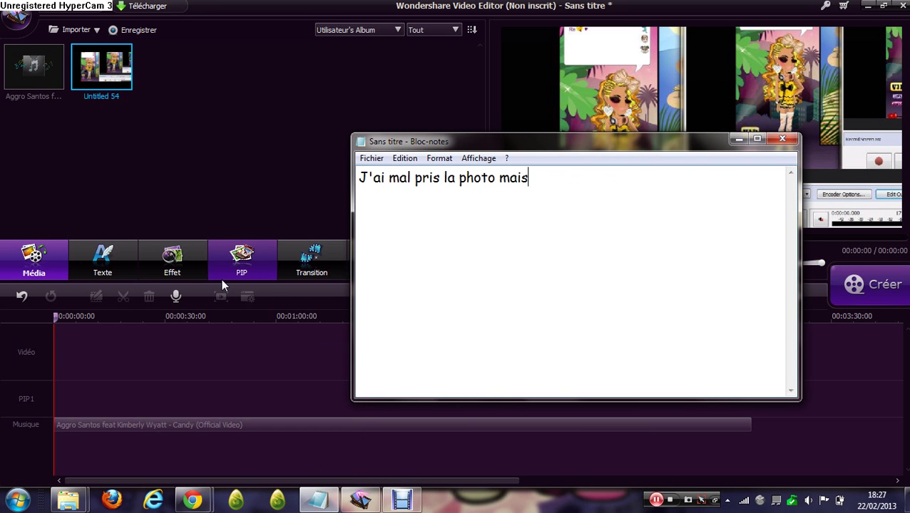
{"action": "type", "text": "photo mais c'est pou"}
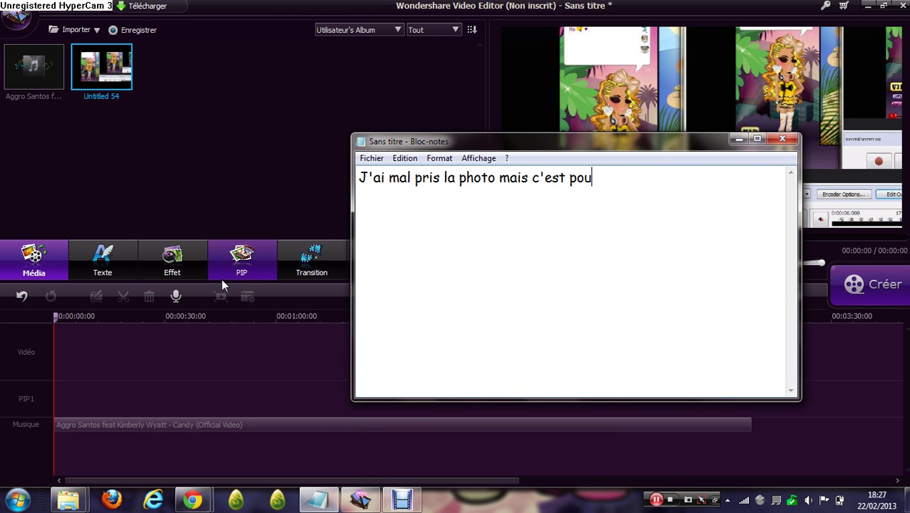
{"action": "type", "text": "r la bonne c"}
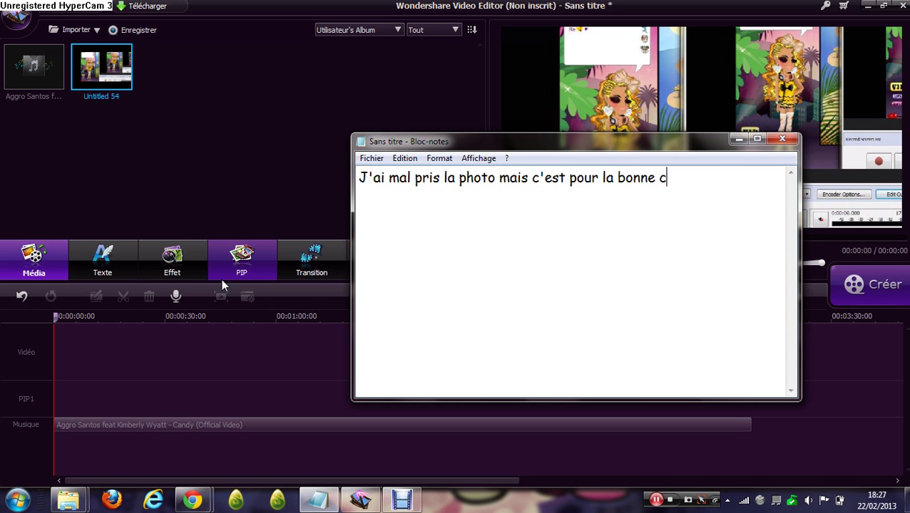
{"action": "type", "text": "ause ^^"}
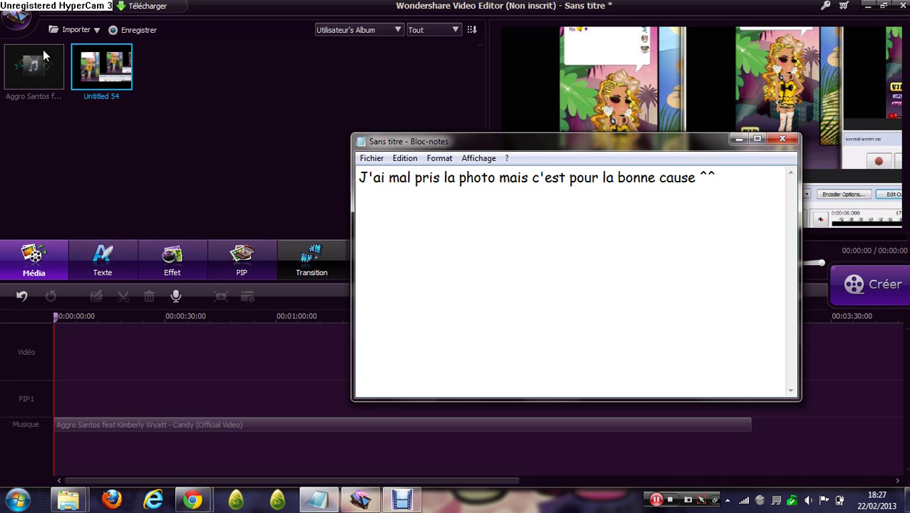
Return to the video editor, place the Untitled 54 image at the start of the Vidéo track and set the playhead to about 00:00:01
{"action": "left_click", "coordinate": [196, 137]}
{"action": "left_click_drag", "start_coordinate": [117, 80], "coordinate": [81, 348]}
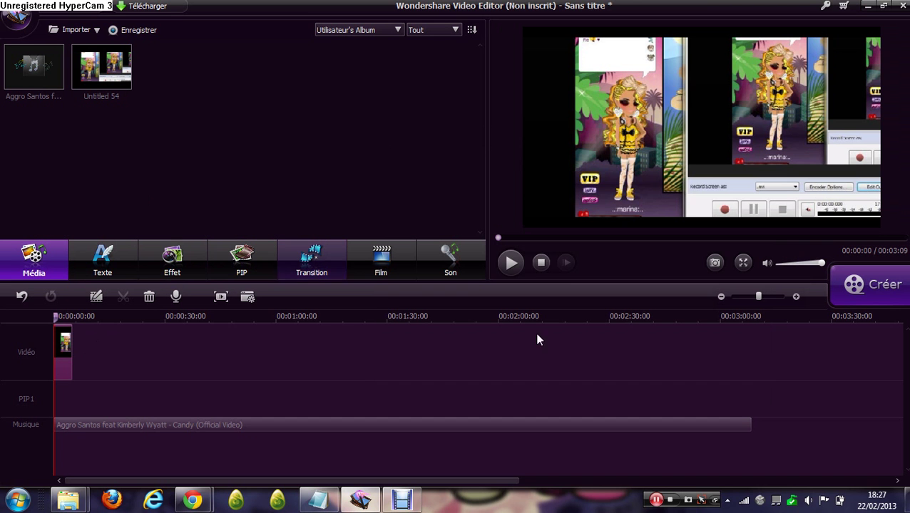
{"action": "left_click", "coordinate": [66, 349]}
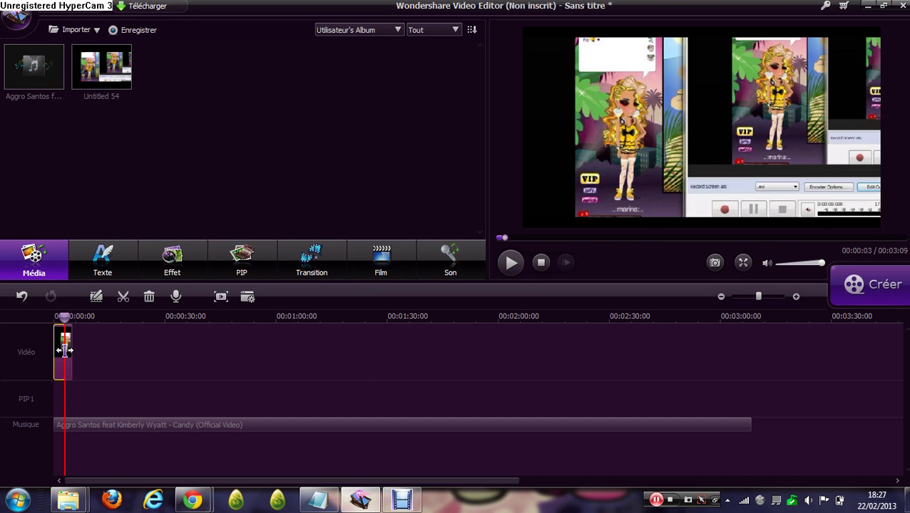
{"action": "left_click", "coordinate": [72, 356]}
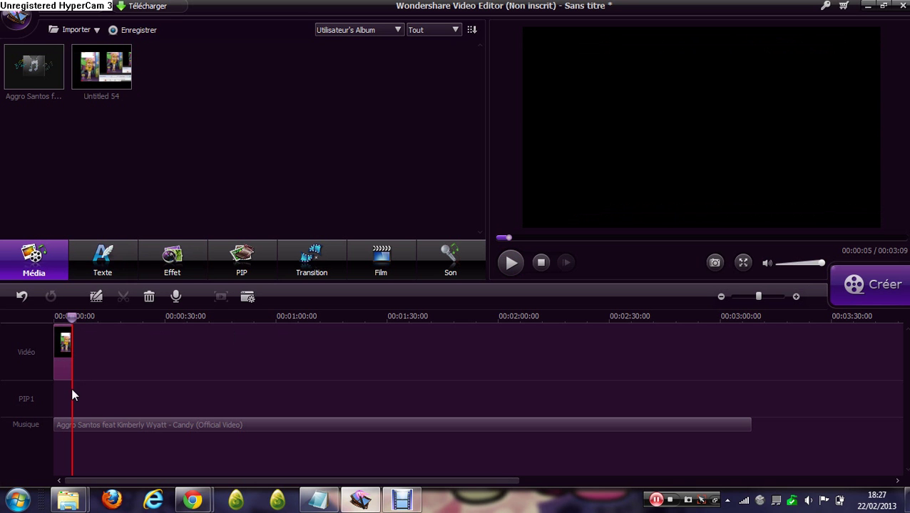
{"action": "left_click_drag", "start_coordinate": [72, 389], "coordinate": [52, 385]}
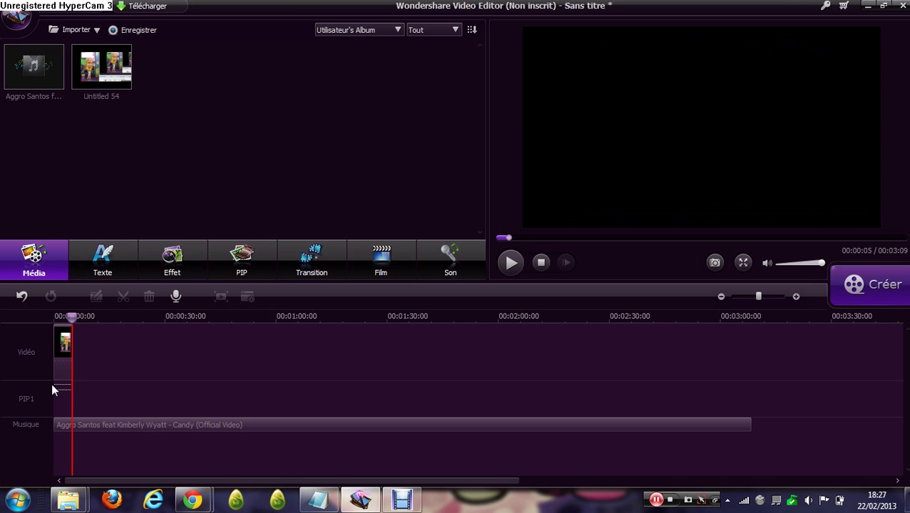
{"action": "left_click_drag", "start_coordinate": [74, 318], "coordinate": [57, 318]}
{"action": "left_click", "coordinate": [72, 341]}
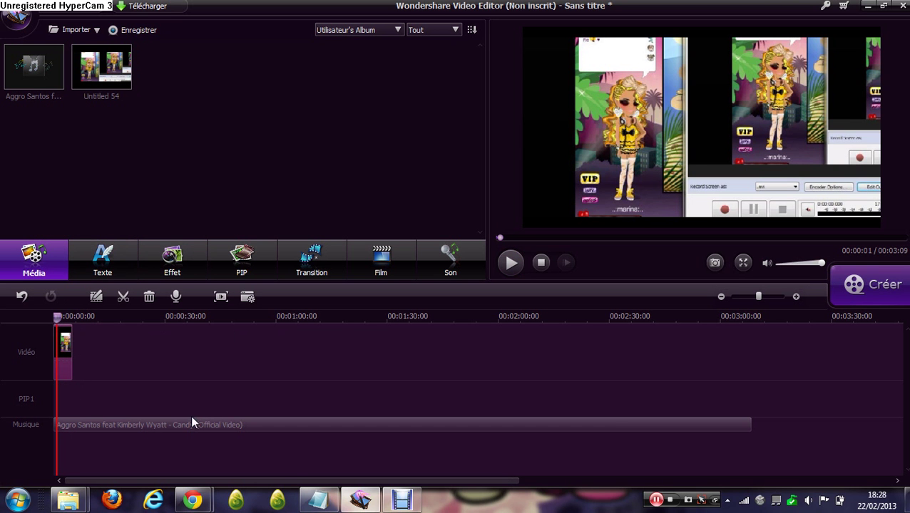
Switch to Notepad and replace the note's text with "Apres j'ajoute un texte ou autre"
{"action": "left_click", "coordinate": [318, 501]}
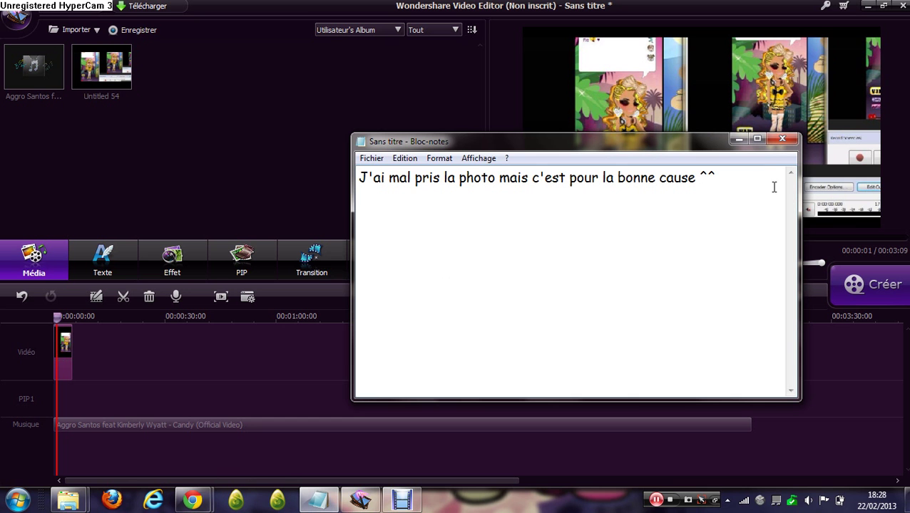
{"action": "left_click_drag", "start_coordinate": [715, 178], "coordinate": [350, 184]}
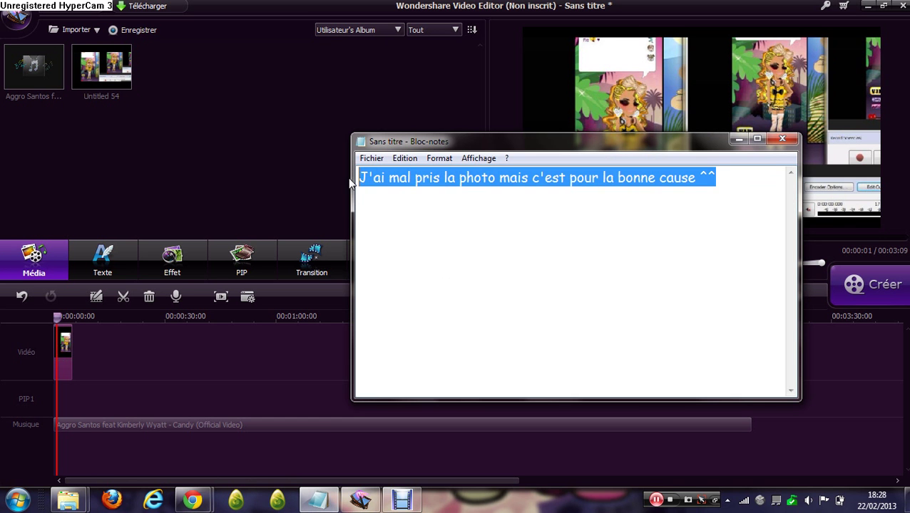
{"action": "type", "text": "Apres j'"}
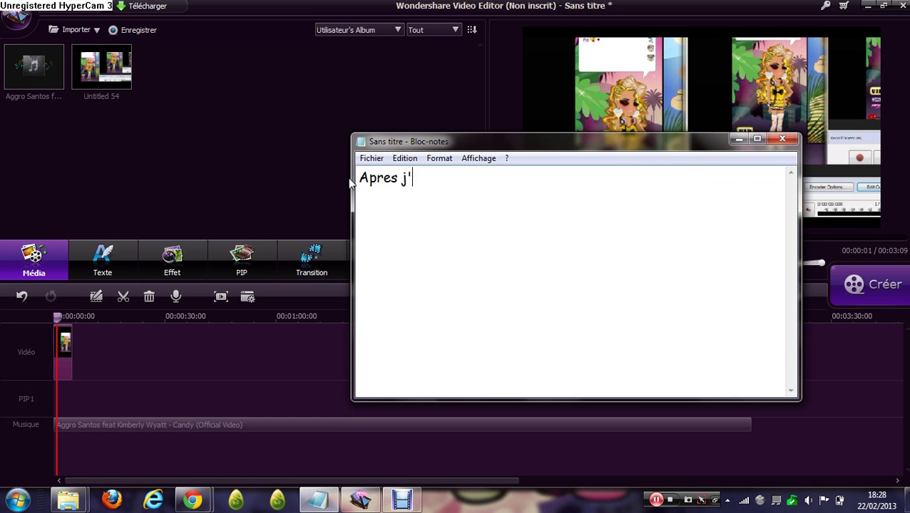
{"action": "type", "text": "ajoute un texte"}
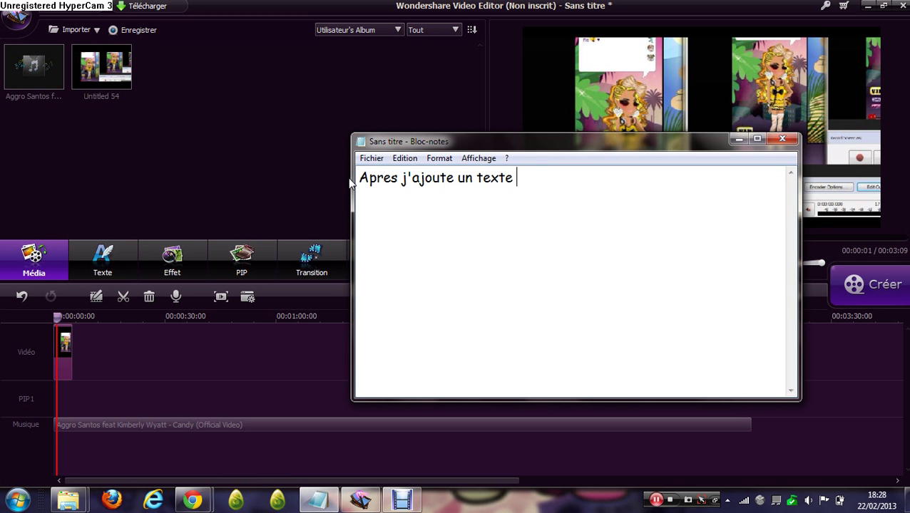
{"action": "type", "text": " ou autre"}
Return to the video editor and add the Down Roll text preset at the start of the timeline, below the image clip
{"action": "left_click", "coordinate": [303, 157]}
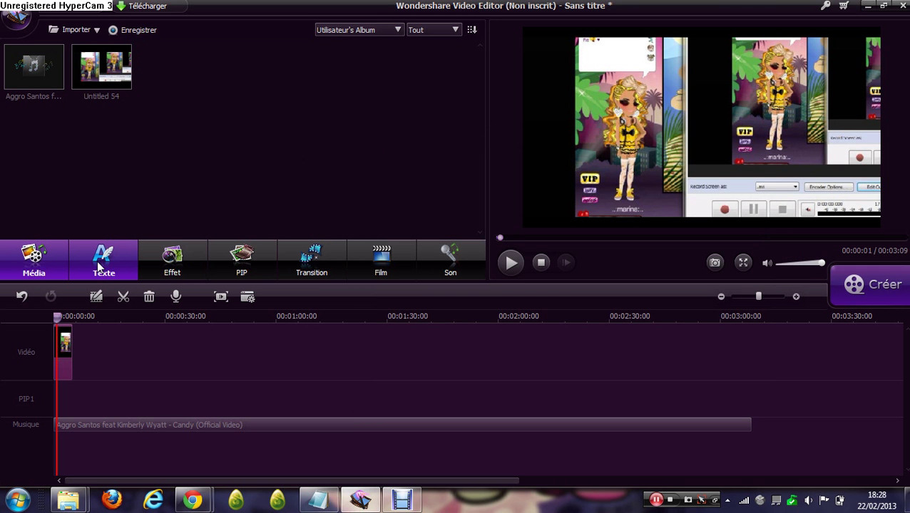
{"action": "left_click", "coordinate": [99, 267]}
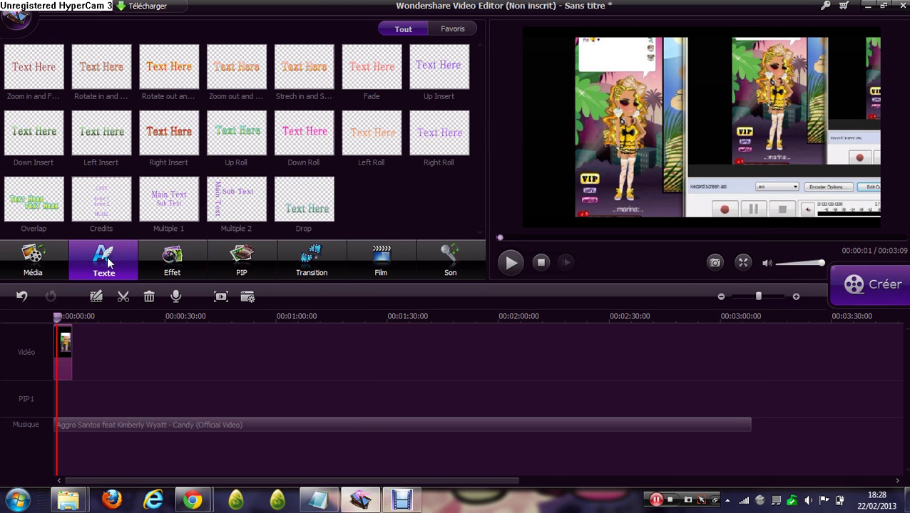
{"action": "left_click", "coordinate": [304, 132]}
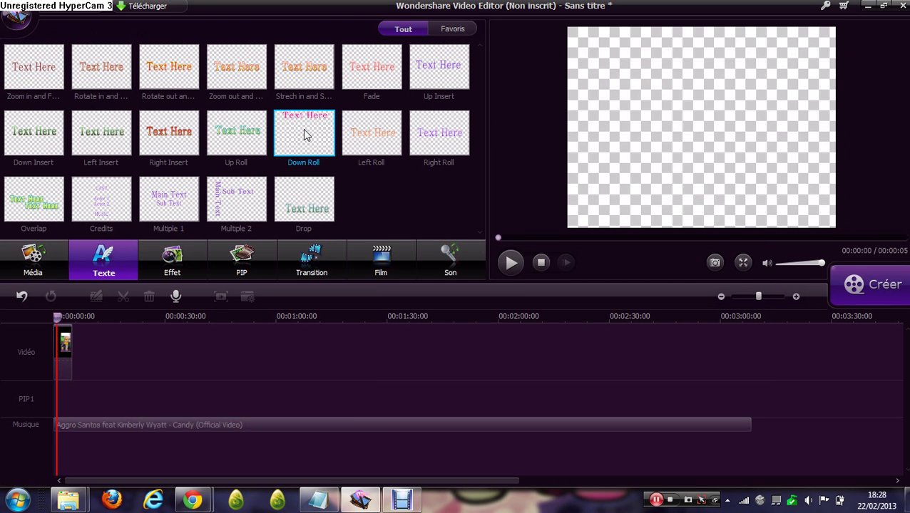
{"action": "left_click_drag", "start_coordinate": [304, 132], "coordinate": [54, 417]}
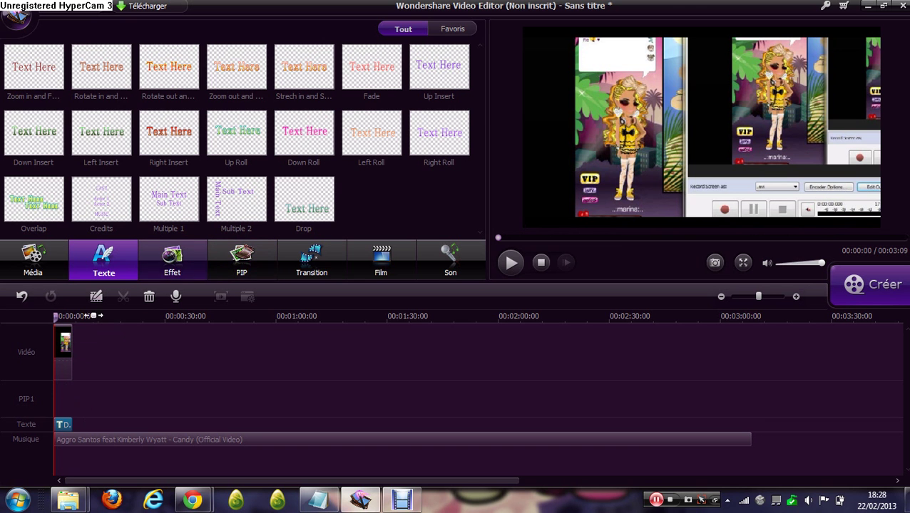
Open the Down Roll text clip for editing and replace its placeholder text with "Hey hey"
{"action": "double_click", "coordinate": [64, 425]}
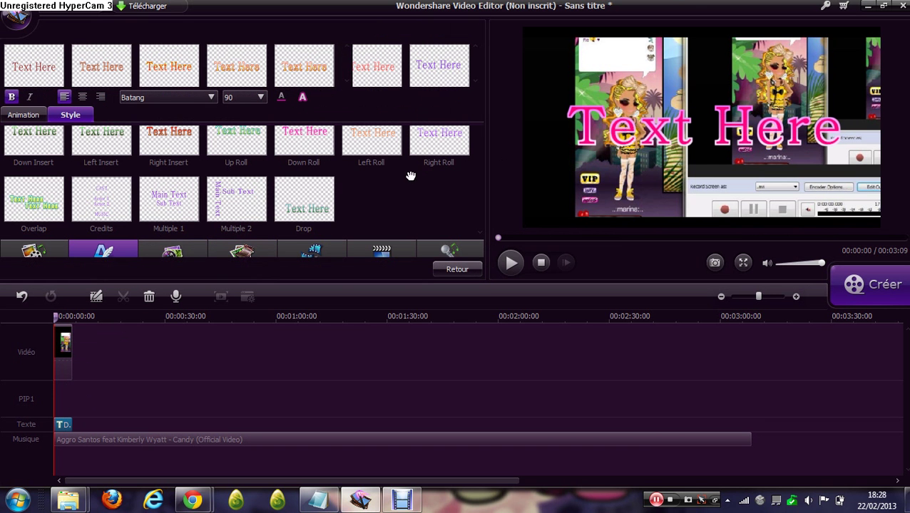
{"action": "left_click_drag", "start_coordinate": [218, 69], "coordinate": [2, 60]}
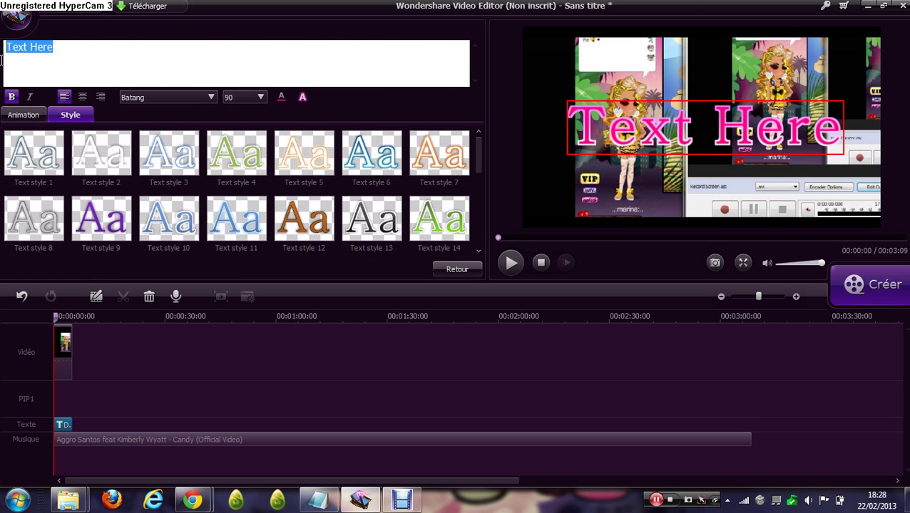
{"action": "type", "text": "Hey hey"}
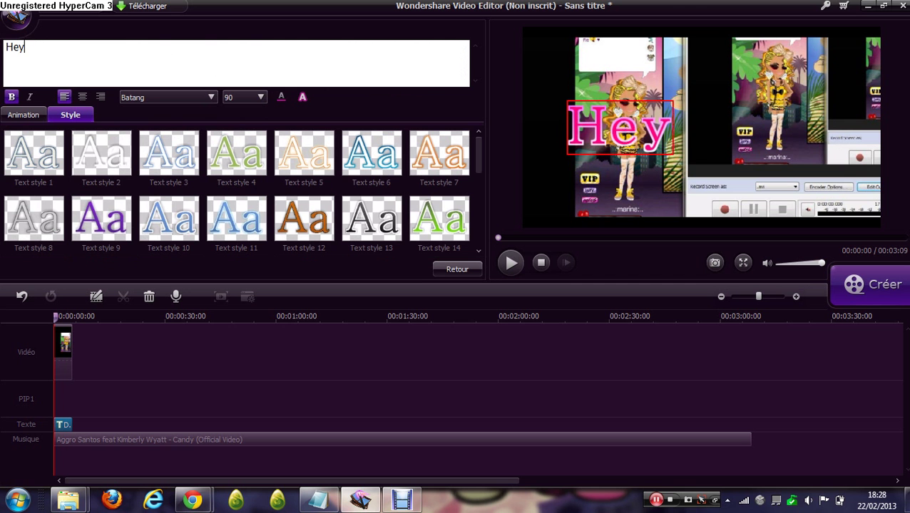
Try the AR BONNIE font on the "Hey hey" title, then set it to AR CARTER
{"action": "left_click", "coordinate": [211, 97]}
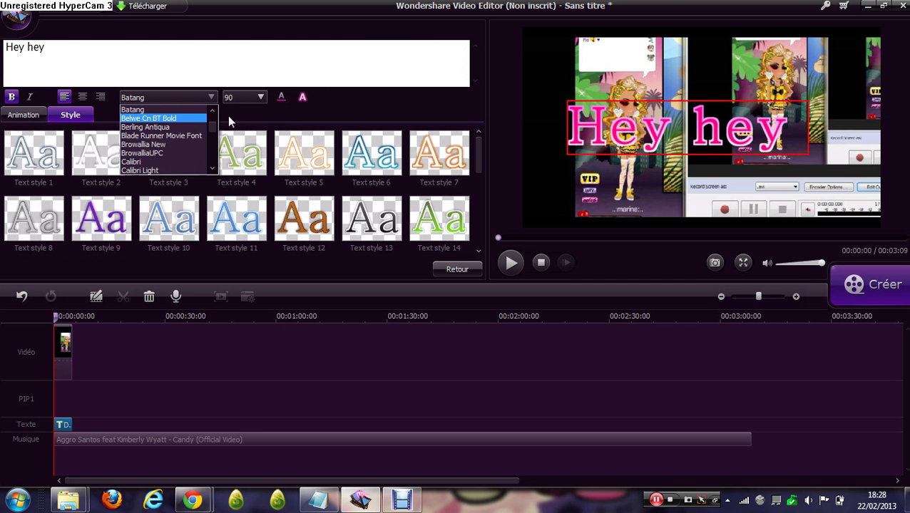
{"action": "scroll", "coordinate": [212, 125], "scroll_direction": "up", "scroll_amount": 5}
{"action": "left_click", "coordinate": [171, 126]}
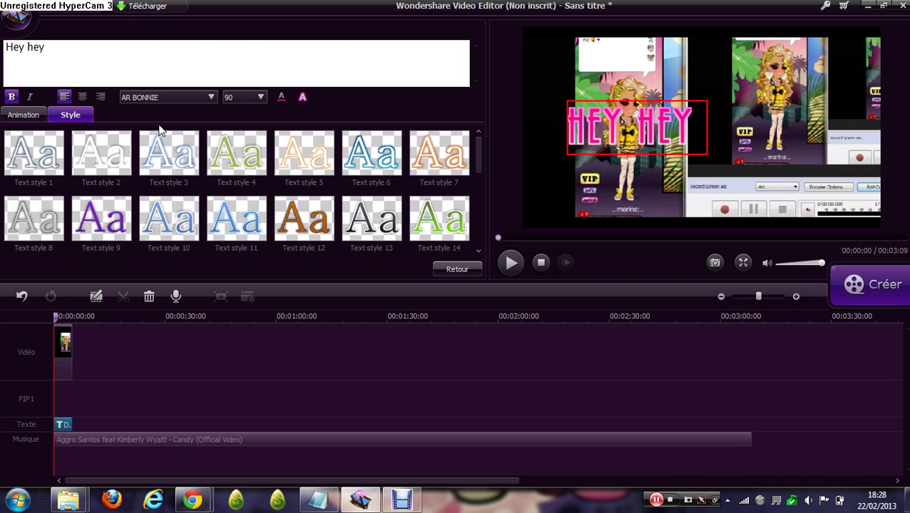
{"action": "left_click", "coordinate": [213, 97]}
{"action": "key", "text": "Down"}
{"action": "key", "text": "Down"}
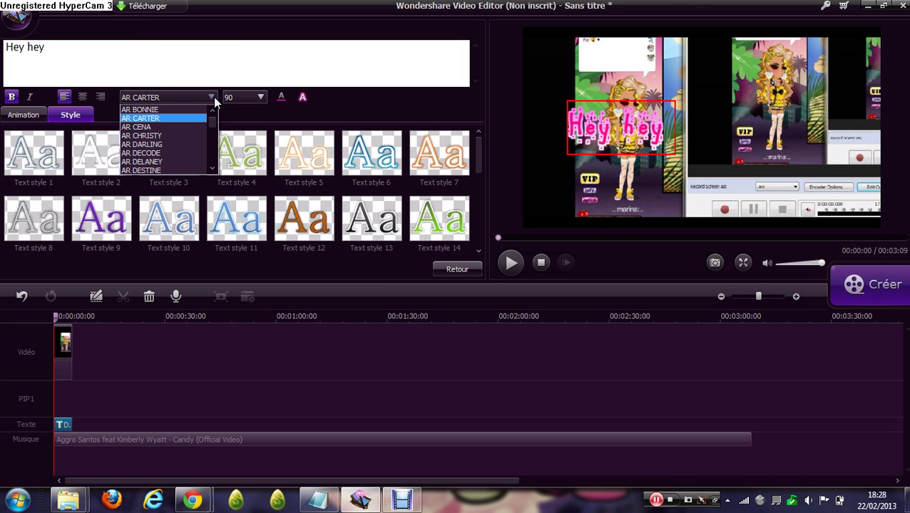
{"action": "key", "text": "Up"}
{"action": "key", "text": "Return"}
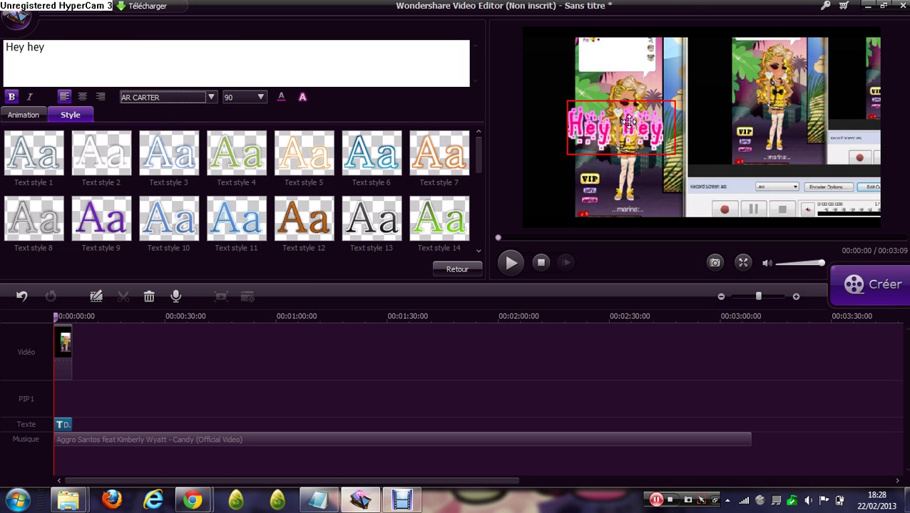
Move the "Hey hey" title in the preview so it overlaps the second avatar, above its VIP badge
{"action": "left_click_drag", "start_coordinate": [619, 127], "coordinate": [752, 100]}
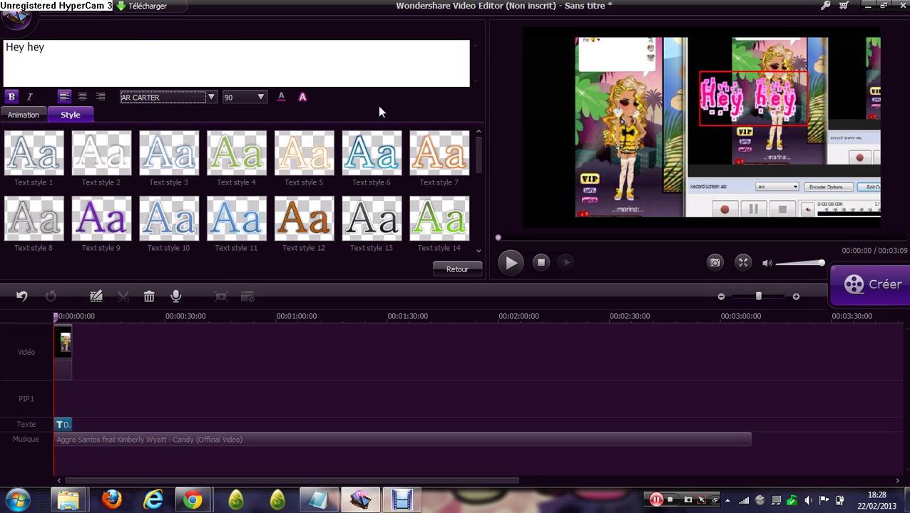
{"action": "left_click", "coordinate": [258, 97]}
{"action": "left_click", "coordinate": [302, 98]}
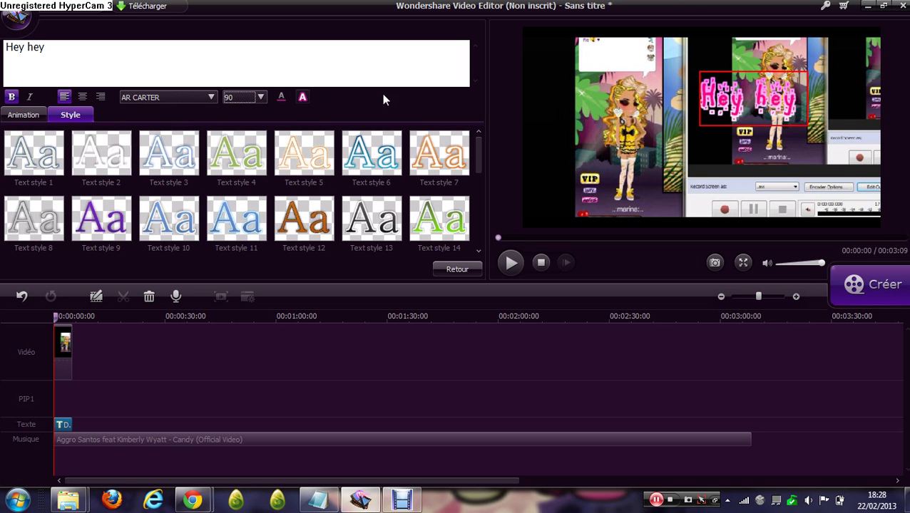
Apply the Fly to zoom in animation to the "Hey hey" title and preview it from the start
{"action": "left_click", "coordinate": [28, 114]}
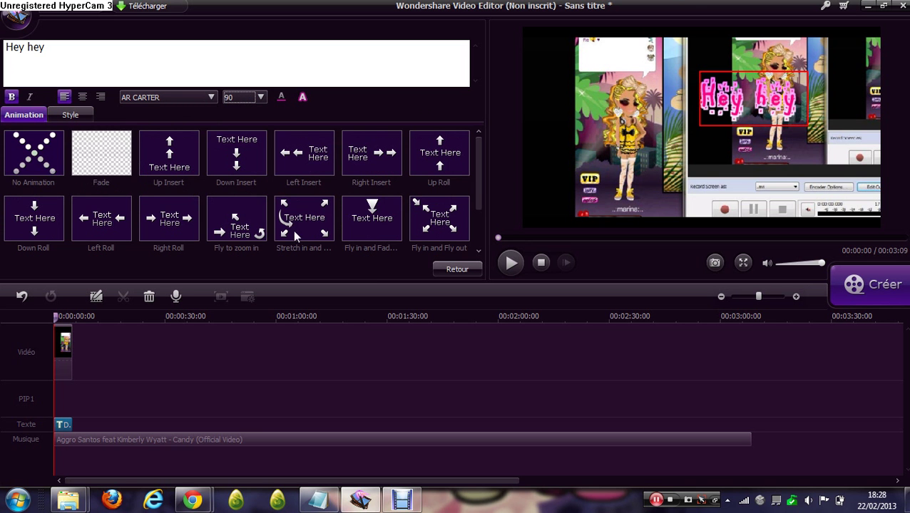
{"action": "left_click", "coordinate": [245, 228]}
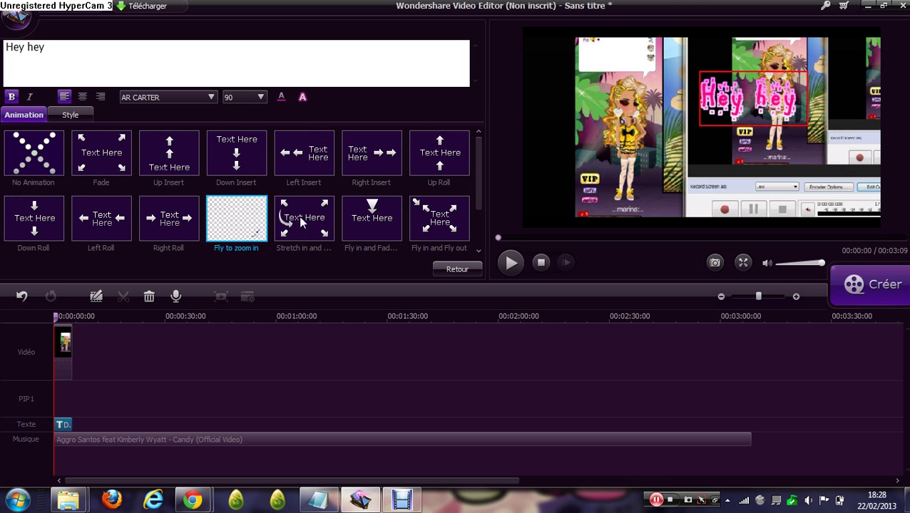
{"action": "left_click", "coordinate": [512, 263]}
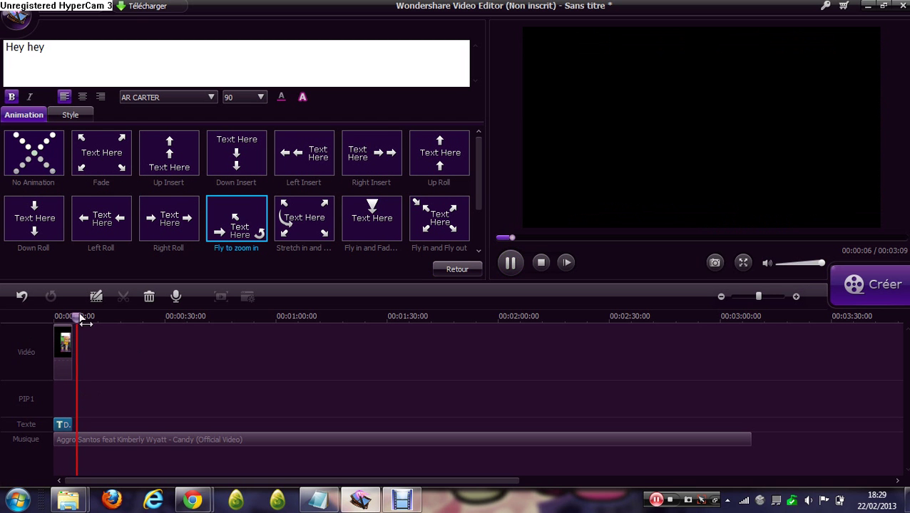
{"action": "left_click_drag", "start_coordinate": [80, 319], "coordinate": [55, 318]}
{"action": "left_click", "coordinate": [541, 262]}
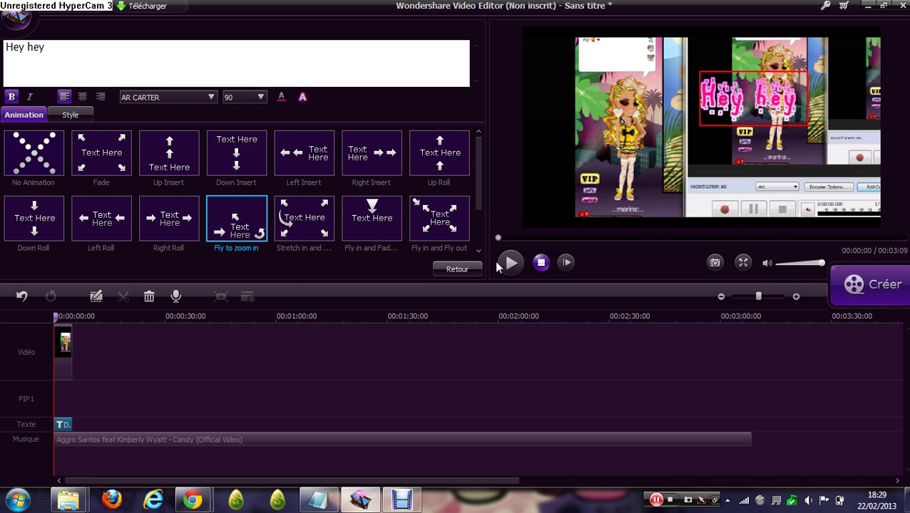
Switch to Notepad and replace the note's text with "Sa donne ça"
{"action": "left_click", "coordinate": [319, 500]}
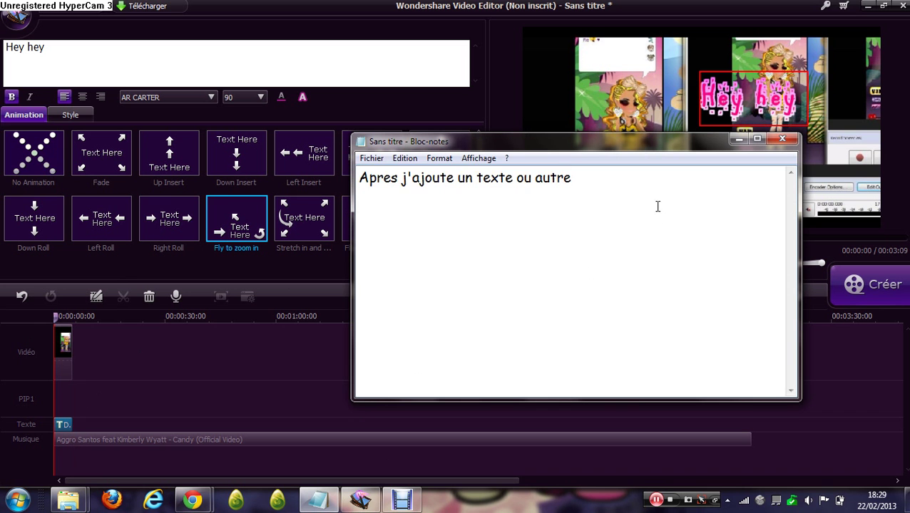
{"action": "key", "text": "ctrl+a"}
{"action": "type", "text": "D"}
{"action": "type", "text": "Sa donne sa"}
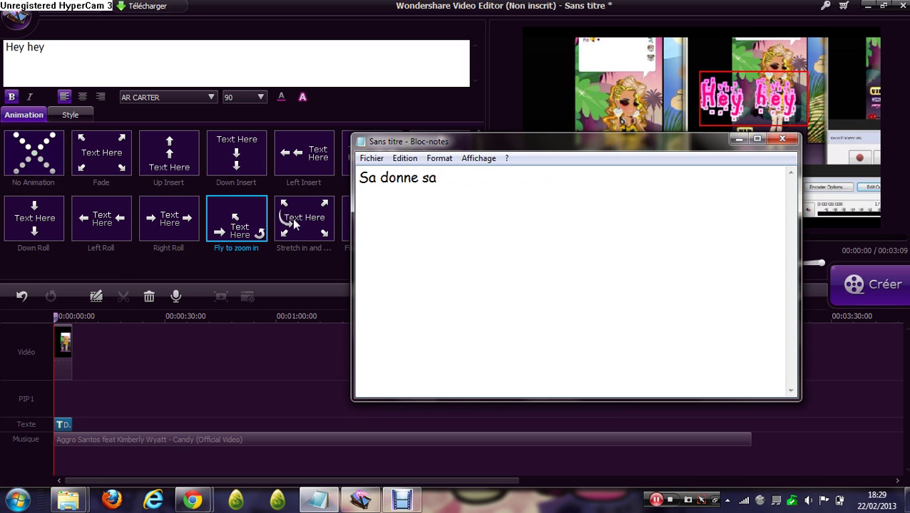
{"action": "key", "text": "BackSpace"}
{"action": "type", "text": "ça"}
Return to the video editor and set the image clip's contrast to 19, saturation to 3, brightness to 3 and hue to 18
{"action": "left_click", "coordinate": [229, 355]}
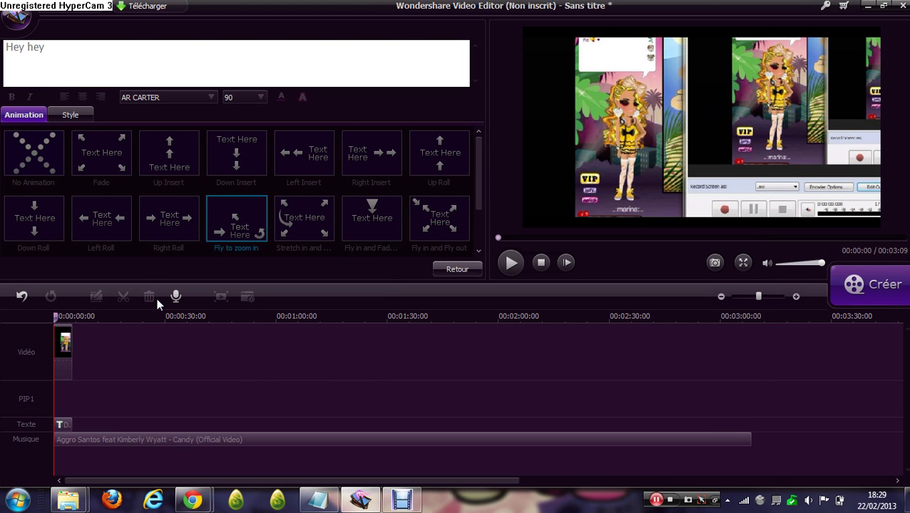
{"action": "left_click", "coordinate": [446, 274]}
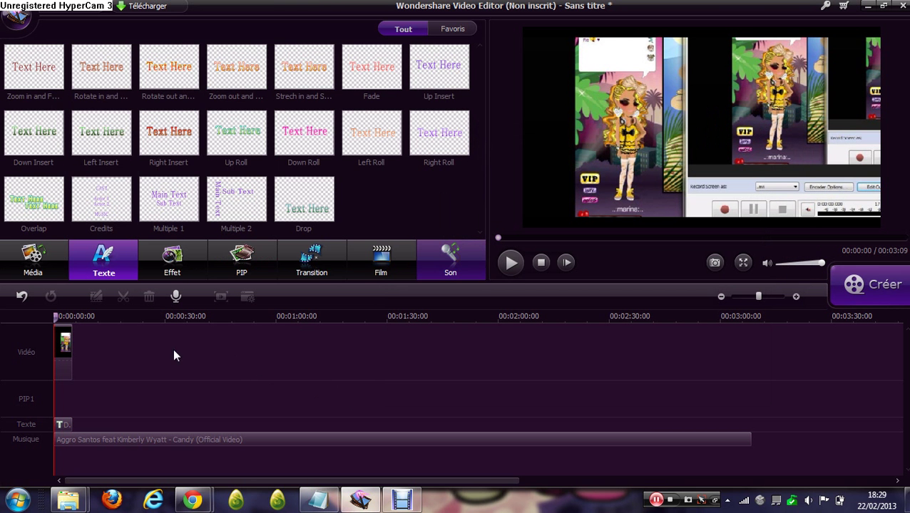
{"action": "left_click", "coordinate": [64, 341]}
{"action": "double_click", "coordinate": [64, 341]}
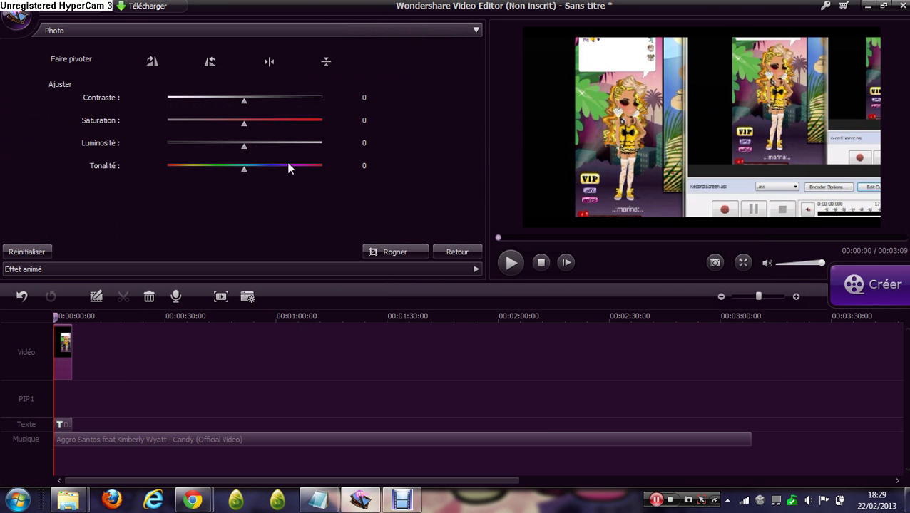
{"action": "left_click_drag", "start_coordinate": [247, 168], "coordinate": [269, 124]}
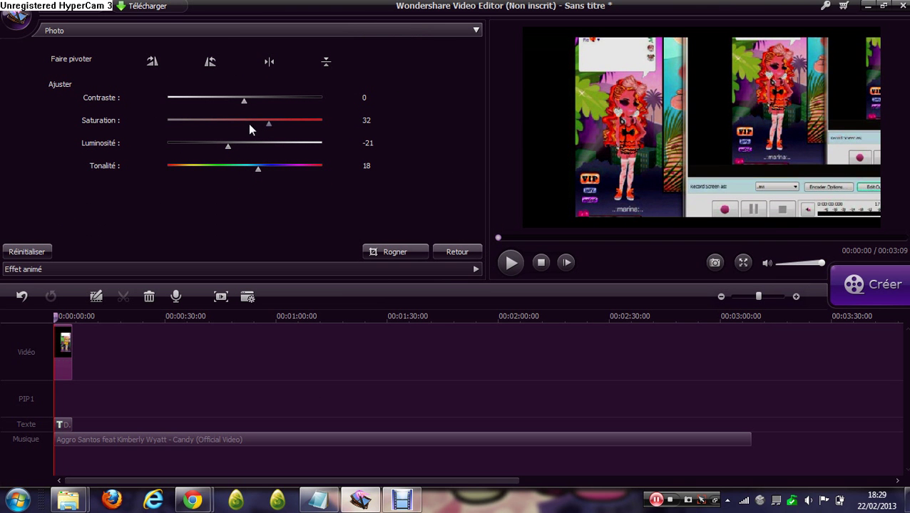
{"action": "left_click", "coordinate": [249, 125]}
{"action": "left_click", "coordinate": [246, 151]}
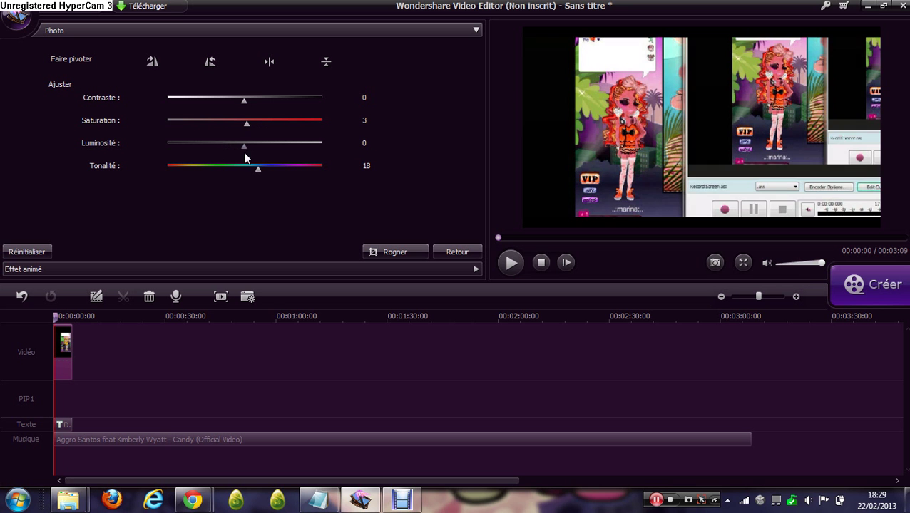
{"action": "left_click_drag", "start_coordinate": [245, 104], "coordinate": [259, 104]}
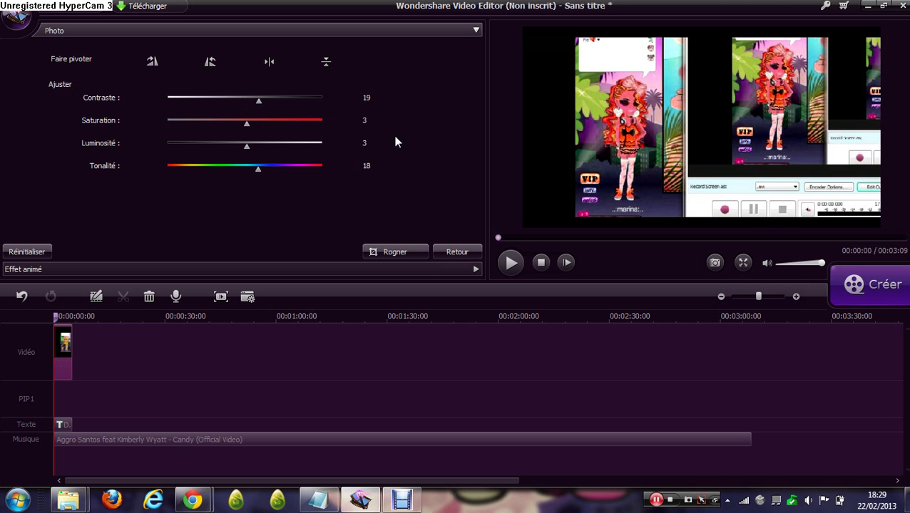
Apply the second-row "Move to upper..." motion effect to the image clip, preview the result and leave the clip editor
{"action": "left_click", "coordinate": [427, 270]}
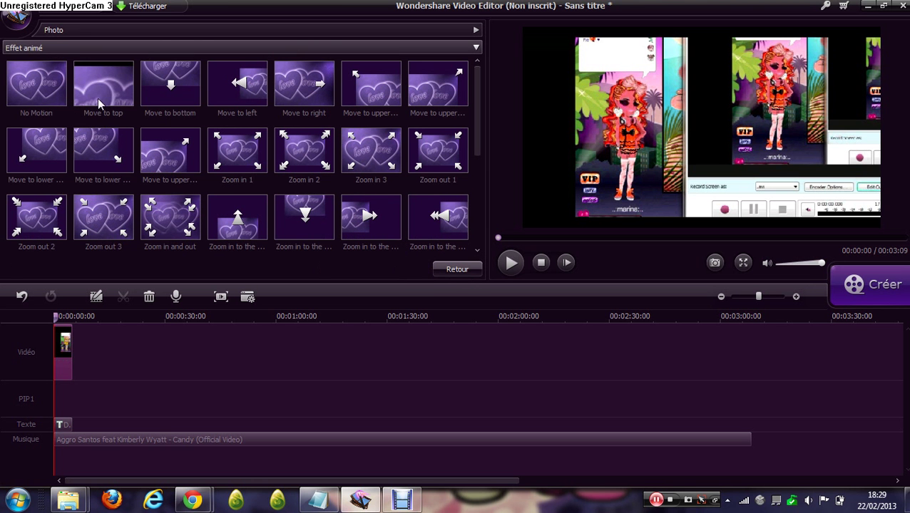
{"action": "left_click", "coordinate": [180, 165]}
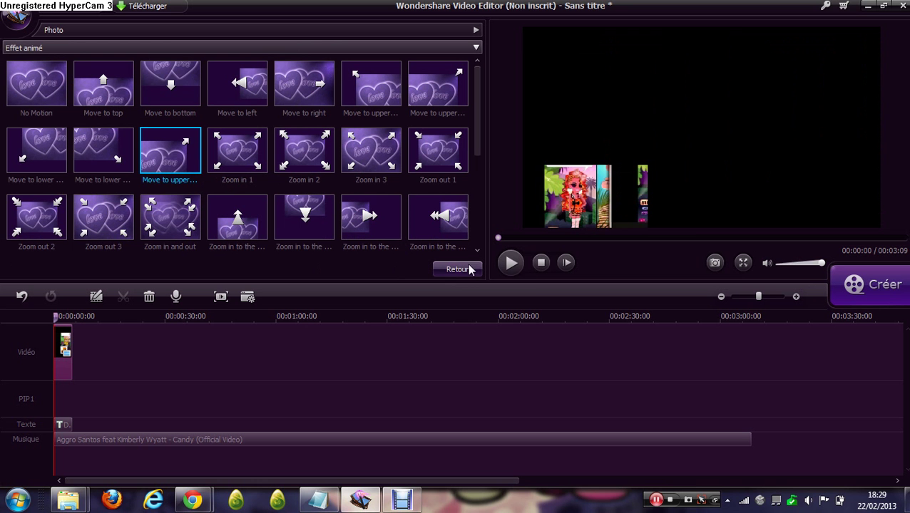
{"action": "left_click", "coordinate": [512, 264]}
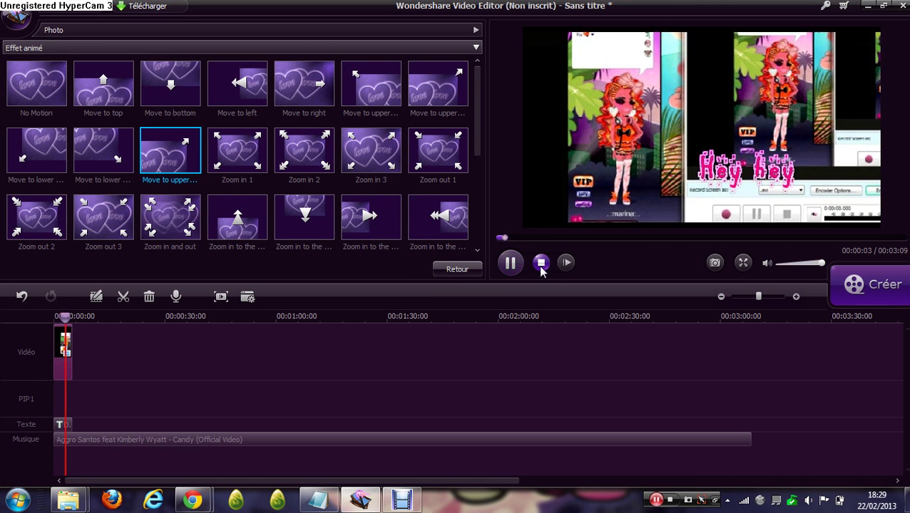
{"action": "left_click", "coordinate": [540, 264]}
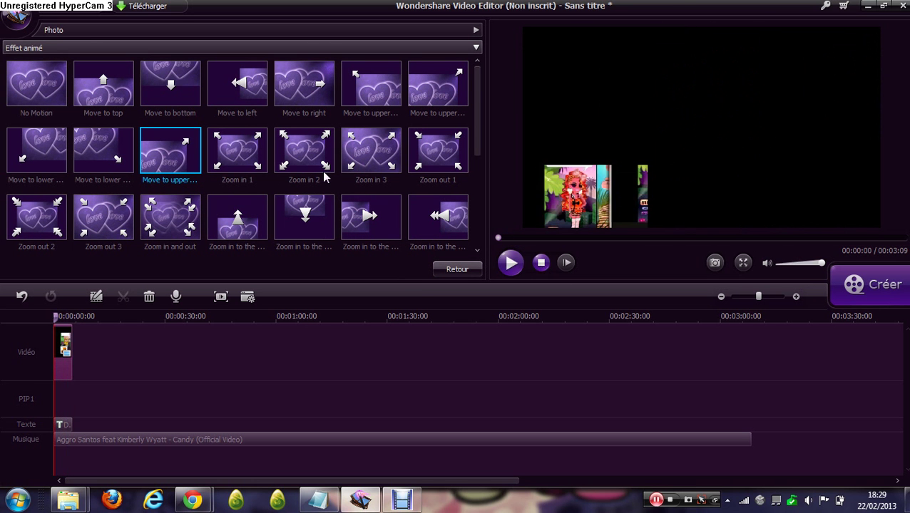
{"action": "left_click", "coordinate": [457, 270]}
Add the TVWall effect at the start of the timeline, below the image clip, and preview the montage
{"action": "left_click", "coordinate": [168, 262]}
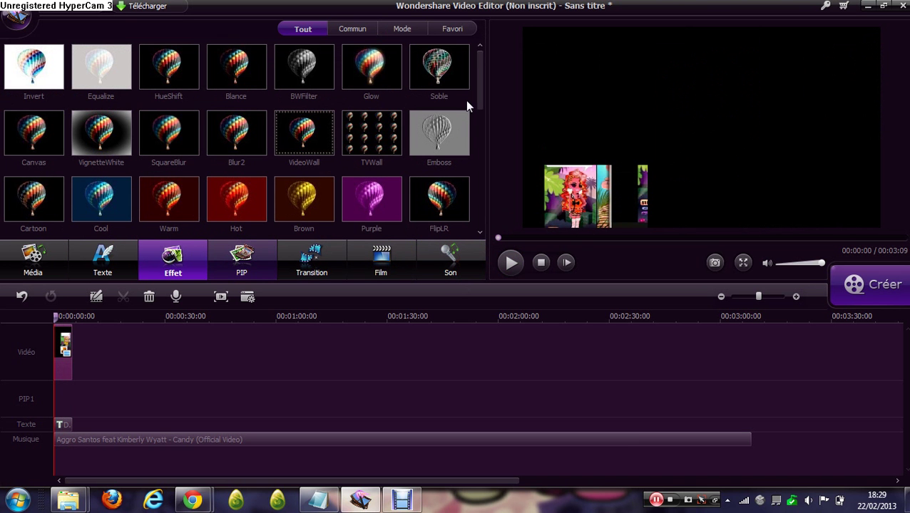
{"action": "left_click", "coordinate": [382, 139]}
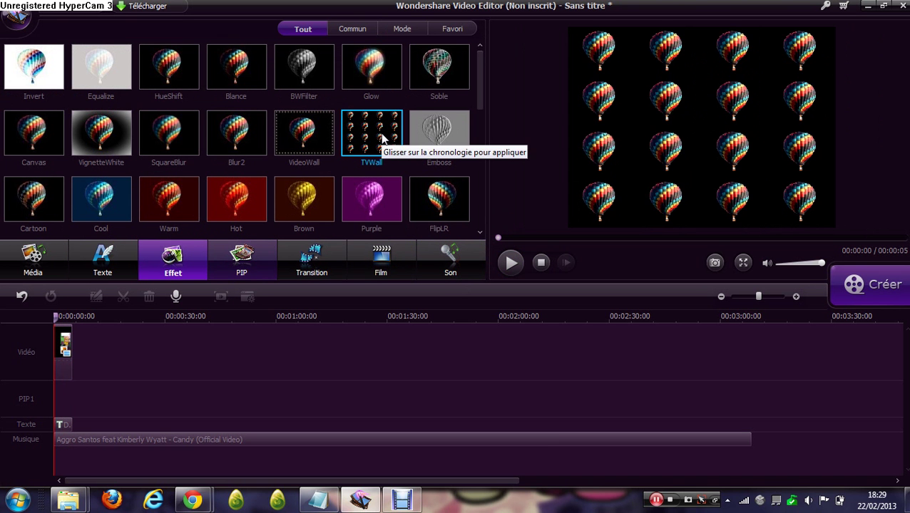
{"action": "left_click_drag", "start_coordinate": [382, 139], "coordinate": [59, 376]}
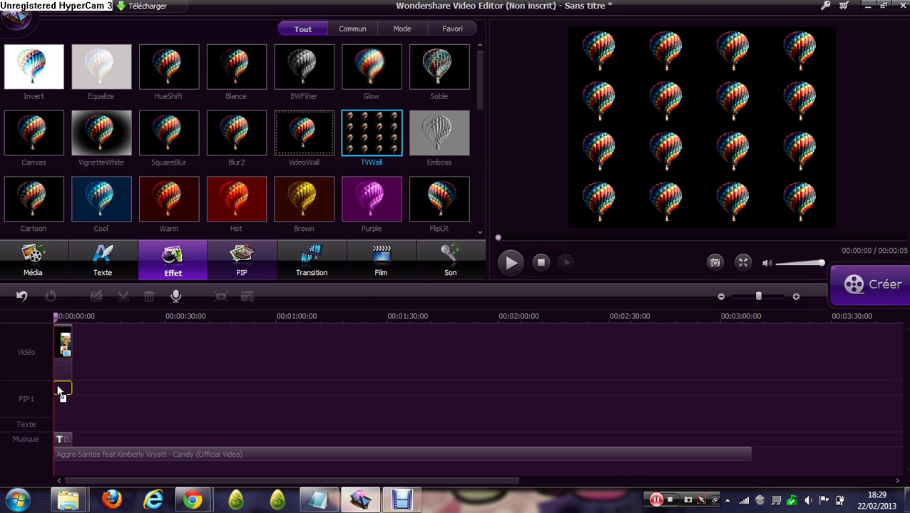
{"action": "left_click", "coordinate": [511, 263]}
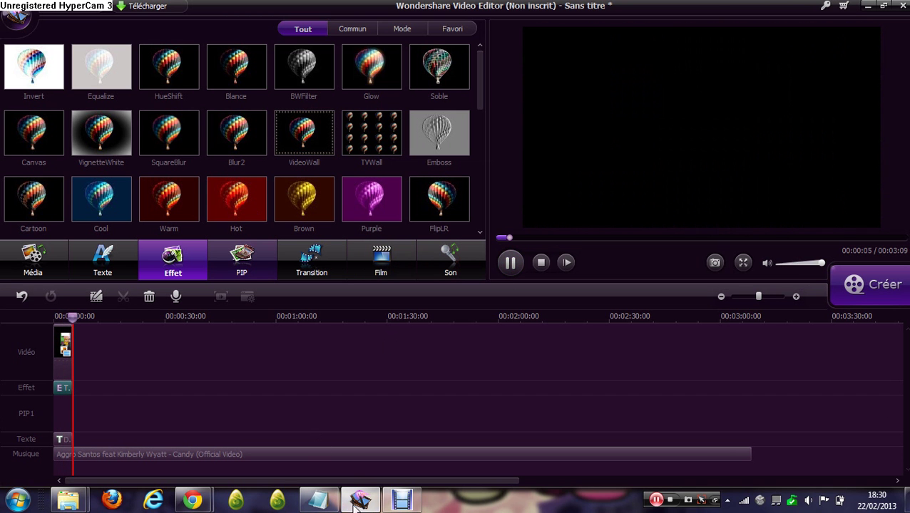
{"action": "left_click", "coordinate": [539, 263]}
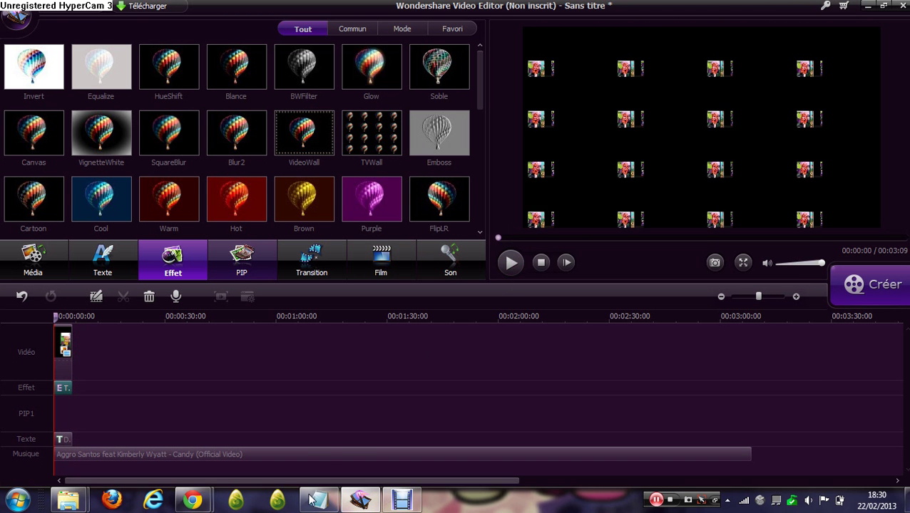
Switch to Notepad and replace the note's text with "Voilà vous avez le debut!"
{"action": "left_click", "coordinate": [318, 499]}
{"action": "left_click_drag", "start_coordinate": [515, 237], "coordinate": [169, 241]}
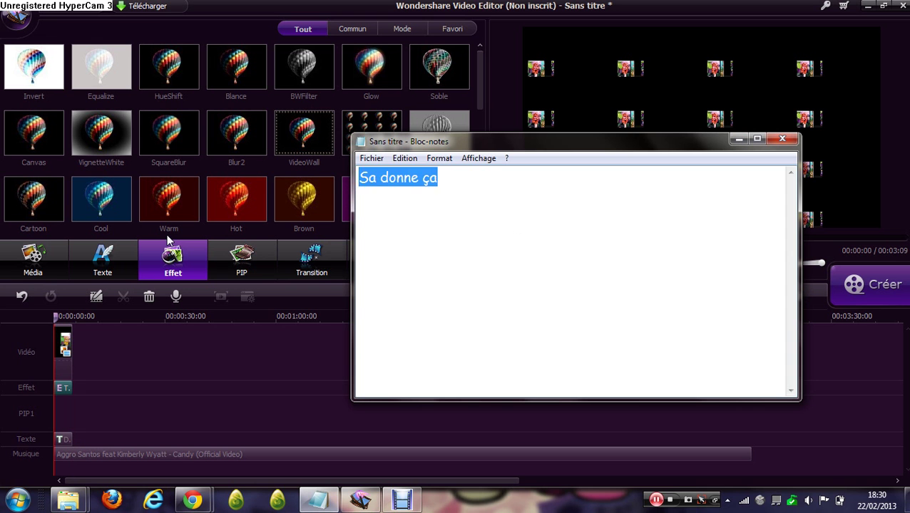
{"action": "type", "text": "Voilà "}
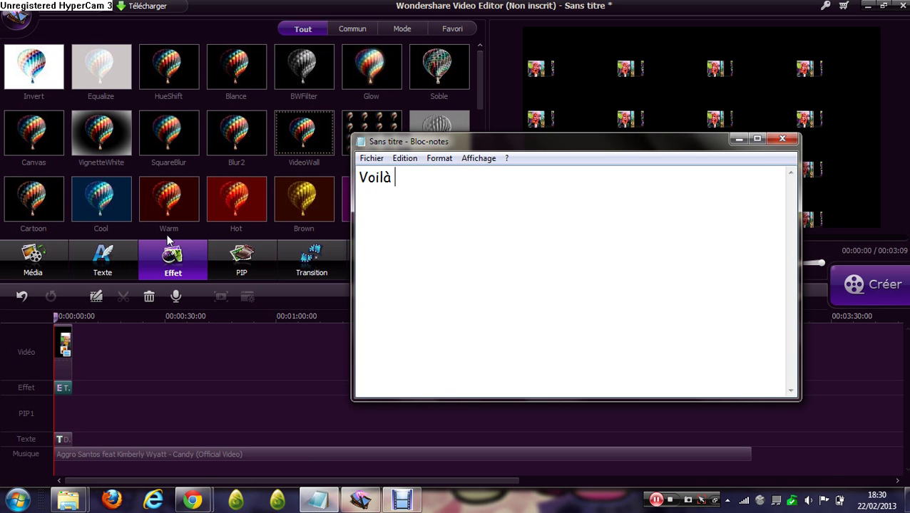
{"action": "type", "text": "vous avez le debut!"}
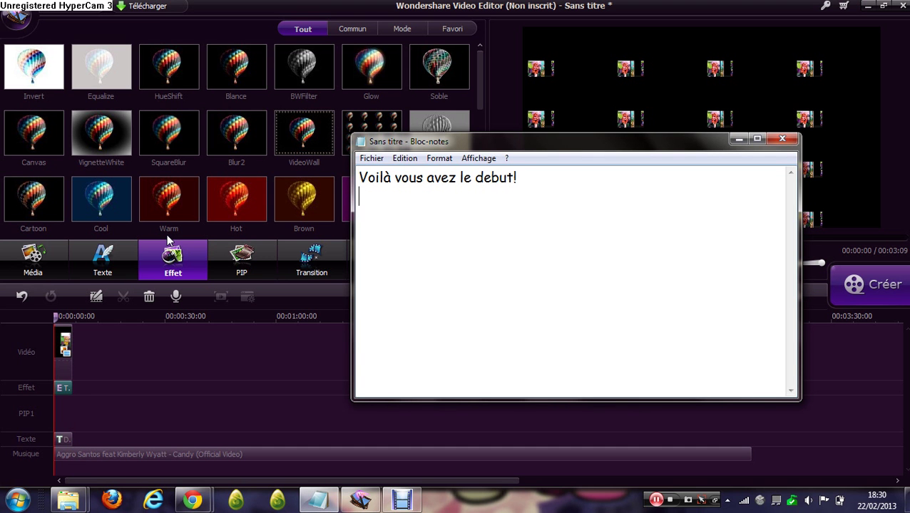
Continue the note on a new line with "Après il y a ceux qui veulent faire le plus de choses jolies et extraodinnaire ( avc ce log"
{"action": "type", "text": "ès il yy"}
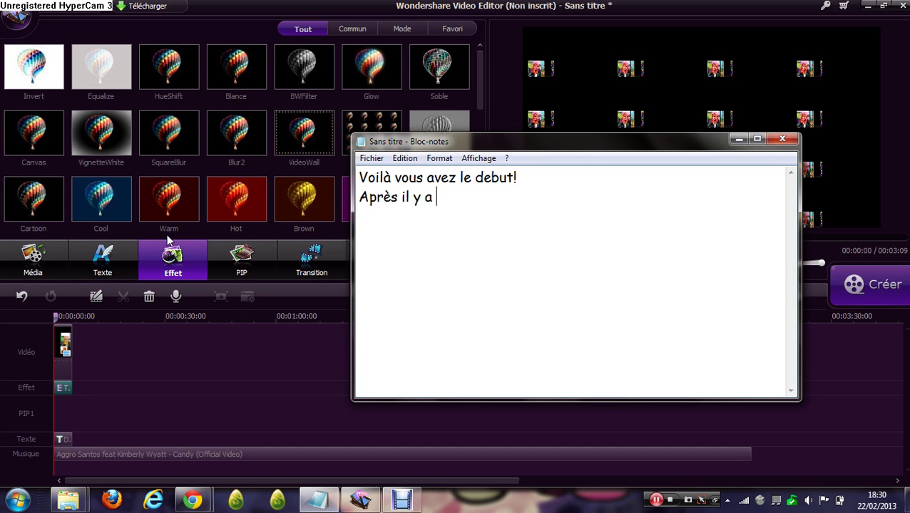
{"action": "type", "text": "a ceux qui "}
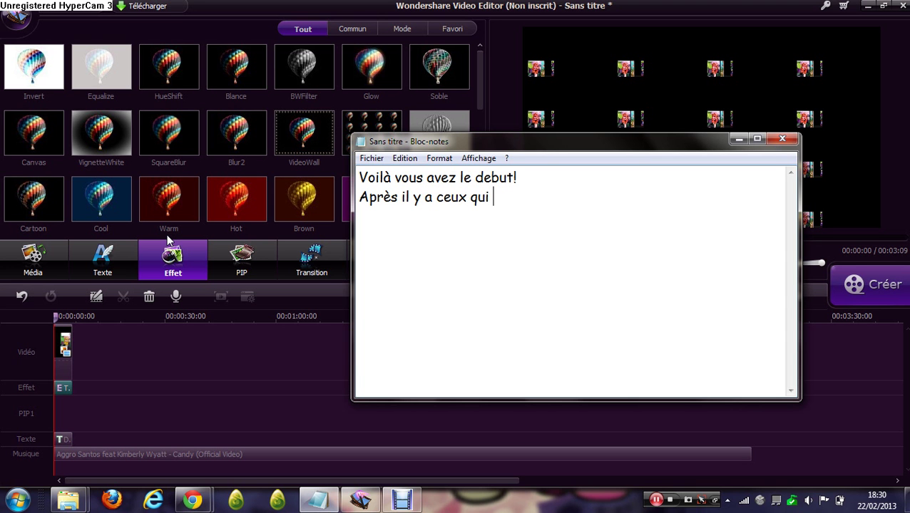
{"action": "type", "text": "veulent fa"}
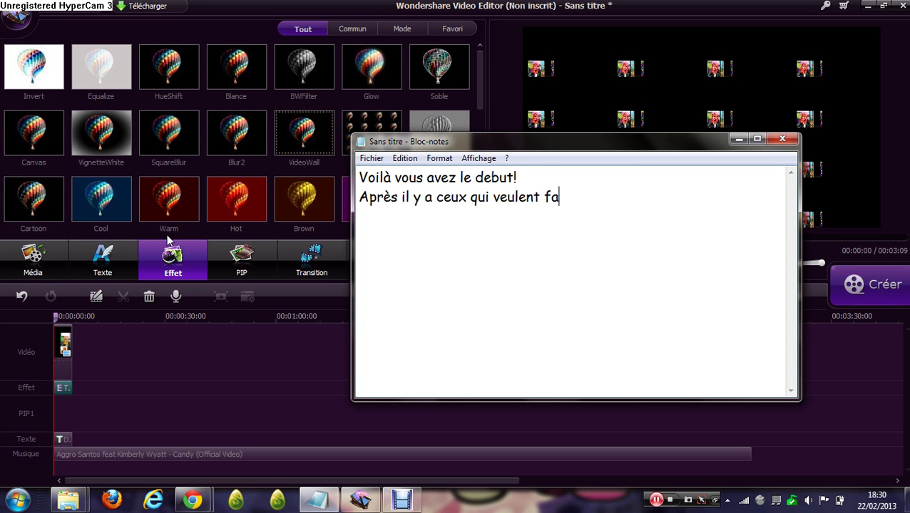
{"action": "type", "text": "ire le plus de"}
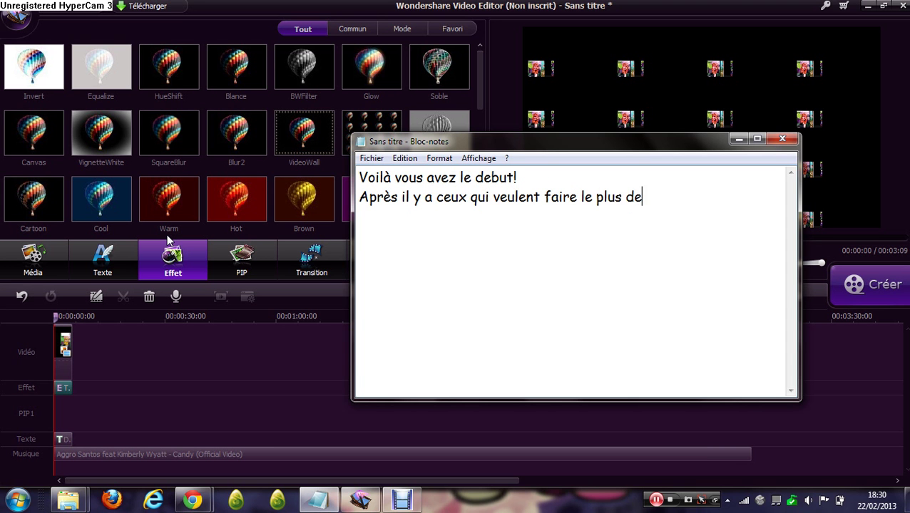
{"action": "type", "text": " choses jolies et e"}
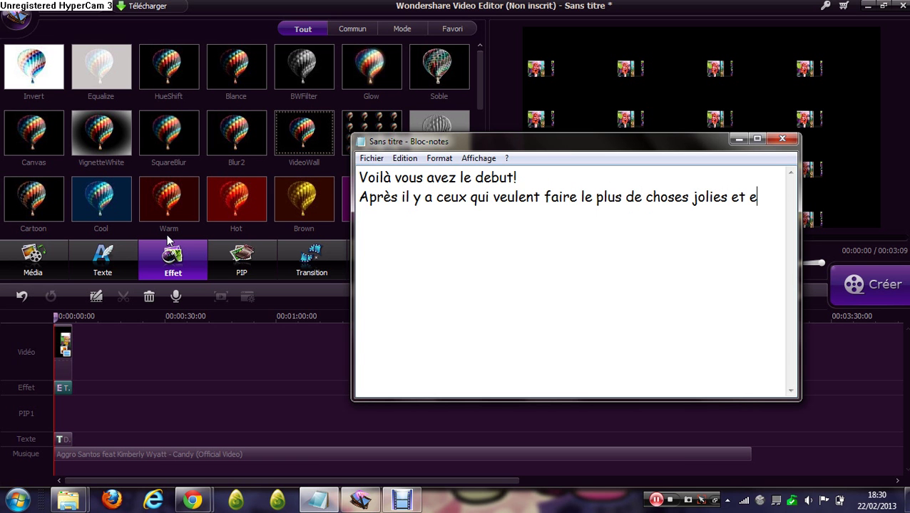
{"action": "type", "text": "xtraodin"}
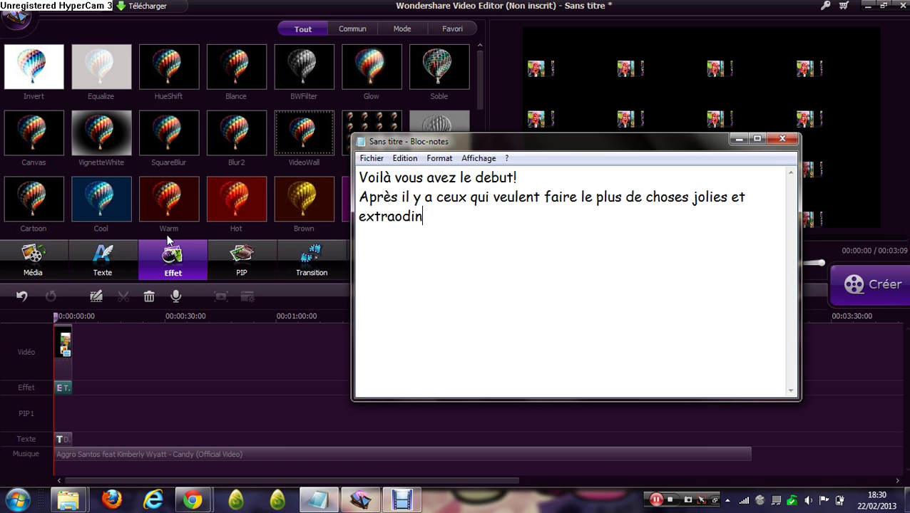
{"action": "type", "text": "naire ( avc ce log"}
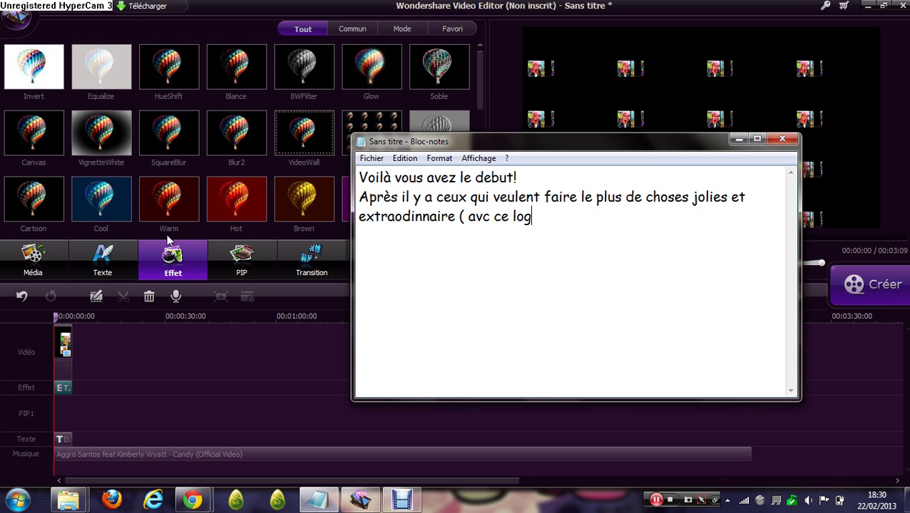
Complete the note's parenthesis to read "( avc ce logiciel là je ne peux pas vous faire de demo extraordinaaires ^^)"
{"action": "type", "text": "iciel l"}
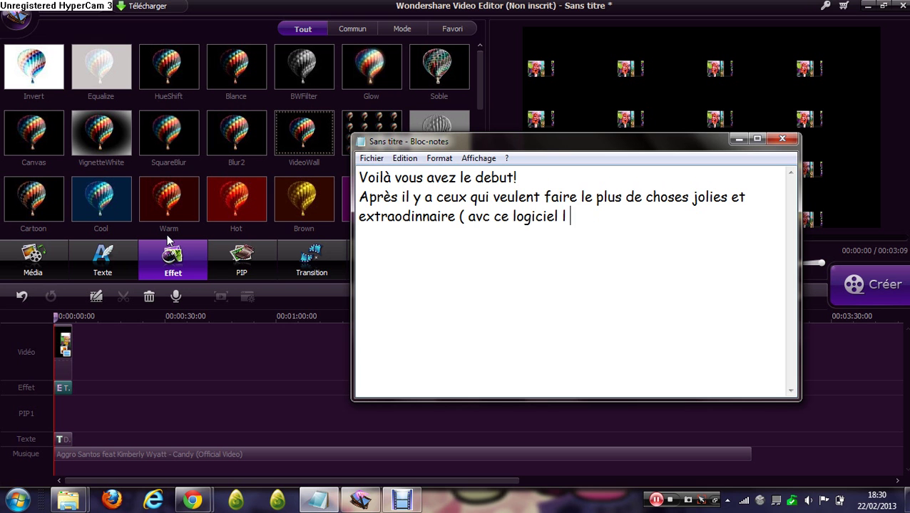
{"action": "type", "text": "à je ne pe"}
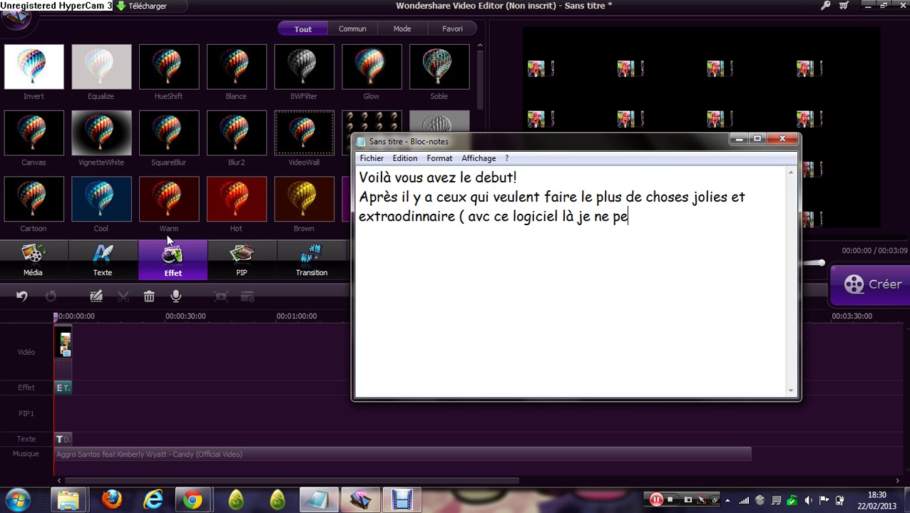
{"action": "type", "text": "ux pas vous faire"}
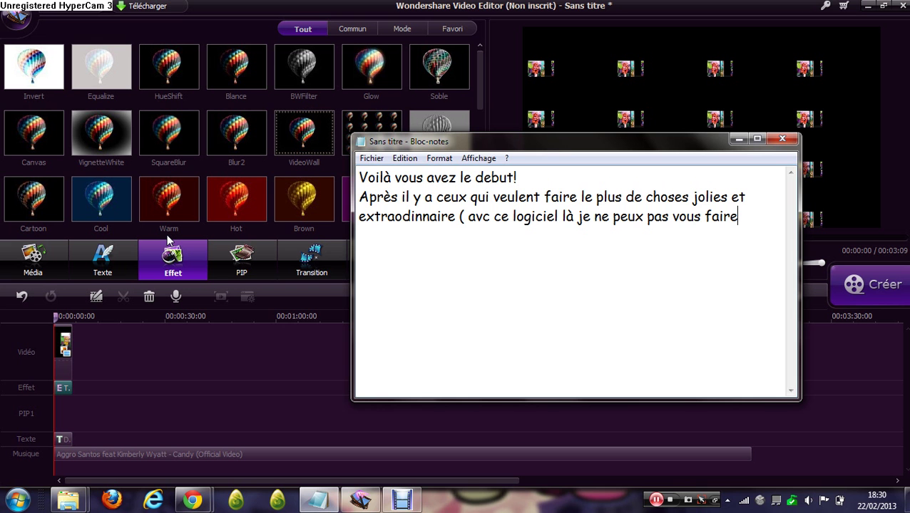
{"action": "type", "text": " de de"}
{"action": "type", "text": "mo"}
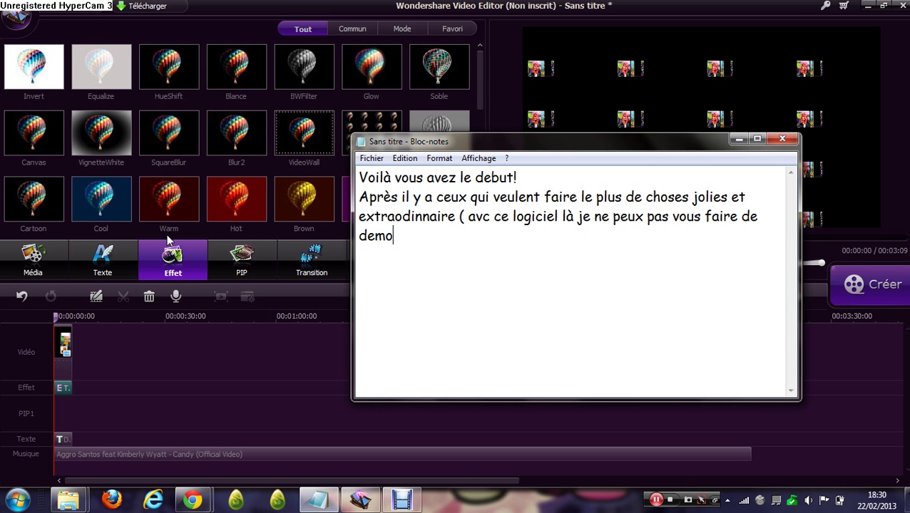
{"action": "type", "text": " extrad"}
{"action": "key", "text": "BackSpace"}
{"action": "type", "text": "ordinaa"}
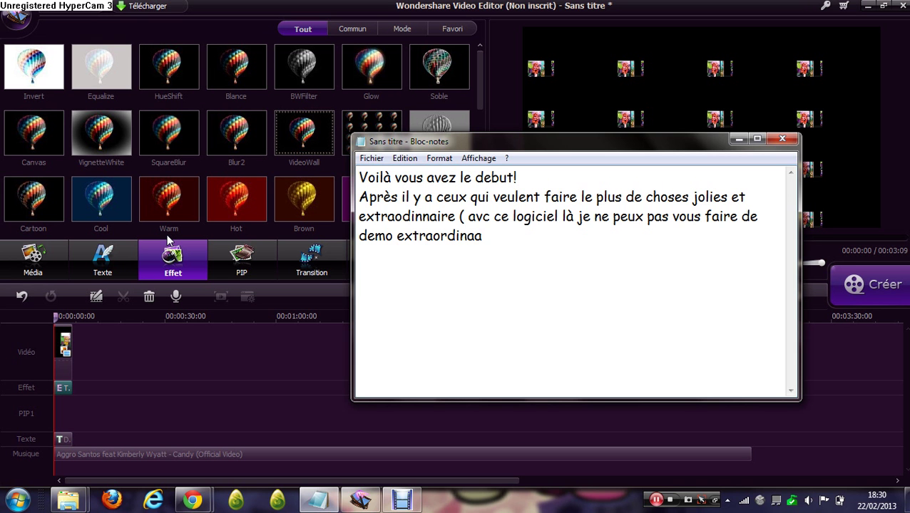
{"action": "type", "text": "ires ^^)"}
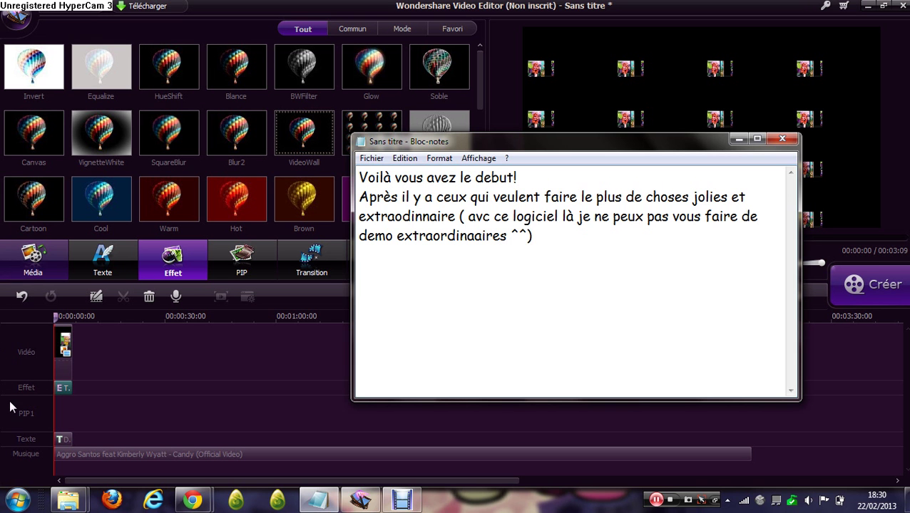
Return to the video editor and add the Floating Arrow transition to the image clip on the video track
{"action": "left_click", "coordinate": [226, 366]}
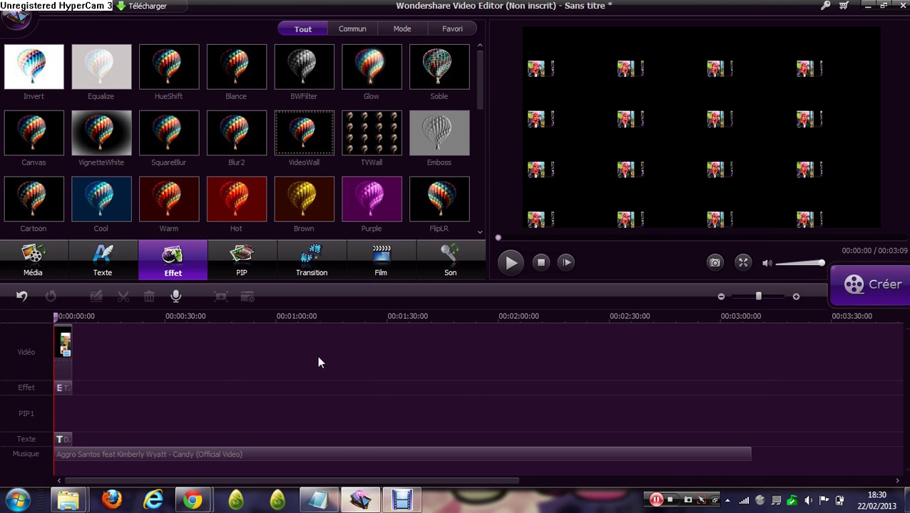
{"action": "left_click", "coordinate": [308, 269]}
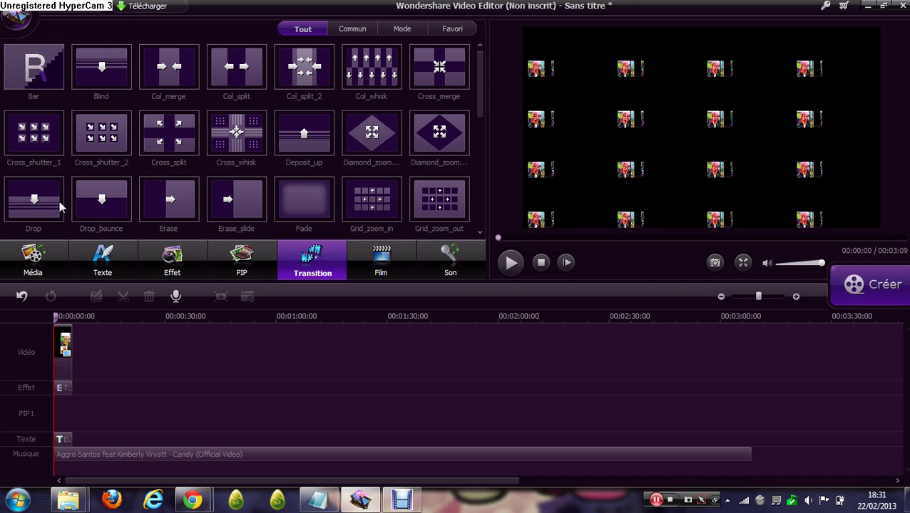
{"action": "left_click_drag", "start_coordinate": [479, 109], "coordinate": [272, 174]}
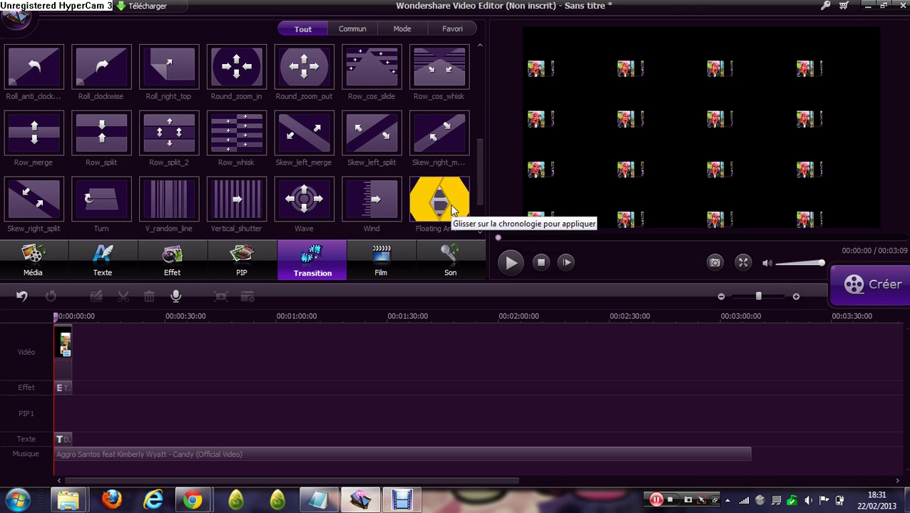
{"action": "left_click_drag", "start_coordinate": [419, 182], "coordinate": [65, 376]}
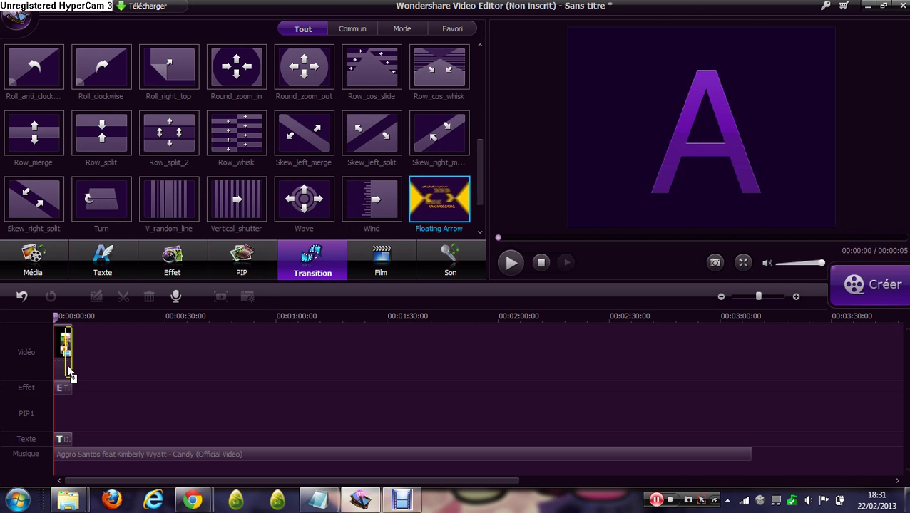
Set the Floating Arrow transition's duration to 00:00:00.10, apply it to all transitions and leave the transition settings
{"action": "double_click", "coordinate": [66, 349]}
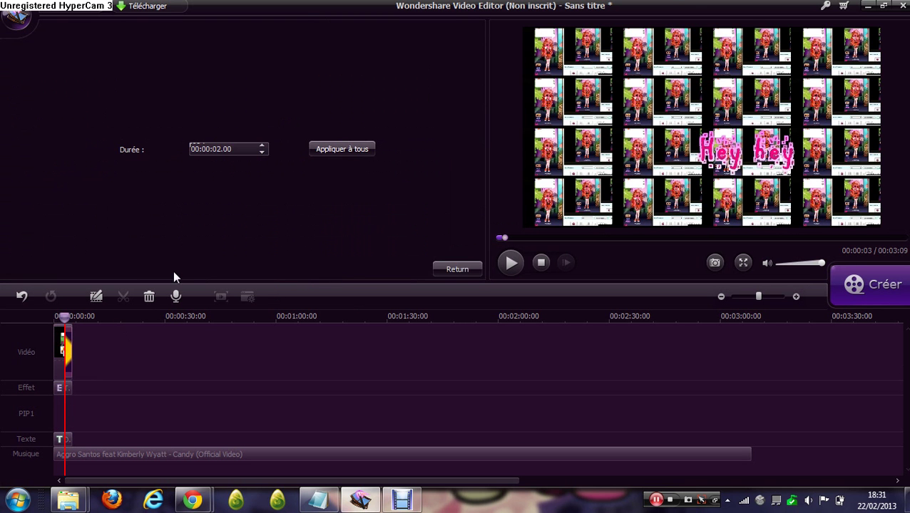
{"action": "left_click", "coordinate": [188, 149]}
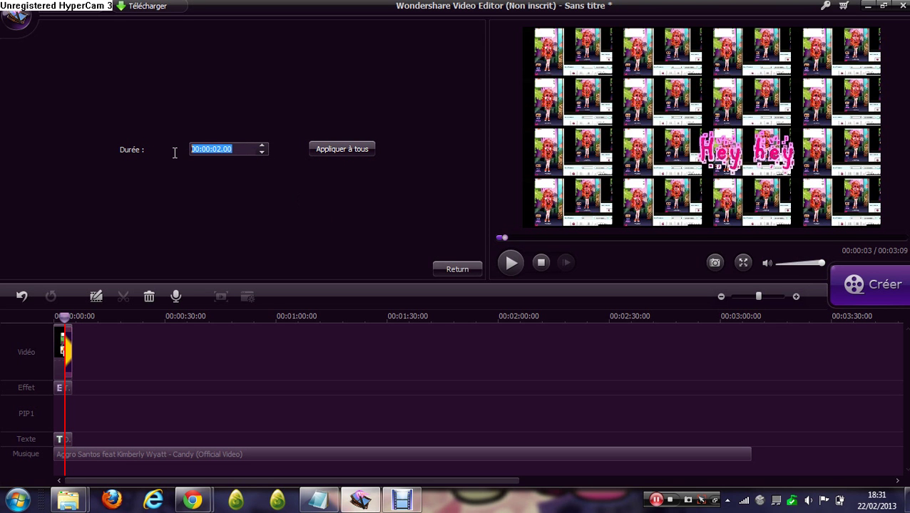
{"action": "left_click", "coordinate": [219, 149]}
{"action": "type", "text": "4"}
{"action": "left_click", "coordinate": [235, 148]}
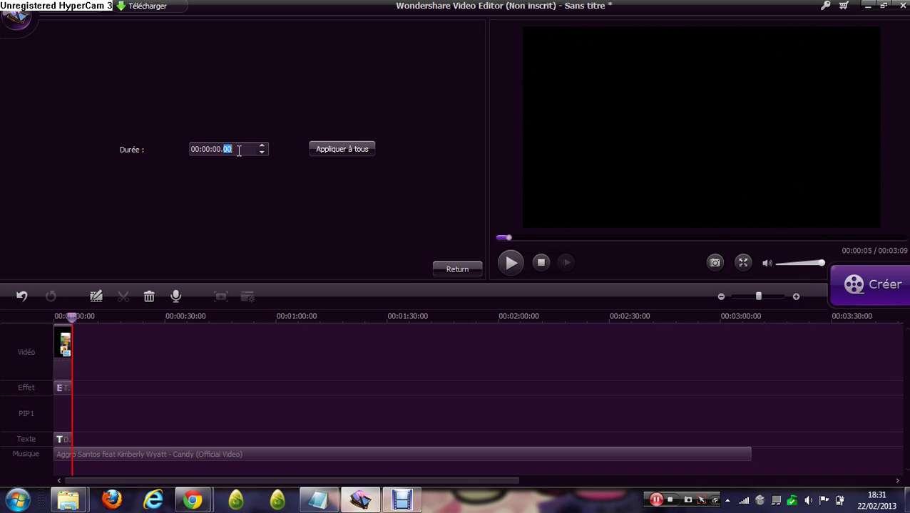
{"action": "type", "text": "10"}
{"action": "left_click", "coordinate": [339, 149]}
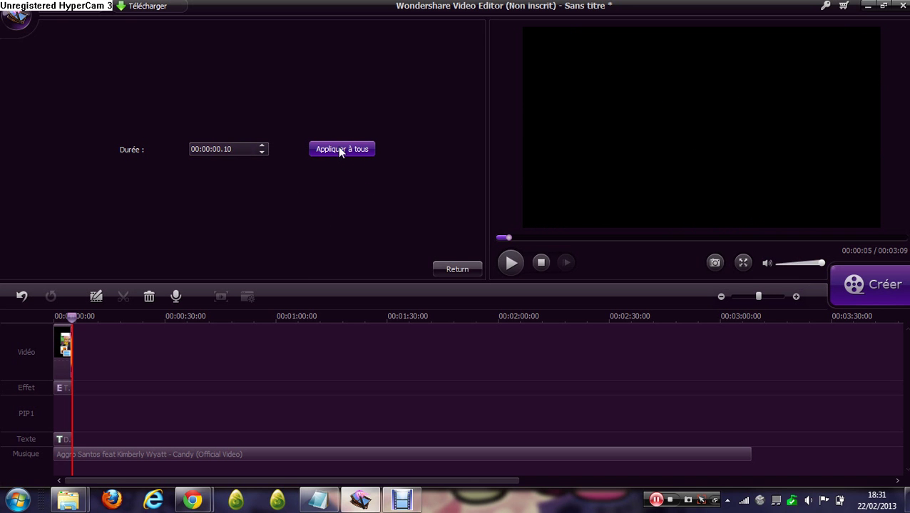
{"action": "left_click", "coordinate": [455, 271]}
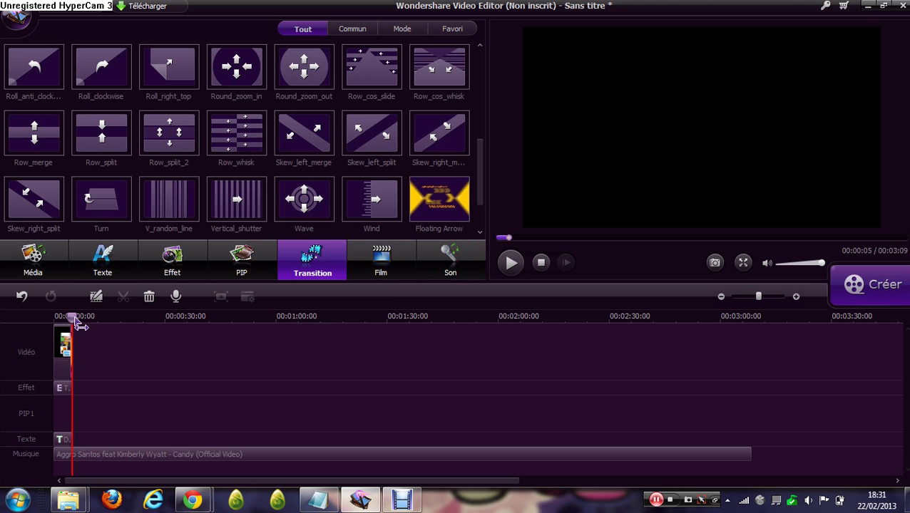
Preview the montage from the start of the timeline through the end transition and stop the playback
{"action": "left_click", "coordinate": [41, 317]}
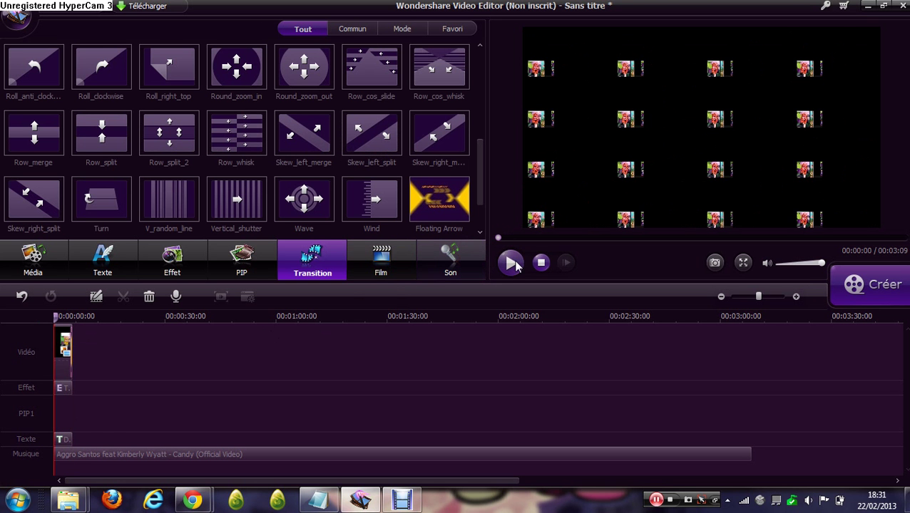
{"action": "left_click", "coordinate": [511, 263]}
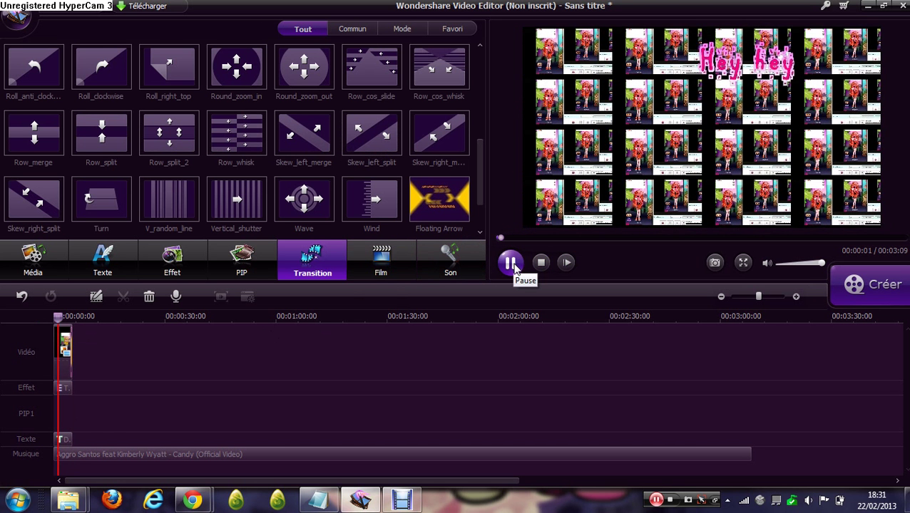
{"action": "left_click", "coordinate": [511, 263]}
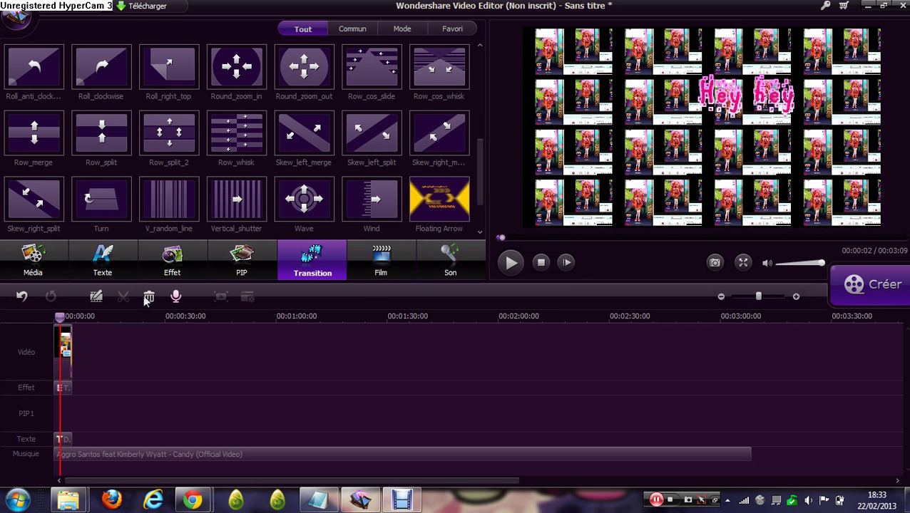
{"action": "left_click", "coordinate": [509, 263]}
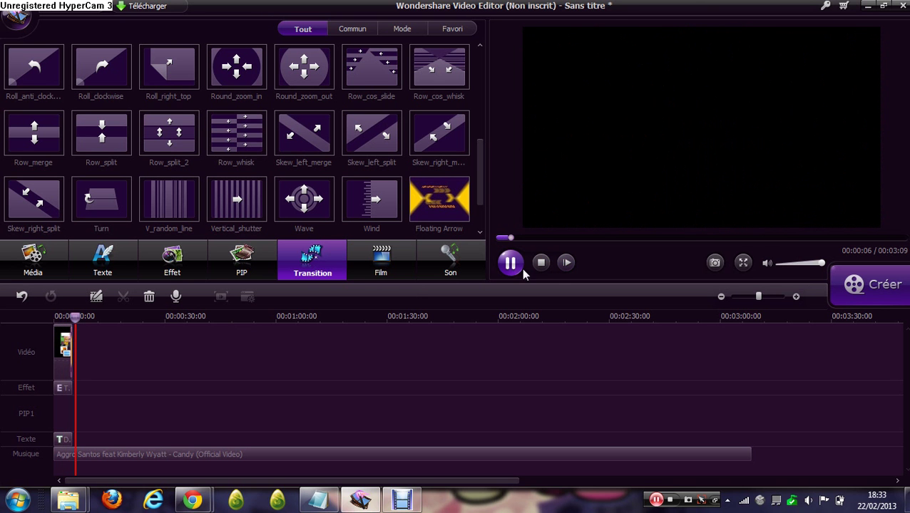
{"action": "left_click", "coordinate": [541, 262]}
Switch to Notepad and replace the note's text with "Bon je vais vous montrer comment faire"
{"action": "left_click", "coordinate": [314, 499]}
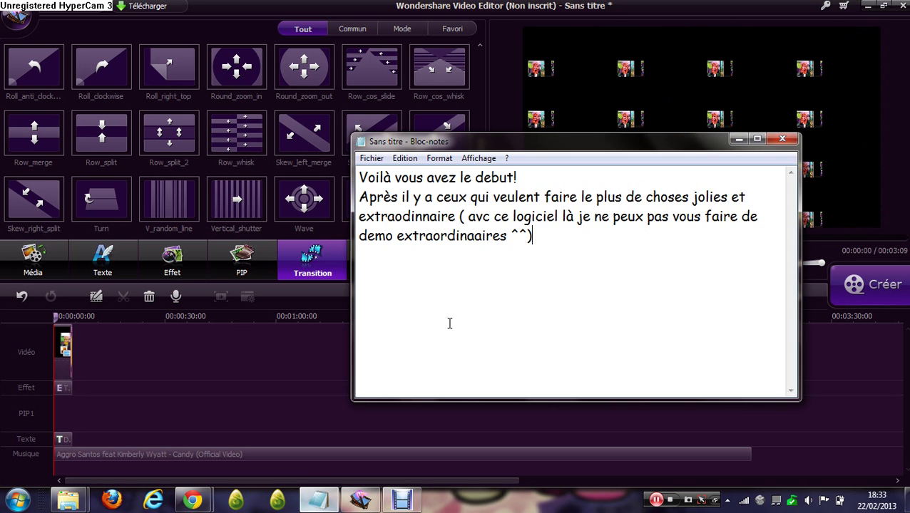
{"action": "key", "text": "ctrl+a"}
{"action": "key", "text": "Delete"}
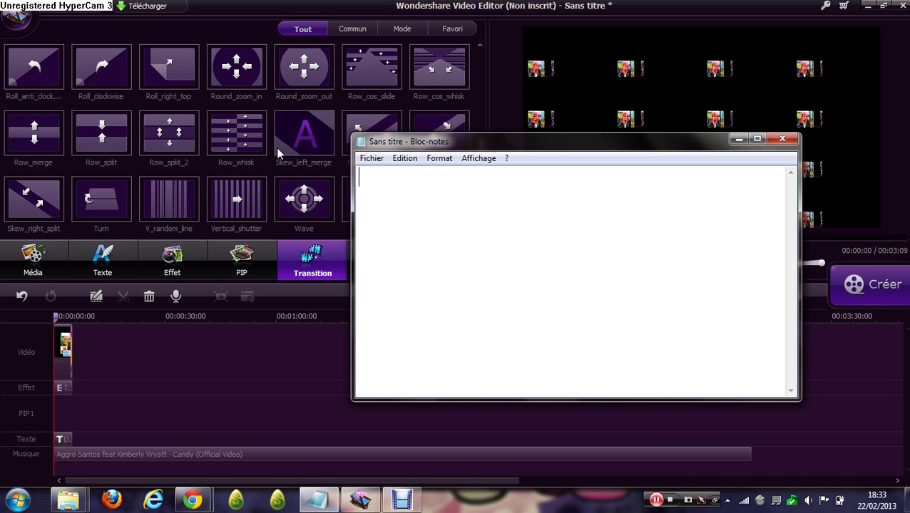
{"action": "type", "text": "Bon je v"}
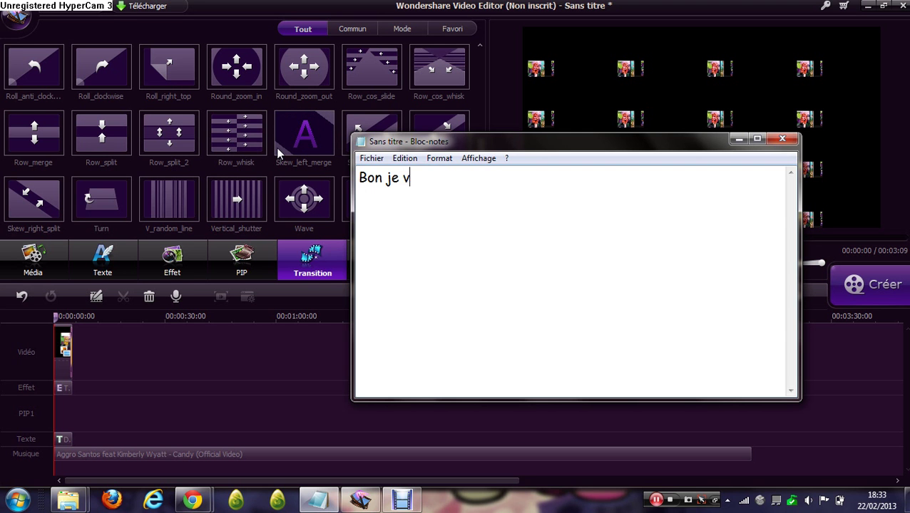
{"action": "type", "text": "ais vous mo"}
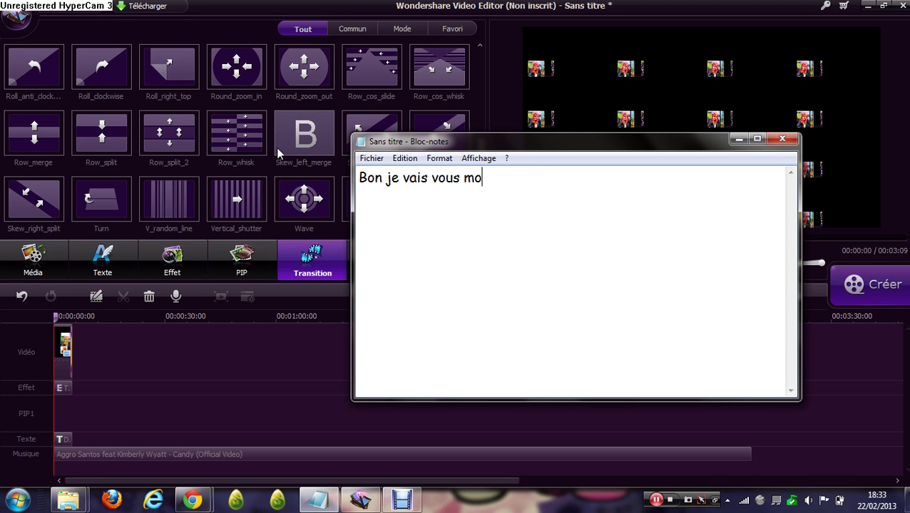
{"action": "type", "text": "ntrer comment faire "}
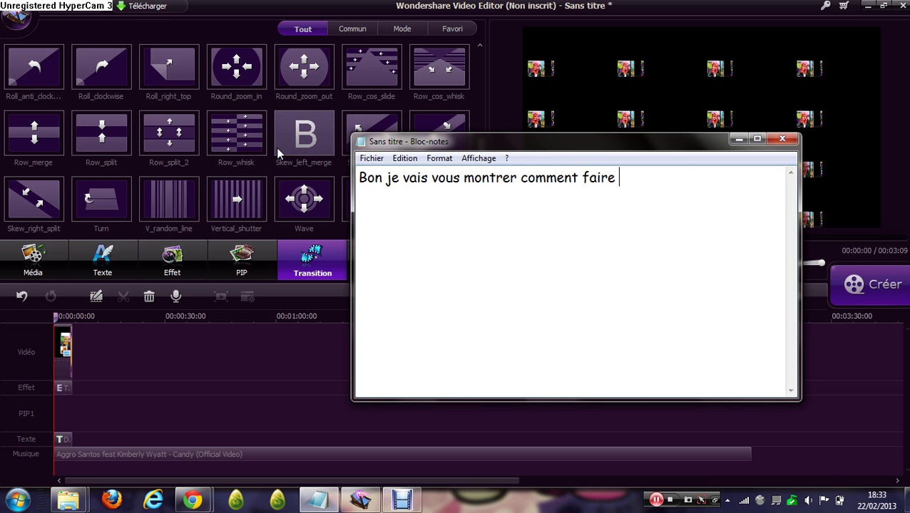
Continue the note with "des videos avec des films (je beug bcq sur msp donc sa sra pas trop sympa)"
{"action": "type", "text": "des videos avec fdes"}
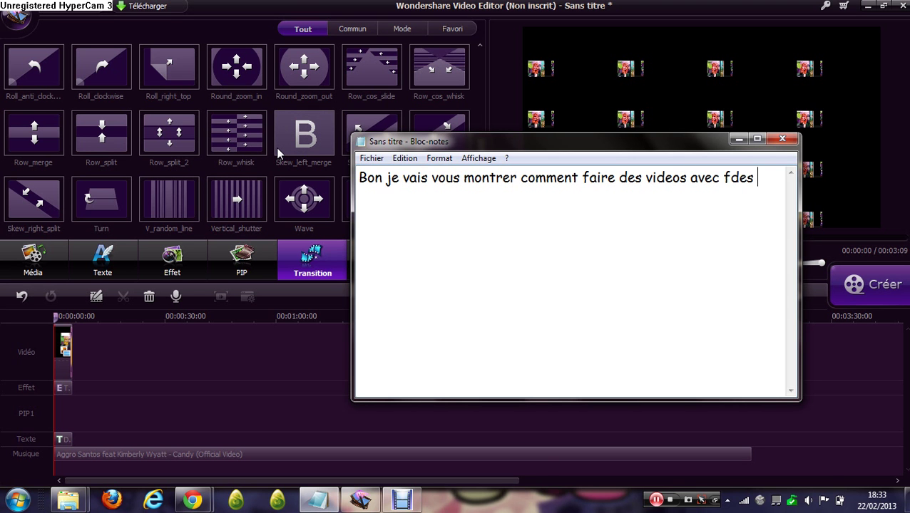
{"action": "key", "text": "BackSpace"}
{"action": "key", "text": "BackSpace"}
{"action": "key", "text": "BackSpace"}
{"action": "key", "text": "BackSpace"}
{"action": "type", "text": "des f"}
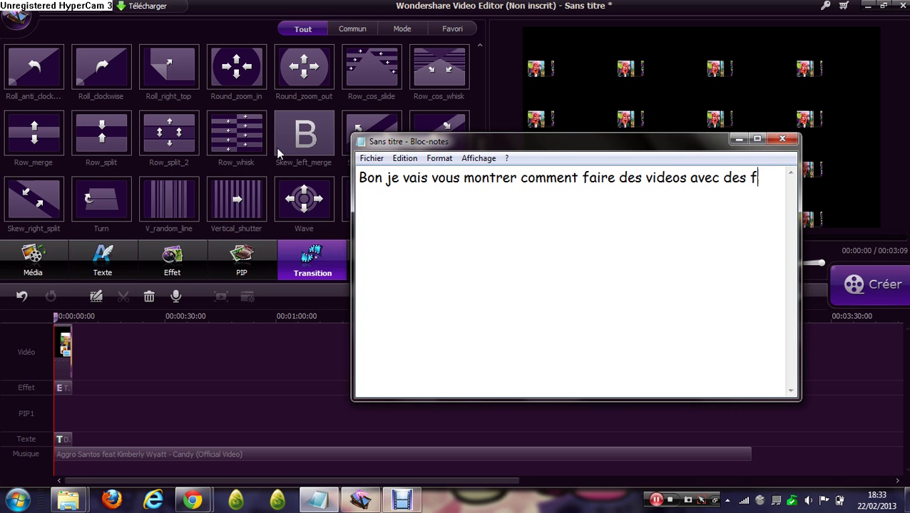
{"action": "type", "text": "ilms (je beug"}
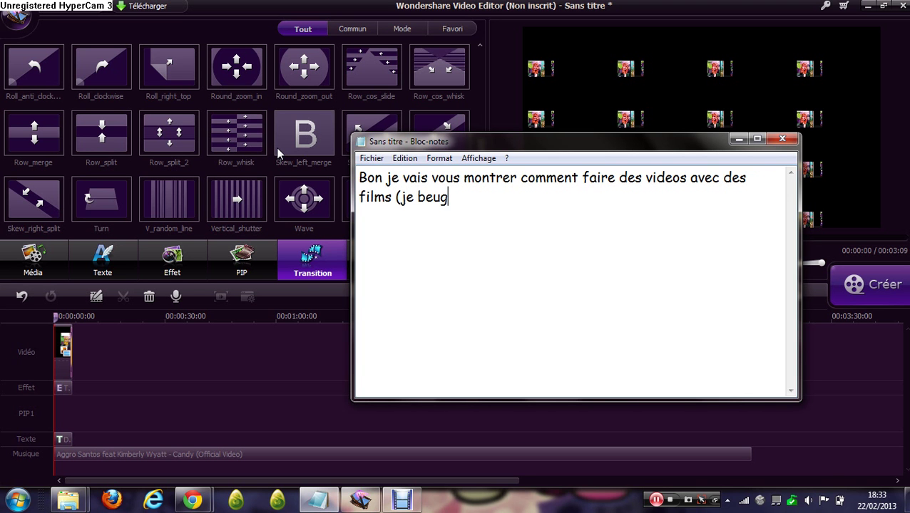
{"action": "key", "text": "BackSpace"}
{"action": "type", "text": "g bcq sur ms"}
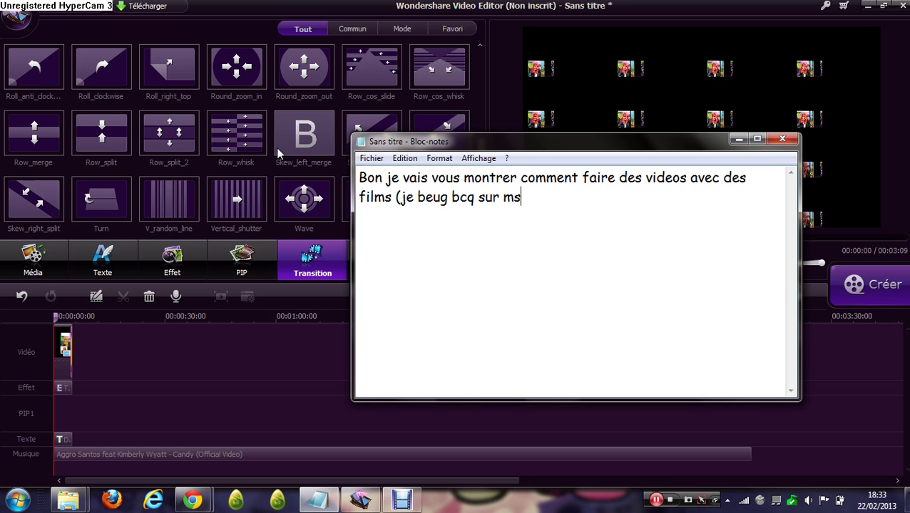
{"action": "type", "text": "p donc sa sra pas trop "}
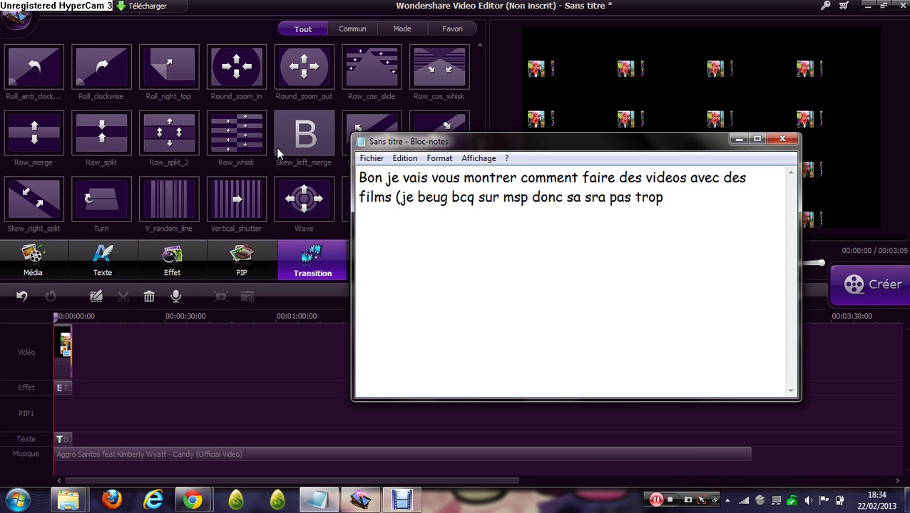
{"action": "type", "text": "sympa)"}
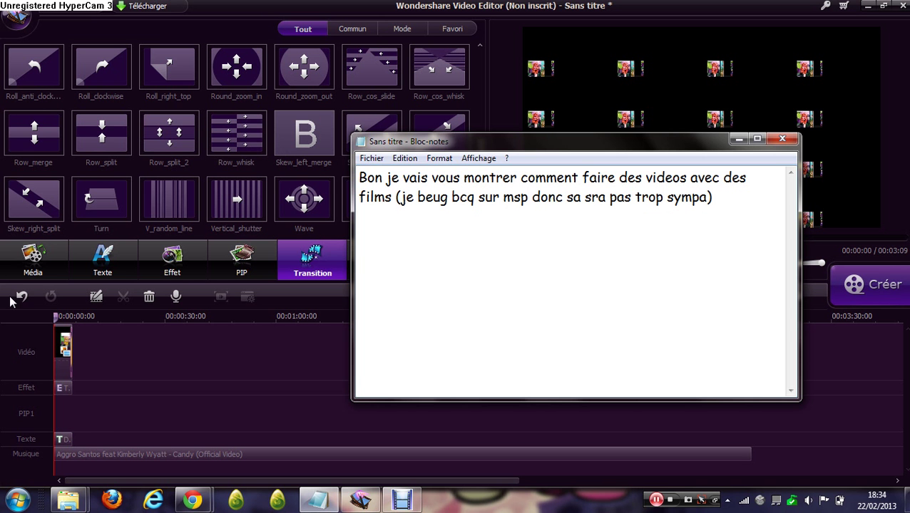
Switch to MovieStarPlanet in Chrome and open the Création area of the map
{"action": "left_click", "coordinate": [158, 464]}
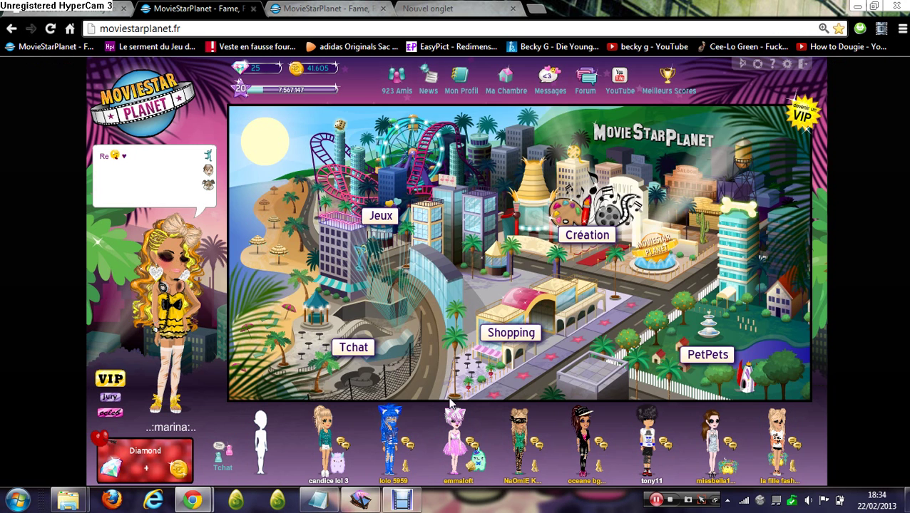
{"action": "left_click", "coordinate": [589, 228]}
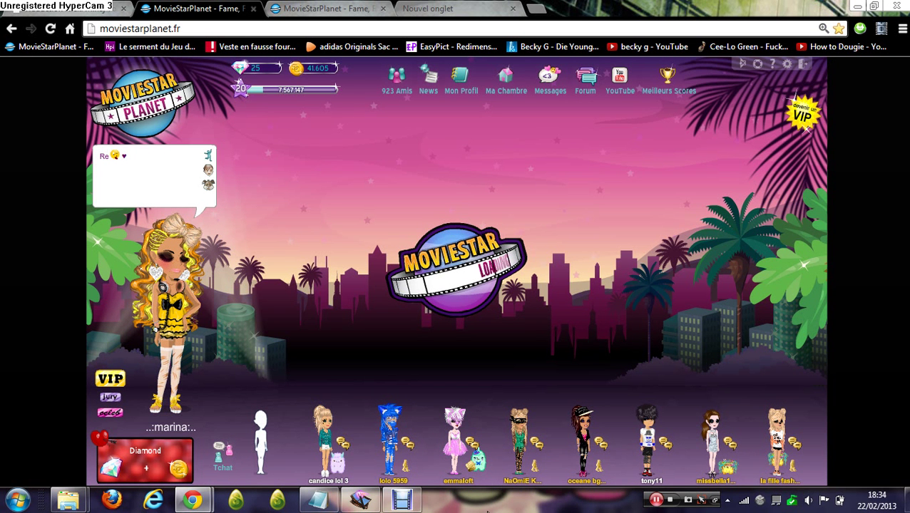
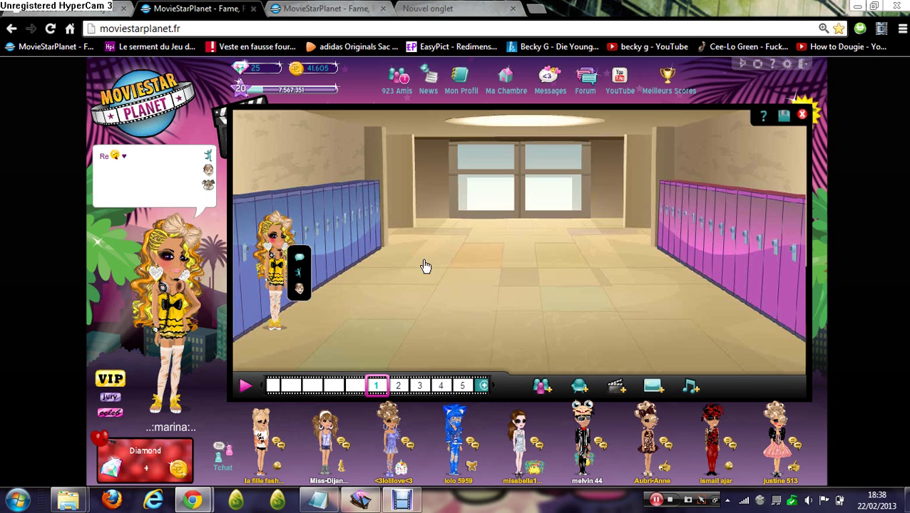
Move the movie star to the middle of the school hallway, add an oval speech bubble and try to open her animation choices
{"action": "left_click", "coordinate": [480, 244]}
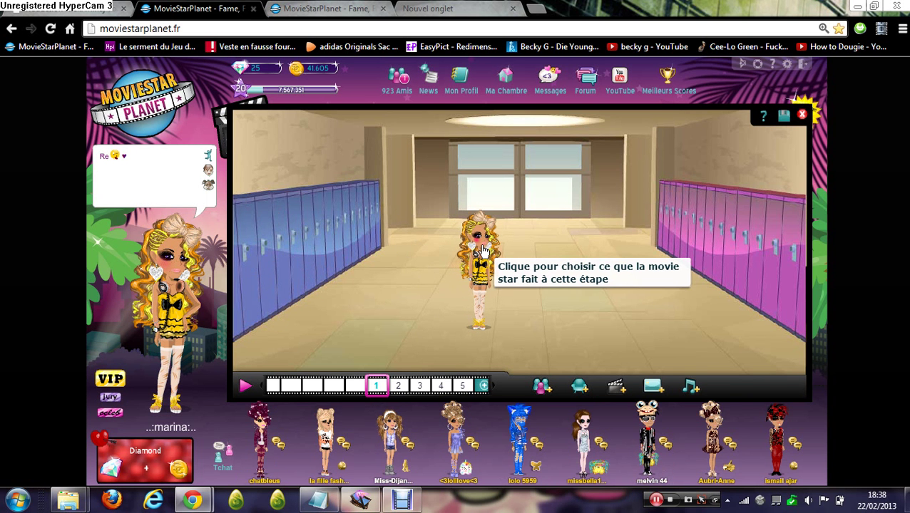
{"action": "mouse_move", "coordinate": [482, 250]}
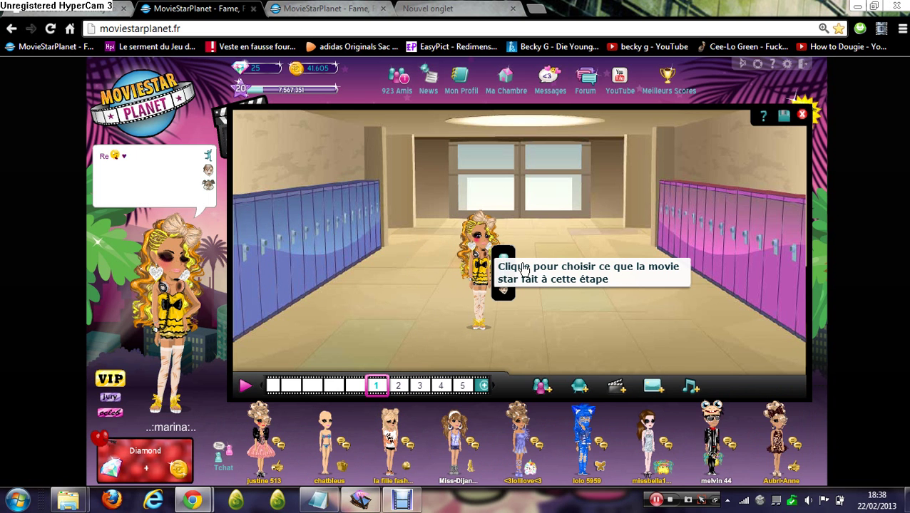
{"action": "left_click", "coordinate": [504, 262]}
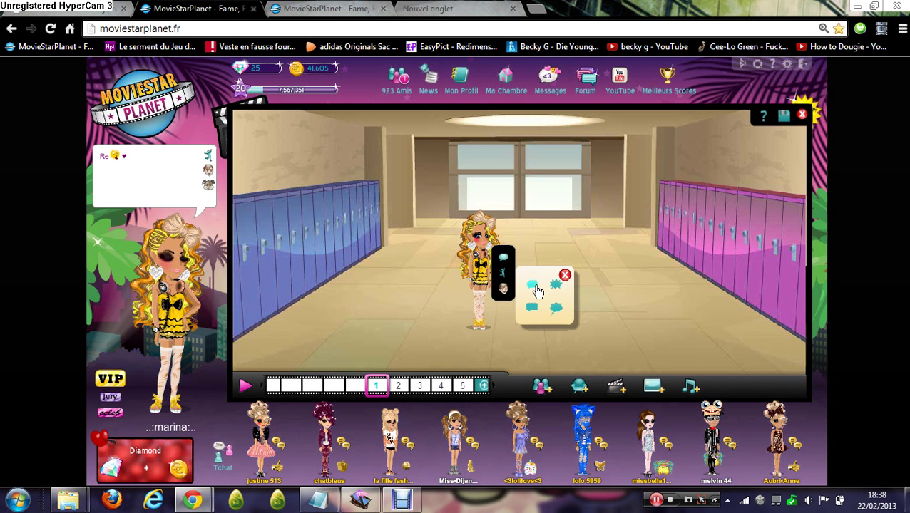
{"action": "left_click", "coordinate": [533, 288]}
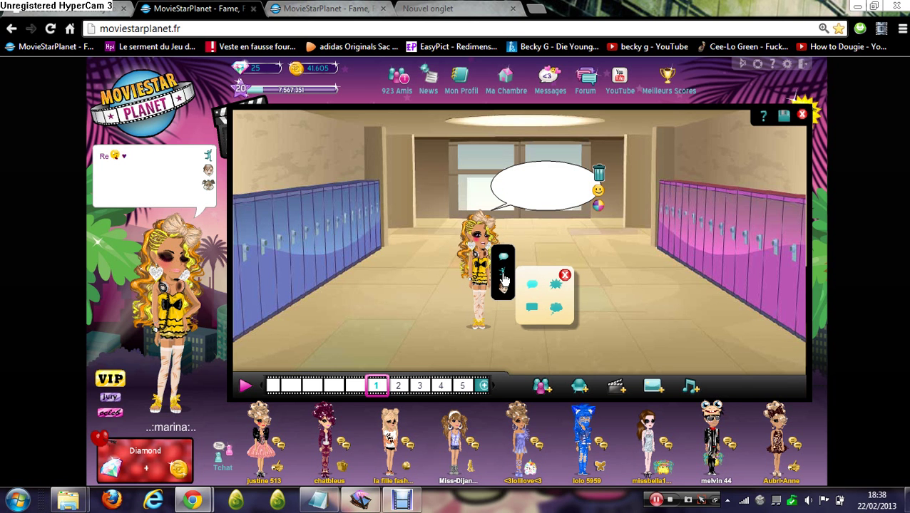
{"action": "left_click", "coordinate": [503, 280]}
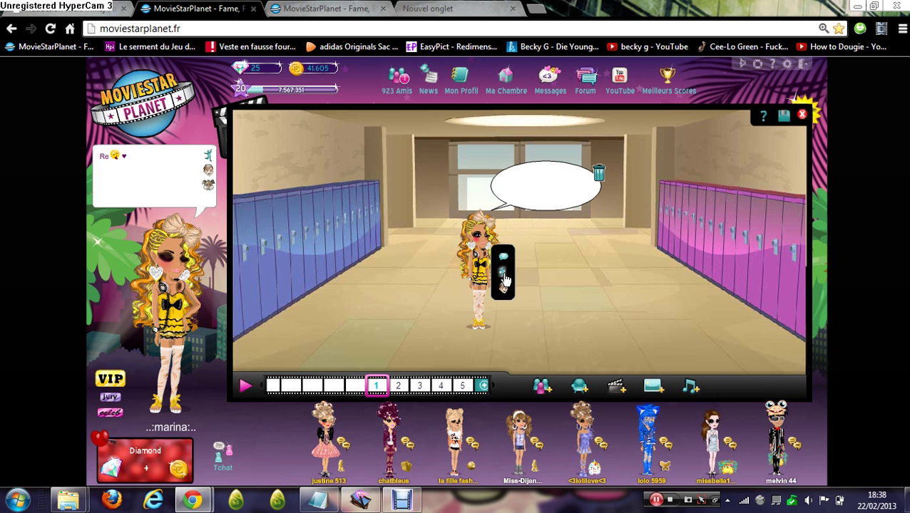
{"action": "left_click", "coordinate": [655, 499]}
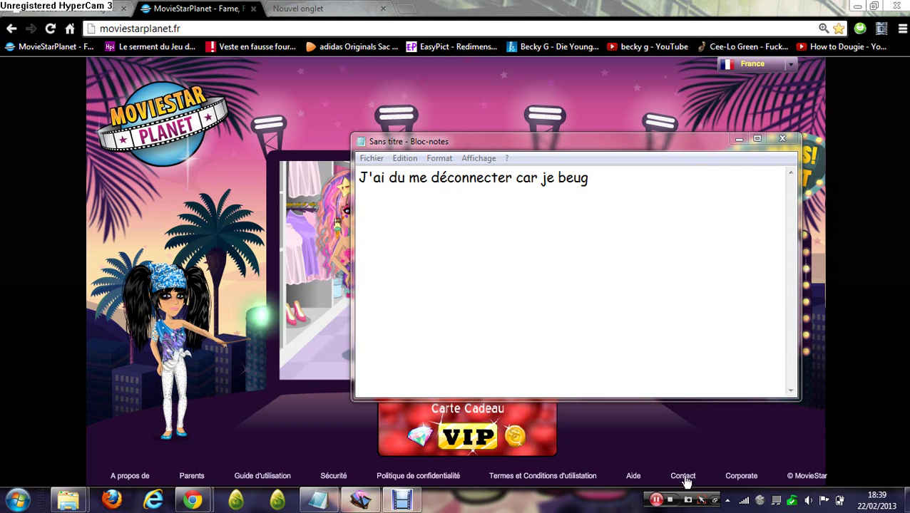
Return to the MovieStarPlanet login page, enter the account password and log in
{"action": "left_click", "coordinate": [704, 441]}
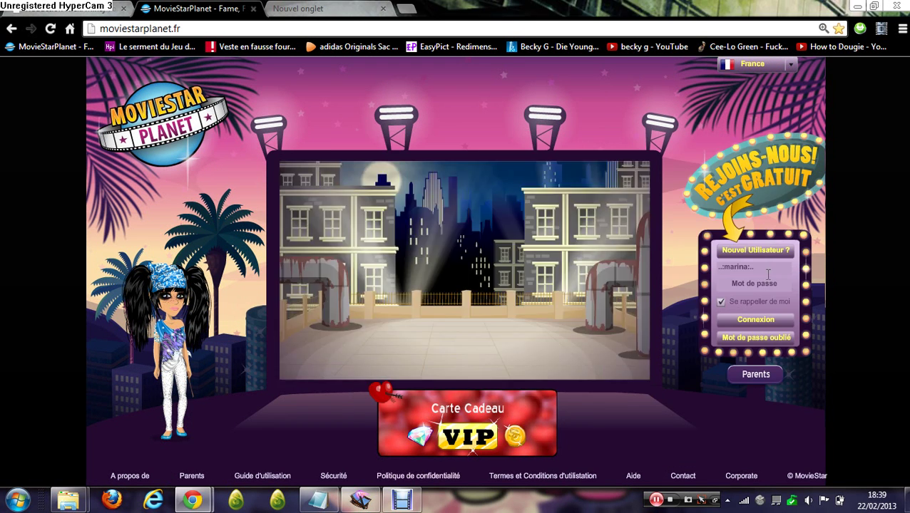
{"action": "left_click", "coordinate": [764, 284]}
{"action": "type", "text": "**********"}
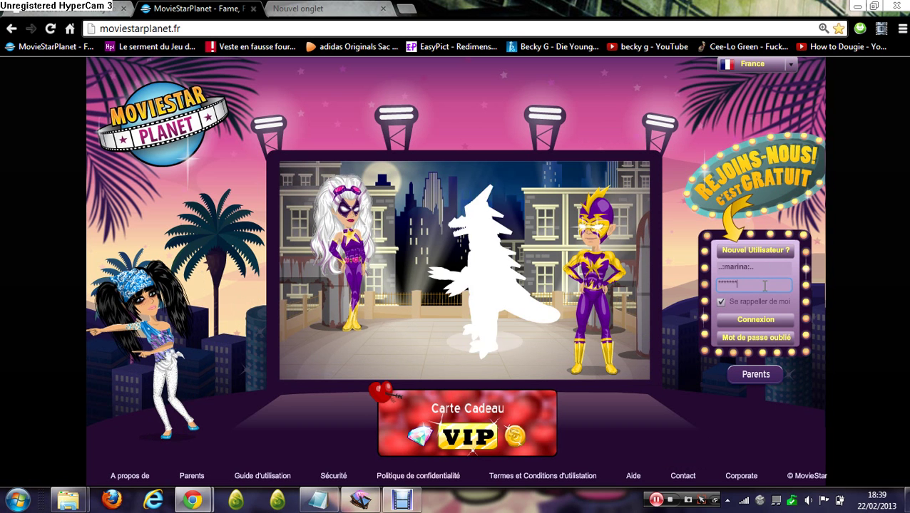
{"action": "key", "text": "Return"}
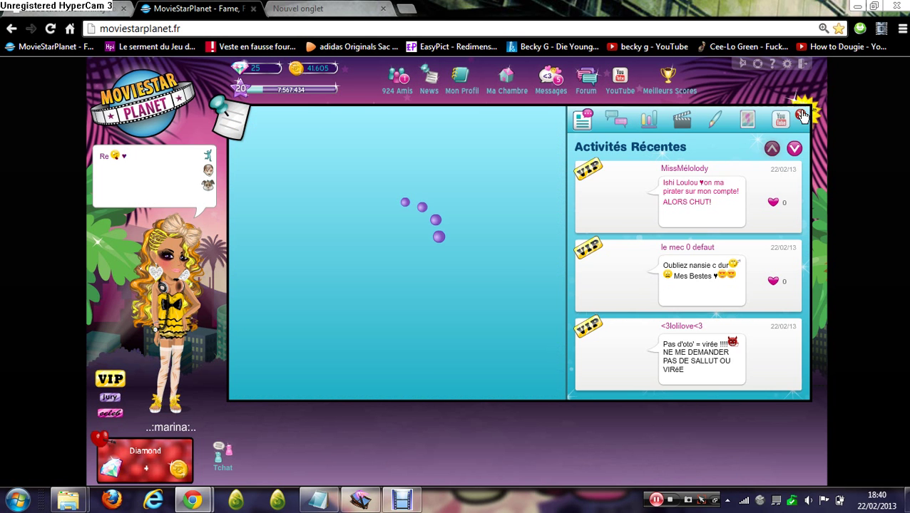
{"action": "left_click", "coordinate": [656, 500]}
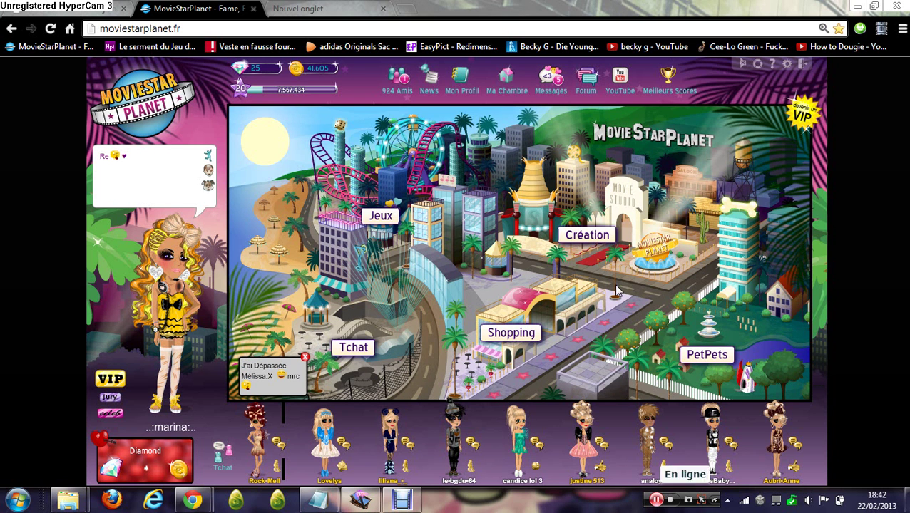
Go to Films in the Création area, open the account's own films and create a new film
{"action": "left_click", "coordinate": [589, 236]}
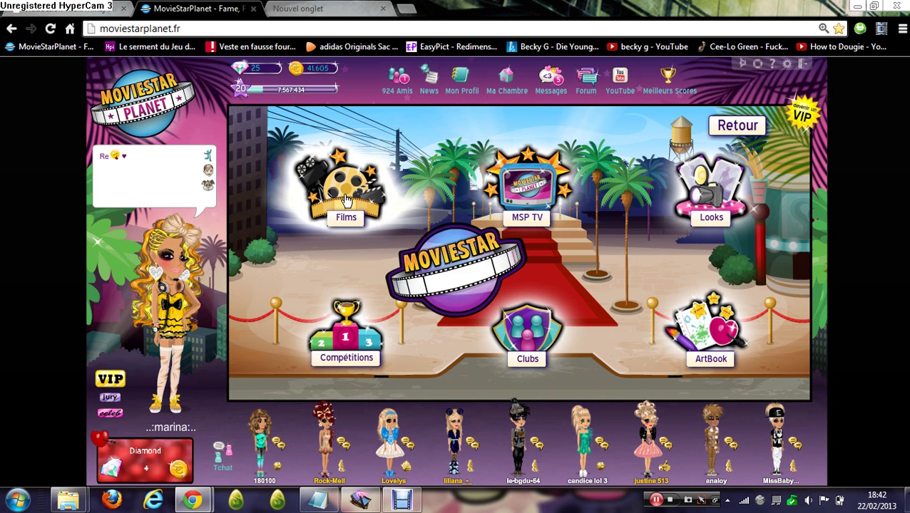
{"action": "left_click", "coordinate": [346, 199]}
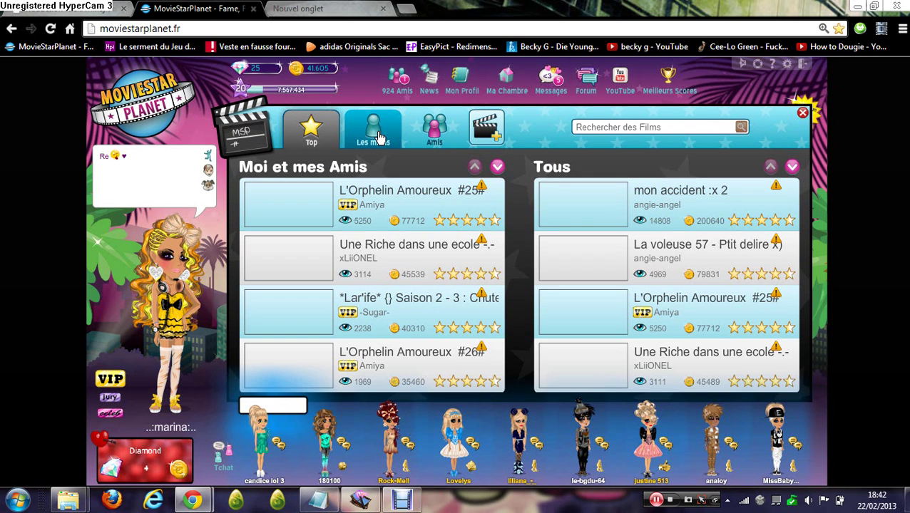
{"action": "left_click", "coordinate": [378, 137]}
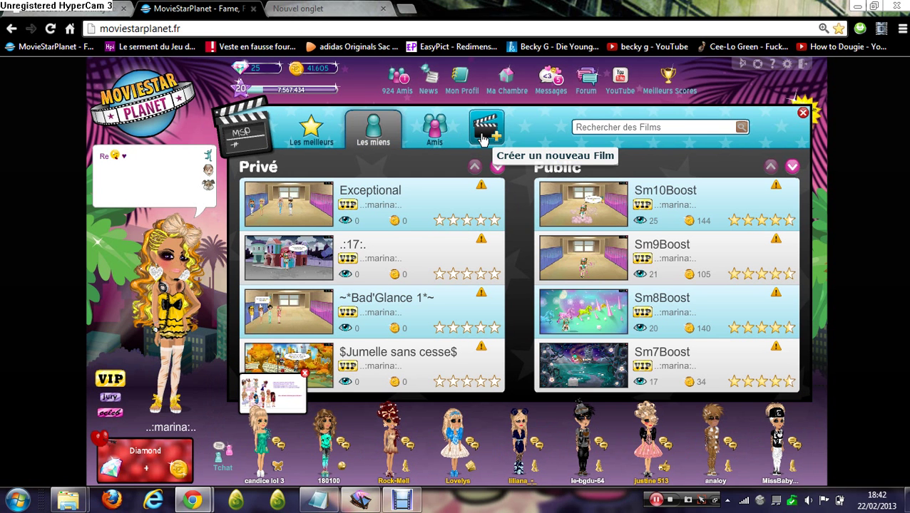
{"action": "left_click", "coordinate": [482, 139]}
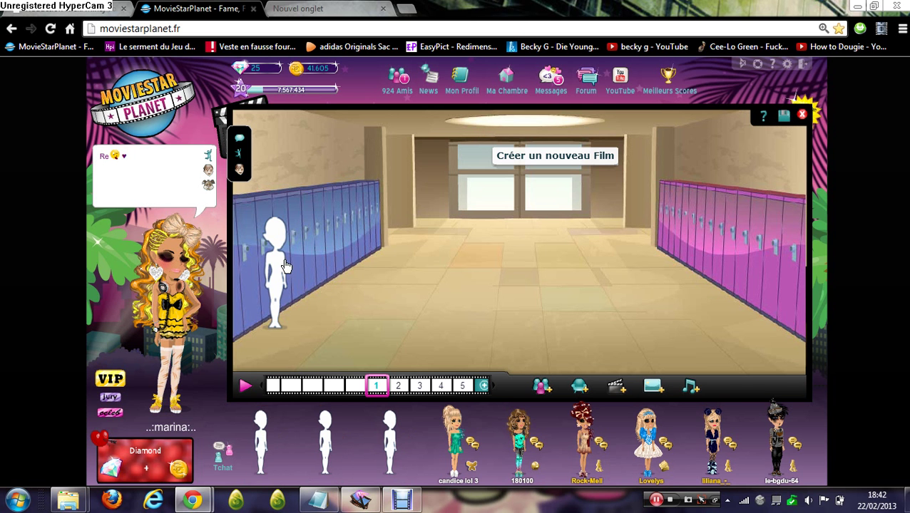
{"action": "left_click", "coordinate": [656, 501]}
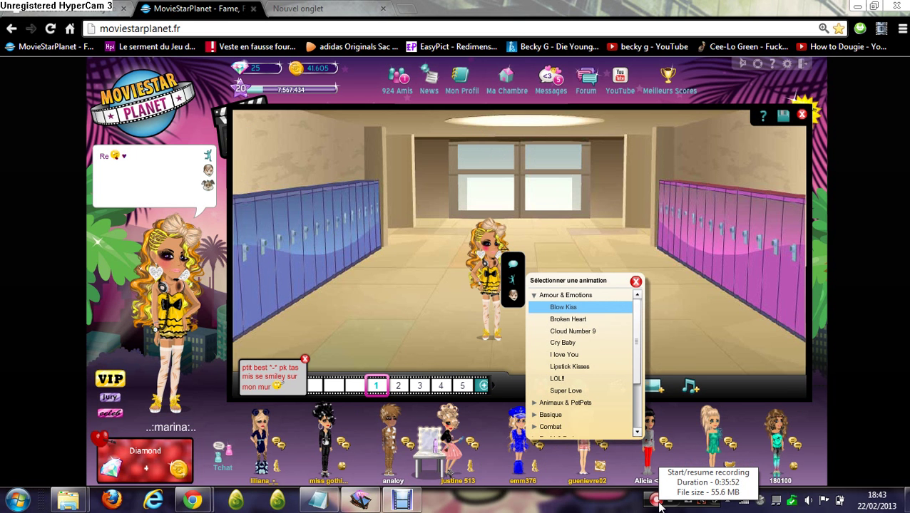
{"action": "left_click", "coordinate": [658, 504]}
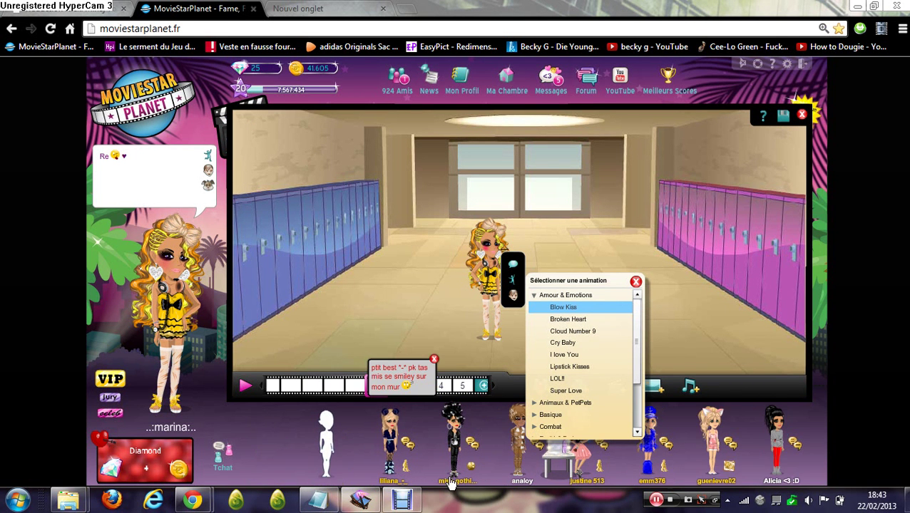
Switch to Notepad and replace the note's text with "Je vais recarder l'image de la capture"
{"action": "left_click", "coordinate": [319, 497]}
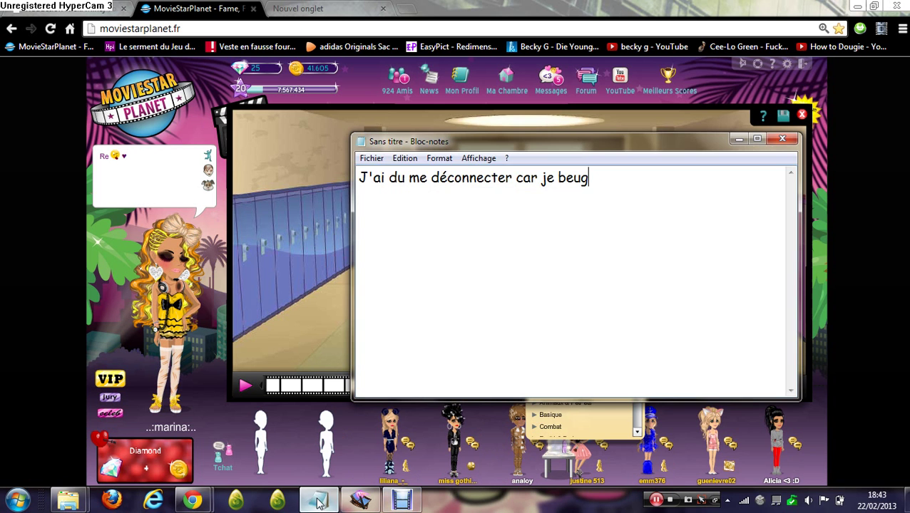
{"action": "key", "text": "ctrl+a"}
{"action": "type", "text": "Je "}
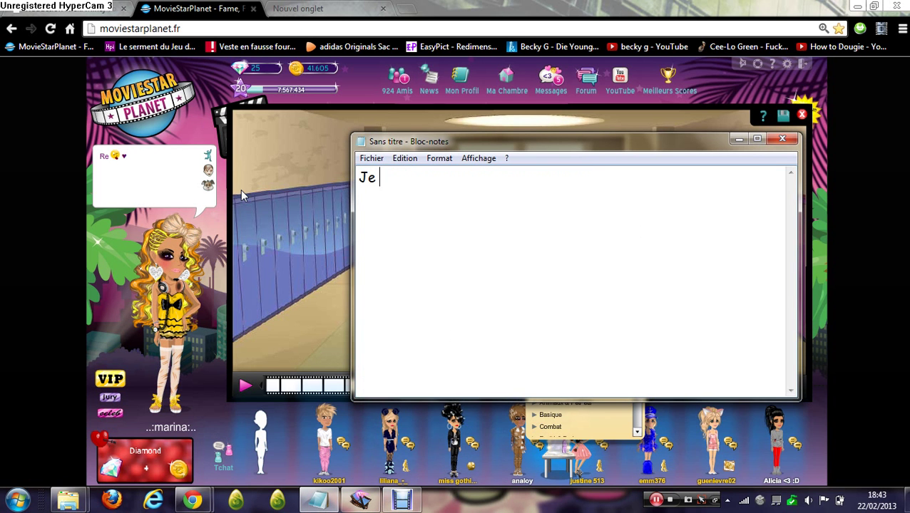
{"action": "type", "text": "vais reca"}
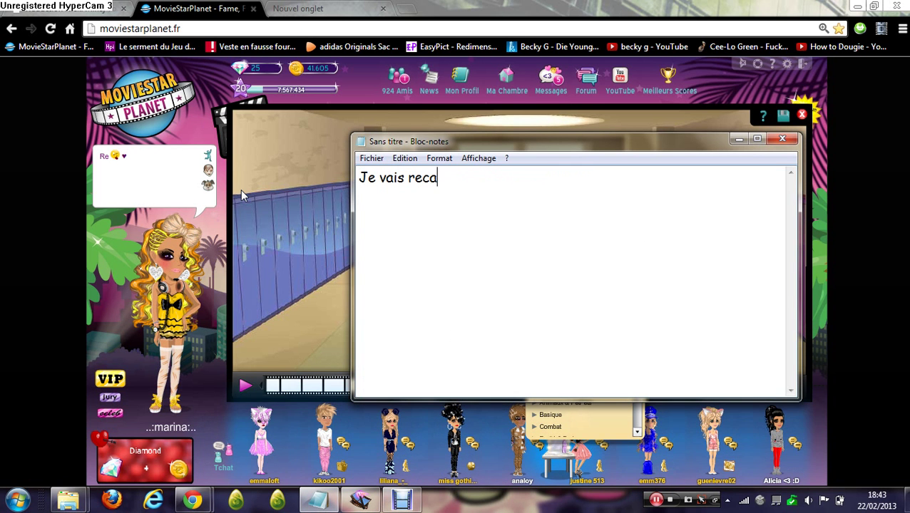
{"action": "type", "text": "rder l'image"}
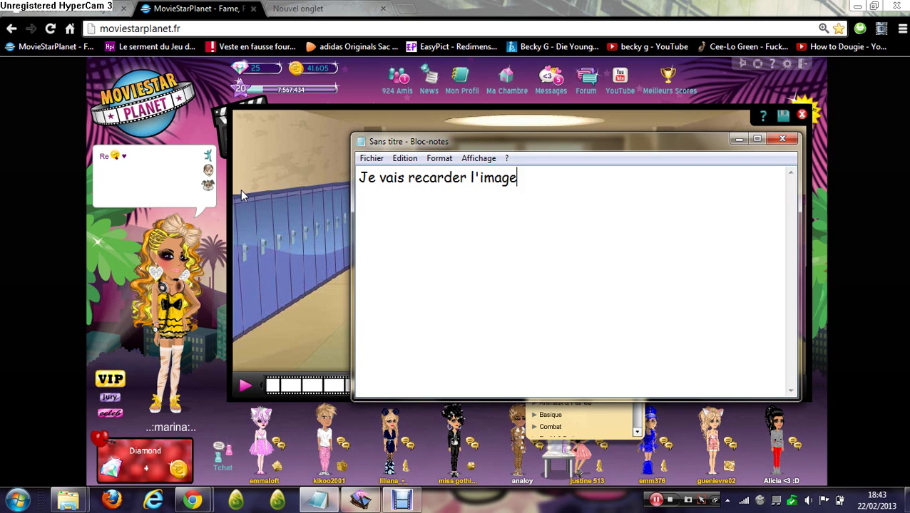
{"action": "type", "text": " de la capture"}
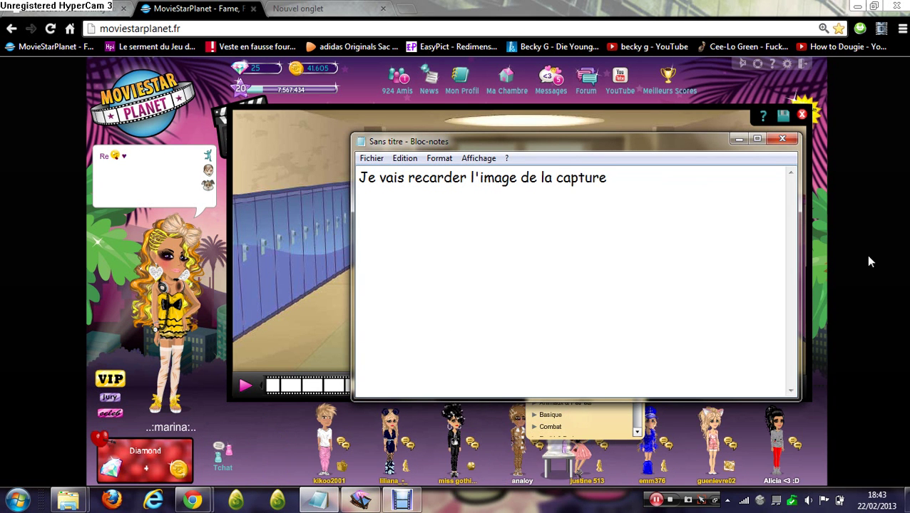
Switch to Debut and reposition the screen capture area over the film scene using the area preview
{"action": "left_click", "coordinate": [349, 443]}
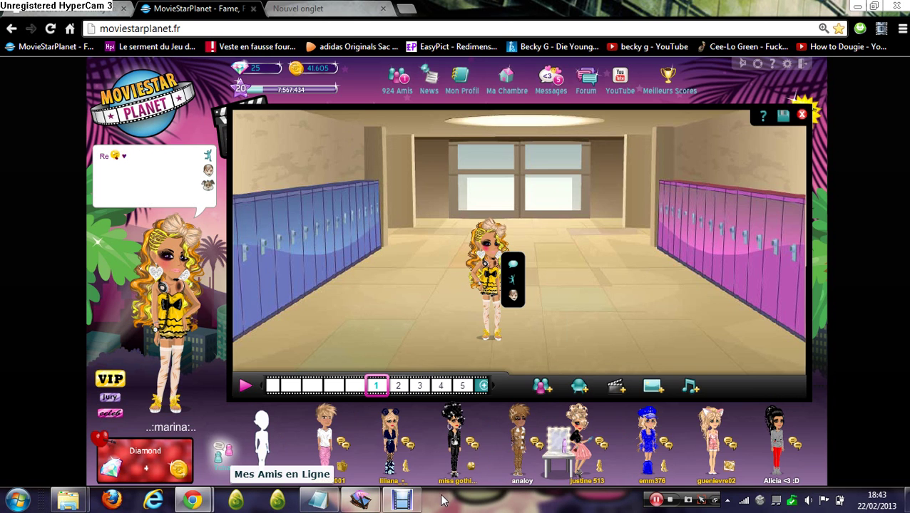
{"action": "left_click", "coordinate": [401, 499]}
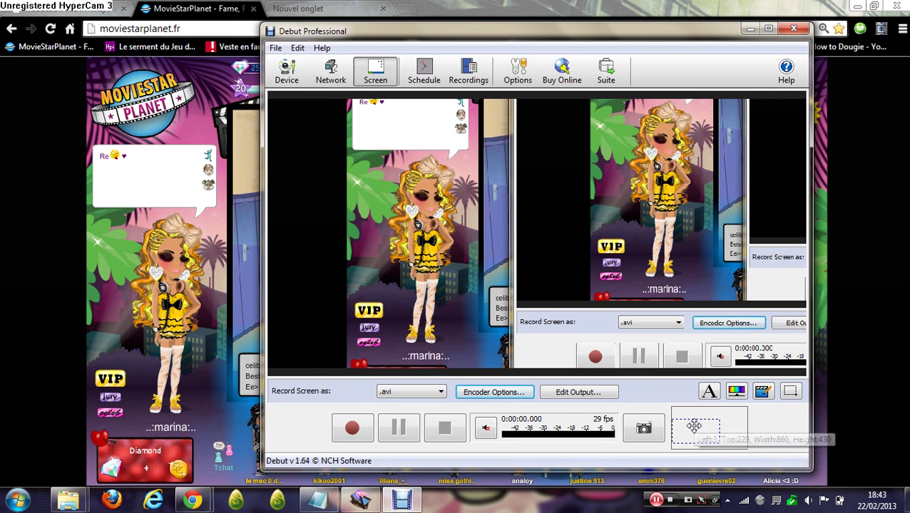
{"action": "left_click_drag", "start_coordinate": [695, 432], "coordinate": [695, 426]}
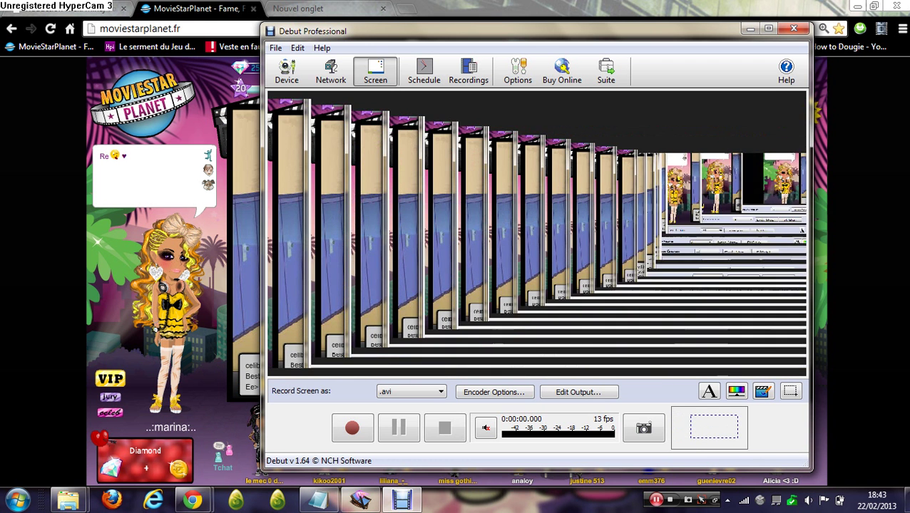
{"action": "left_click_drag", "start_coordinate": [712, 431], "coordinate": [714, 429]}
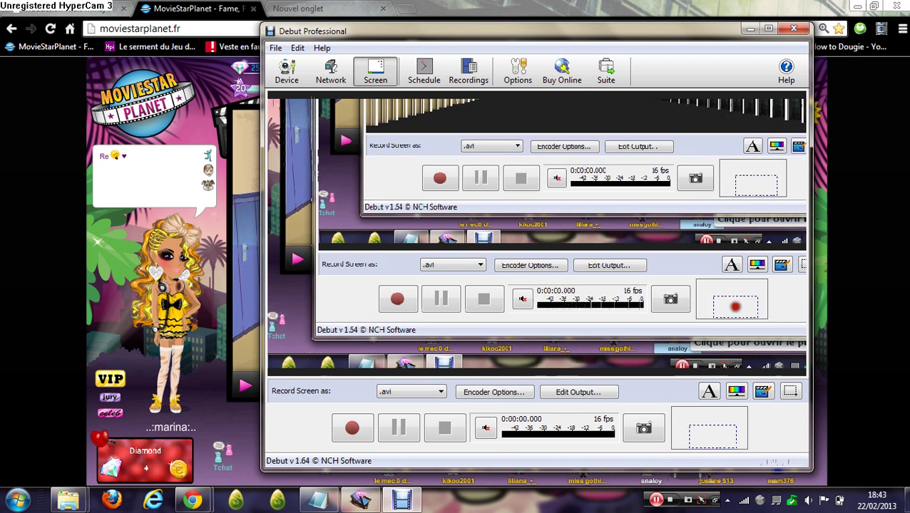
{"action": "left_click_drag", "start_coordinate": [713, 437], "coordinate": [709, 446]}
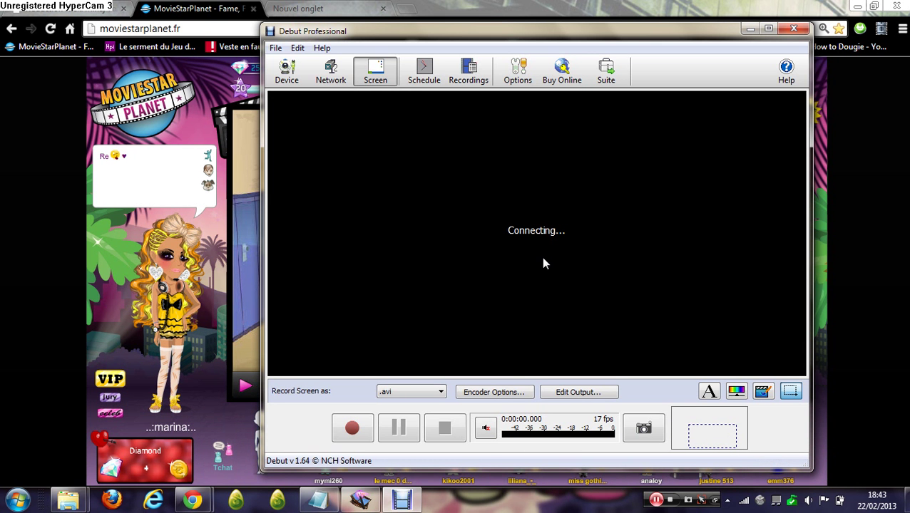
Fit Debut's capture area to the school hallway scene, about 852 by 370 pixels, and apply the selection
{"action": "left_click", "coordinate": [542, 264]}
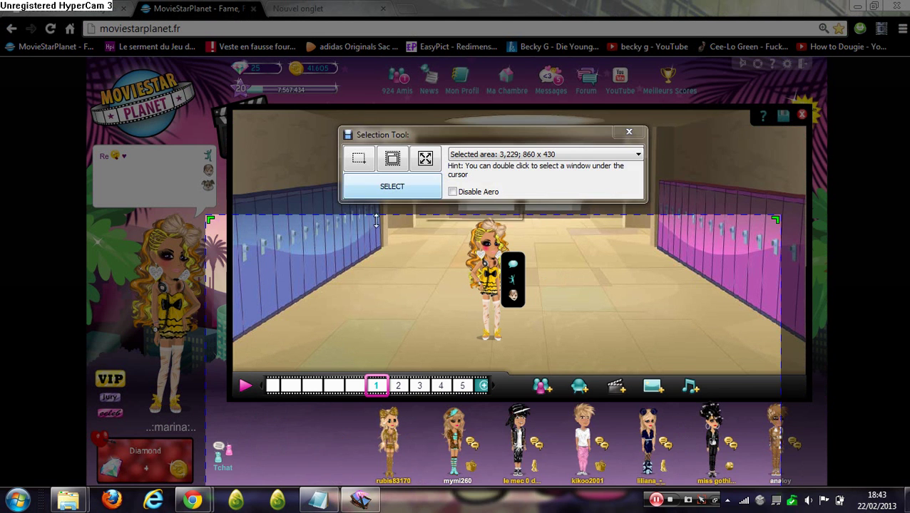
{"action": "left_click_drag", "start_coordinate": [383, 241], "coordinate": [408, 129]}
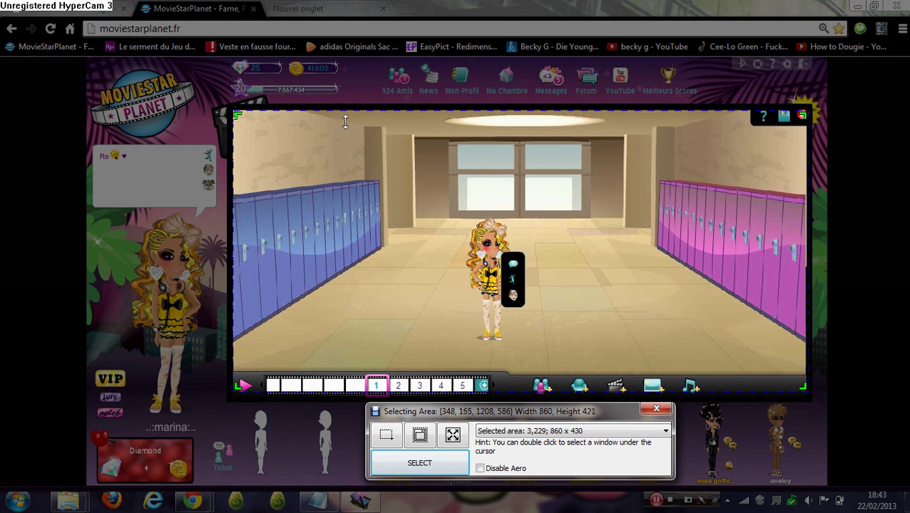
{"action": "left_click_drag", "start_coordinate": [343, 111], "coordinate": [343, 134]}
{"action": "left_click_drag", "start_coordinate": [523, 389], "coordinate": [523, 369]}
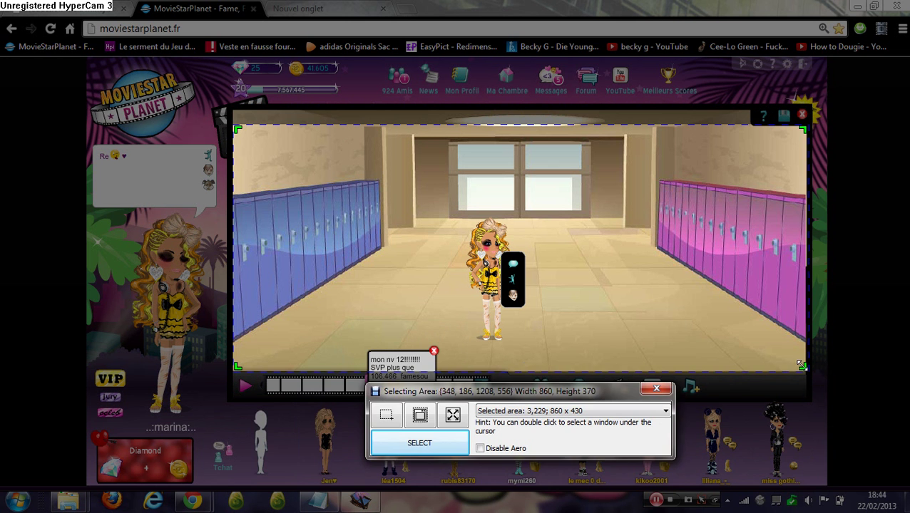
{"action": "left_click_drag", "start_coordinate": [802, 369], "coordinate": [796, 365]}
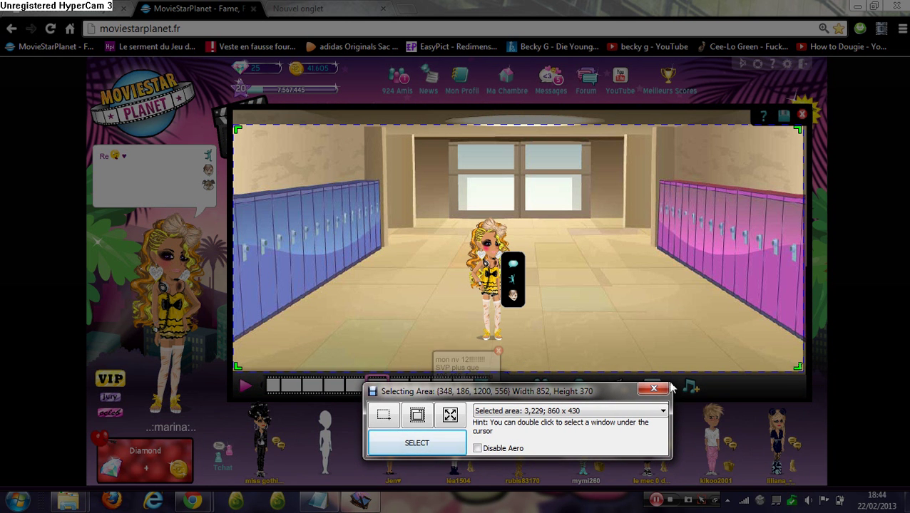
{"action": "left_click", "coordinate": [434, 439]}
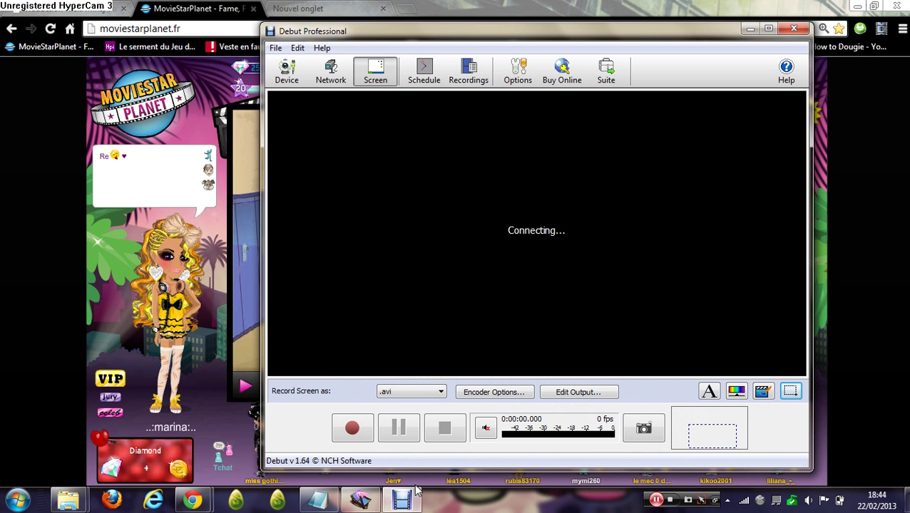
Switch to Notepad and replace the note's text with "Vous pouvez même ajouter un texte"
{"action": "left_click", "coordinate": [318, 501]}
{"action": "left_click_drag", "start_coordinate": [689, 225], "coordinate": [256, 132]}
{"action": "type", "text": "V"}
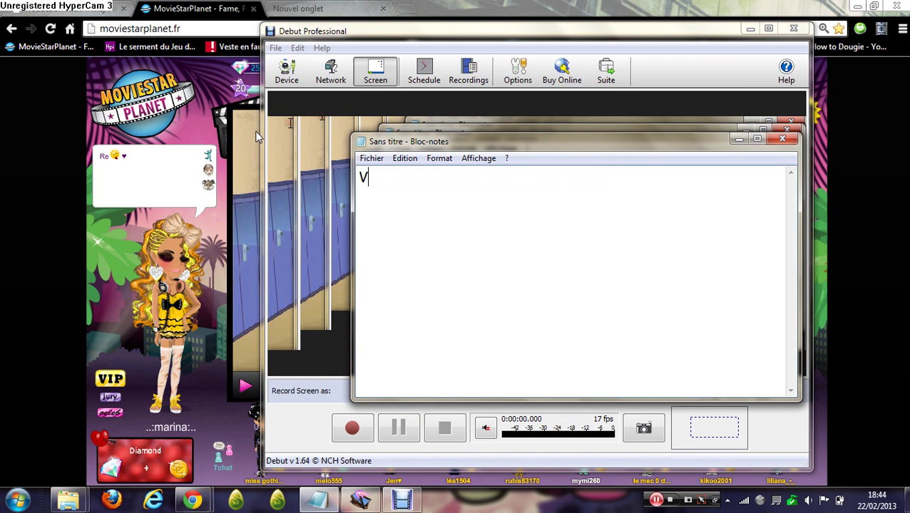
{"action": "type", "text": "ous pouv"}
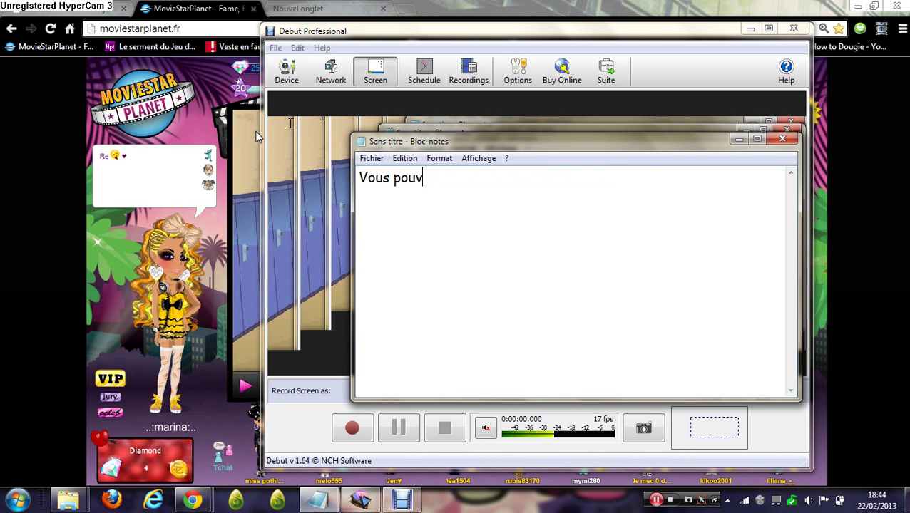
{"action": "type", "text": "ez même "}
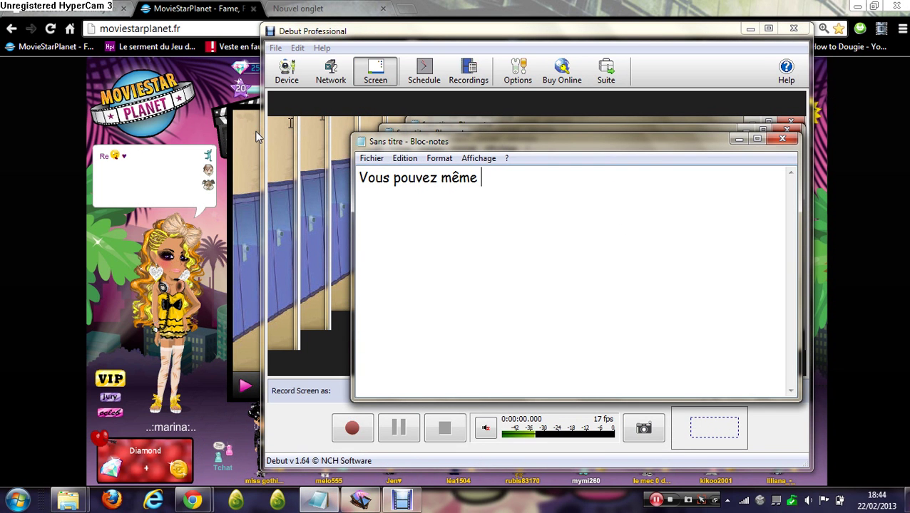
{"action": "type", "text": "ajouter un texte"}
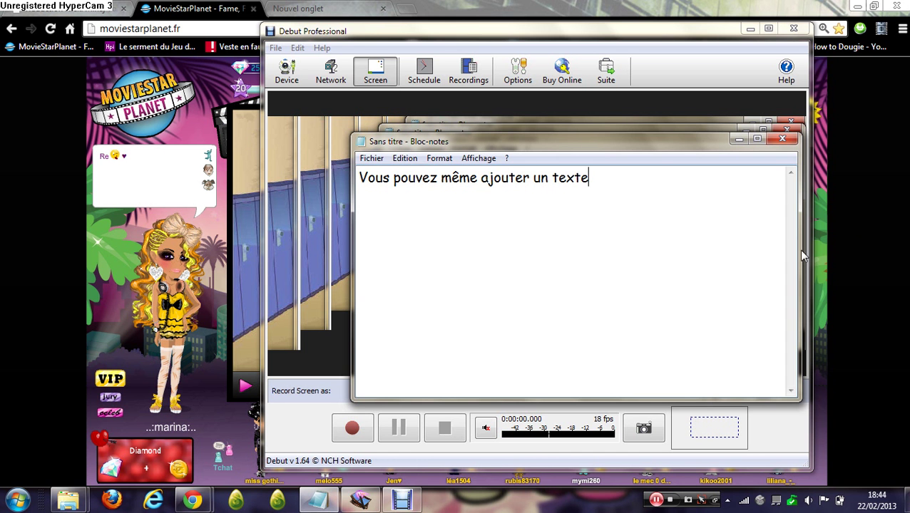
Switch to Debut and add the text caption "Voilà comment faire une video msp", vertically centred and with a larger height percent
{"action": "left_click", "coordinate": [665, 55]}
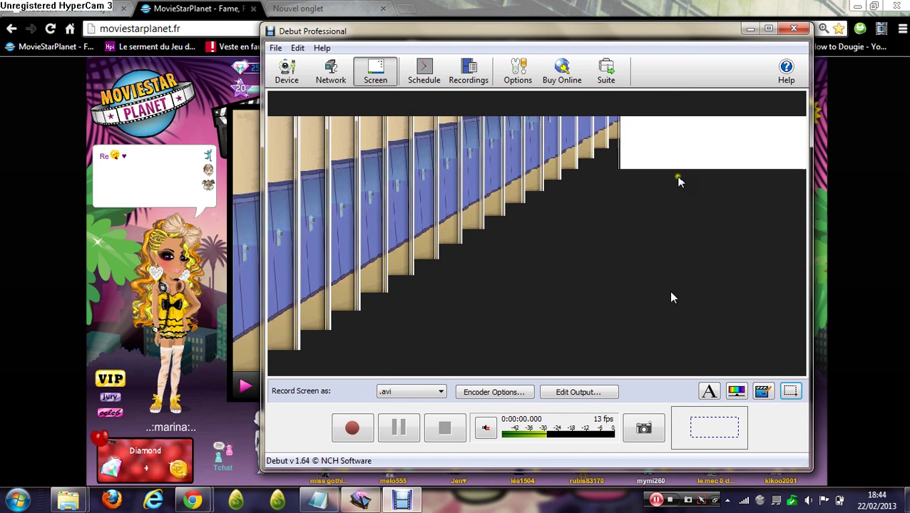
{"action": "left_click", "coordinate": [709, 391]}
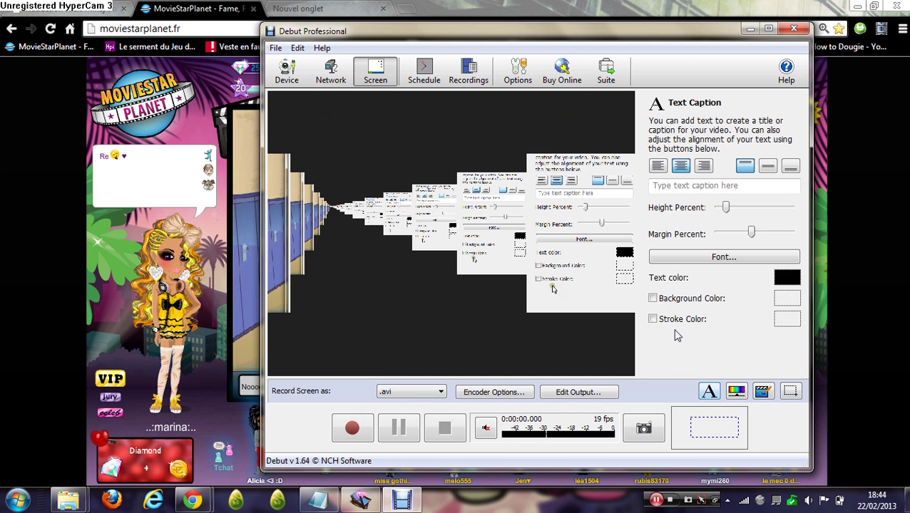
{"action": "left_click", "coordinate": [730, 184]}
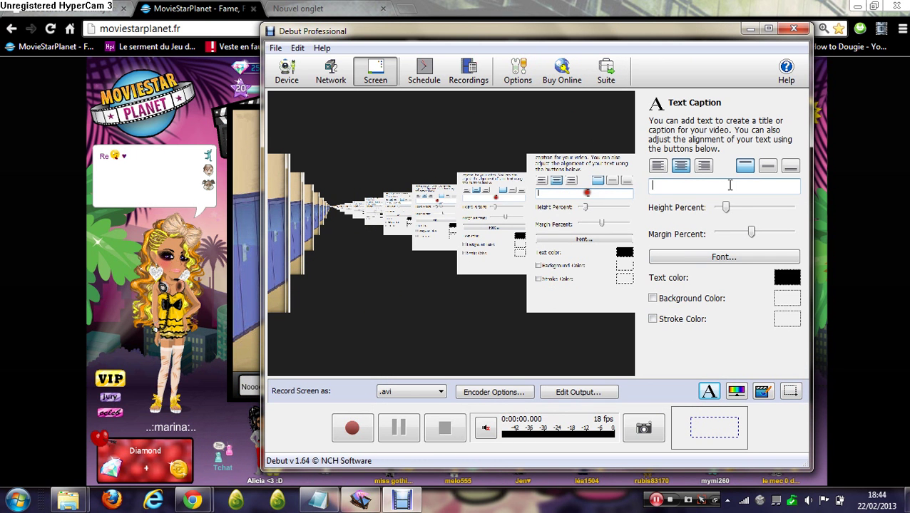
{"action": "type", "text": "Voi"}
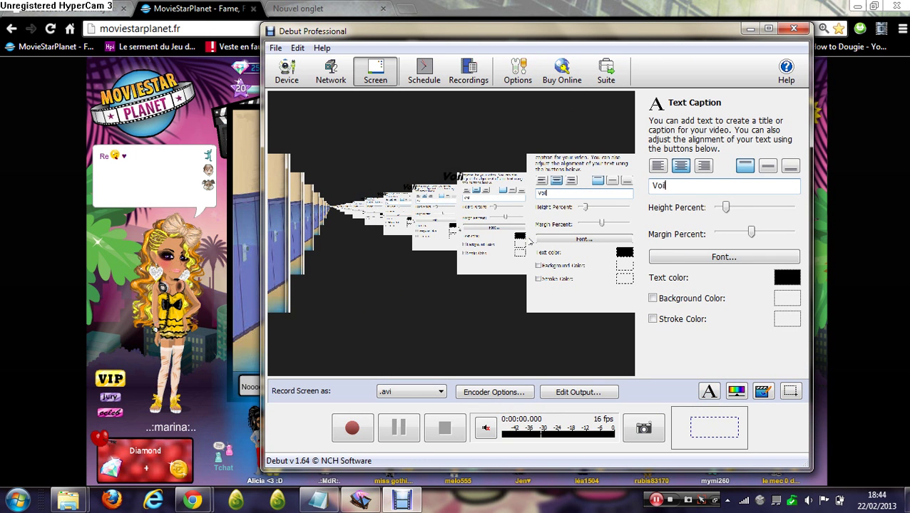
{"action": "type", "text": "là comment faire uu"}
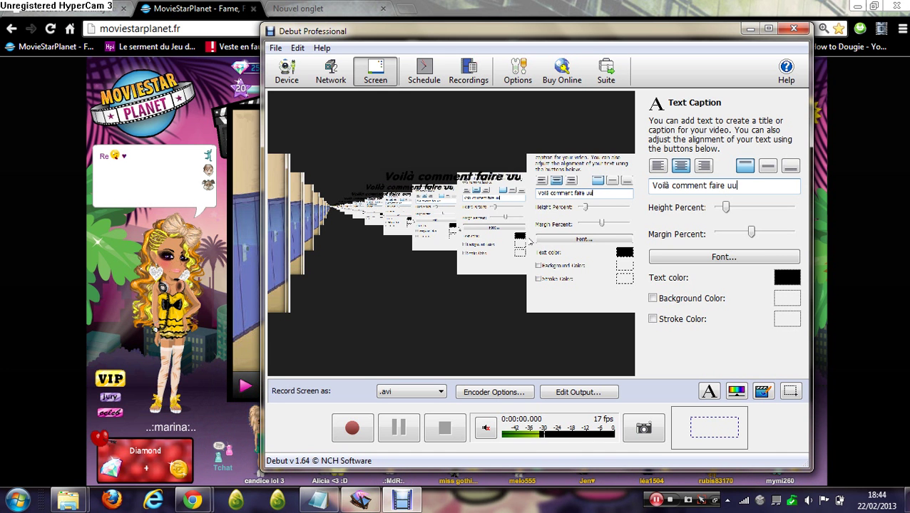
{"action": "key", "text": "BackSpace"}
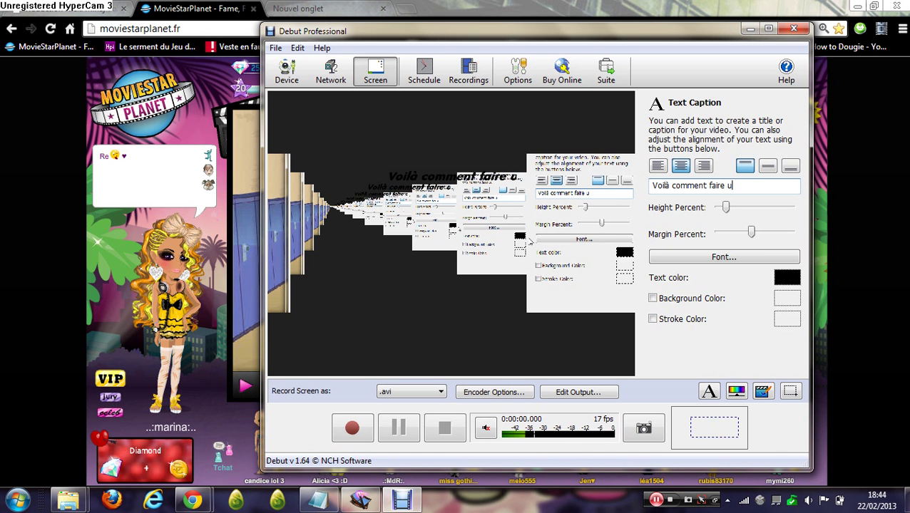
{"action": "type", "text": "ne video "}
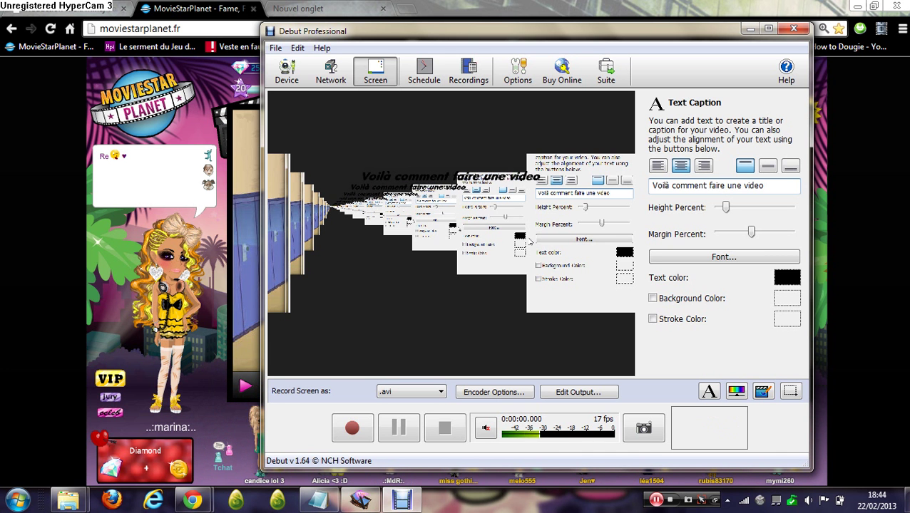
{"action": "type", "text": "msp"}
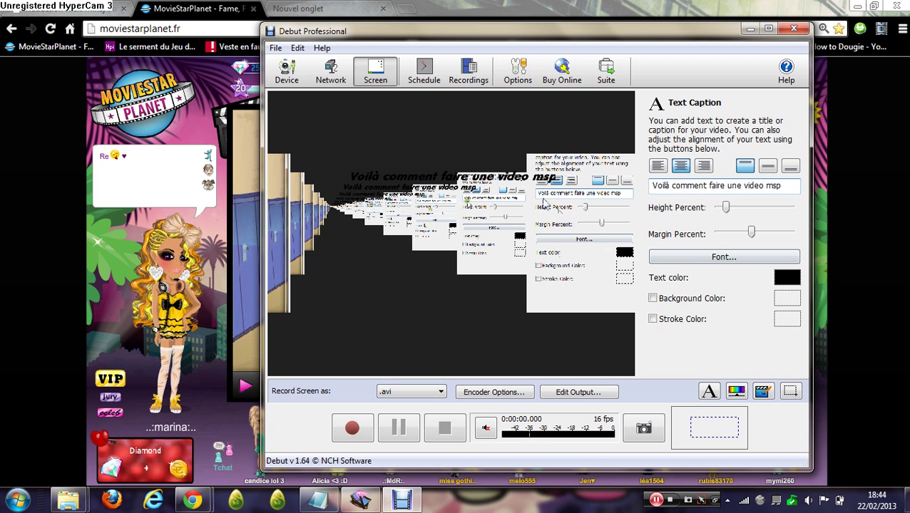
{"action": "left_click", "coordinate": [768, 166]}
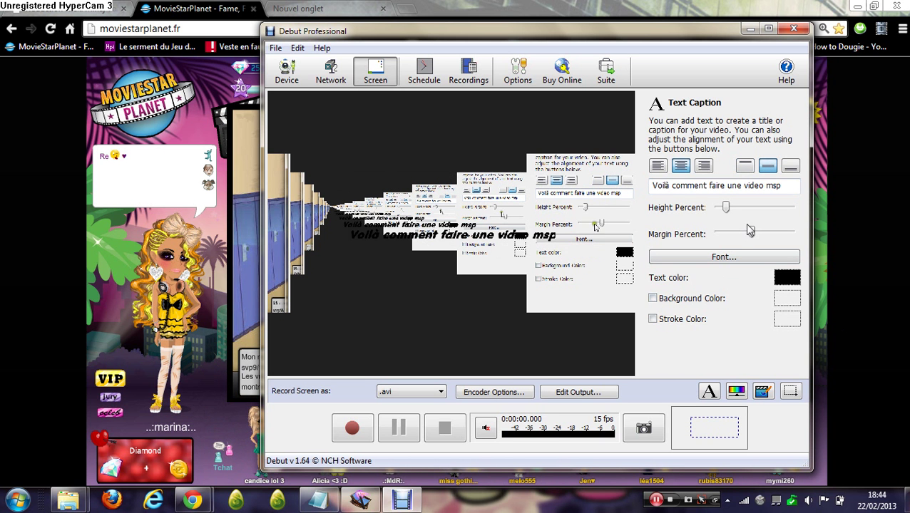
{"action": "left_click_drag", "start_coordinate": [725, 207], "coordinate": [737, 208]}
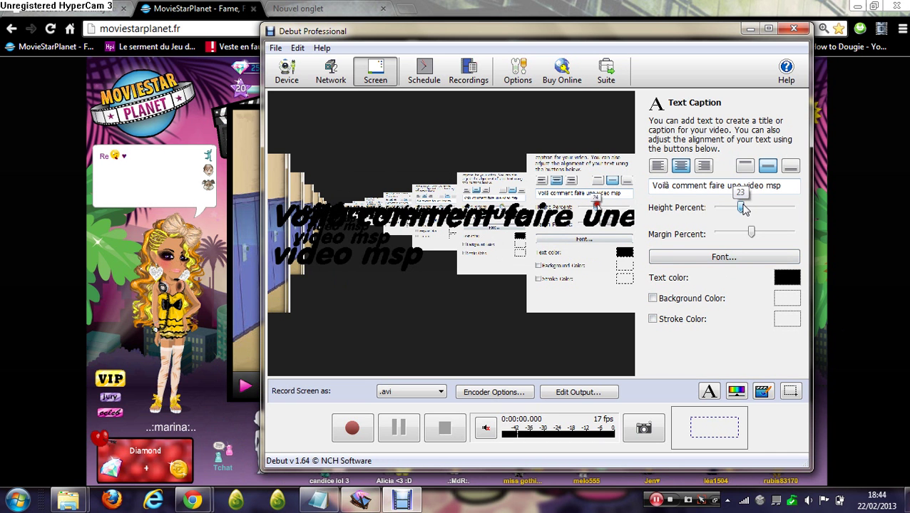
Try the caption in AR BLANCA, AR CENA, AR CARTER and AR DARLING, and choose AR DELANEY as its font
{"action": "left_click", "coordinate": [729, 258]}
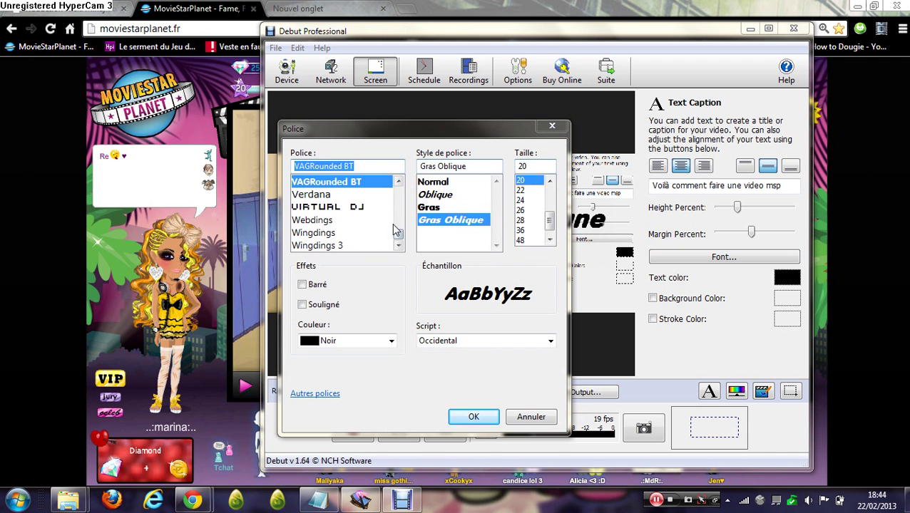
{"action": "left_click_drag", "start_coordinate": [395, 229], "coordinate": [397, 187]}
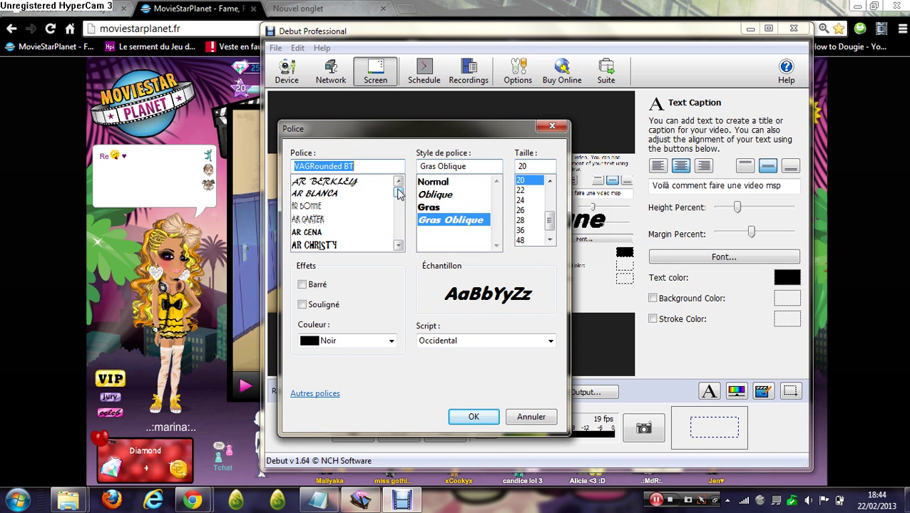
{"action": "left_click", "coordinate": [346, 184]}
{"action": "left_click", "coordinate": [342, 193]}
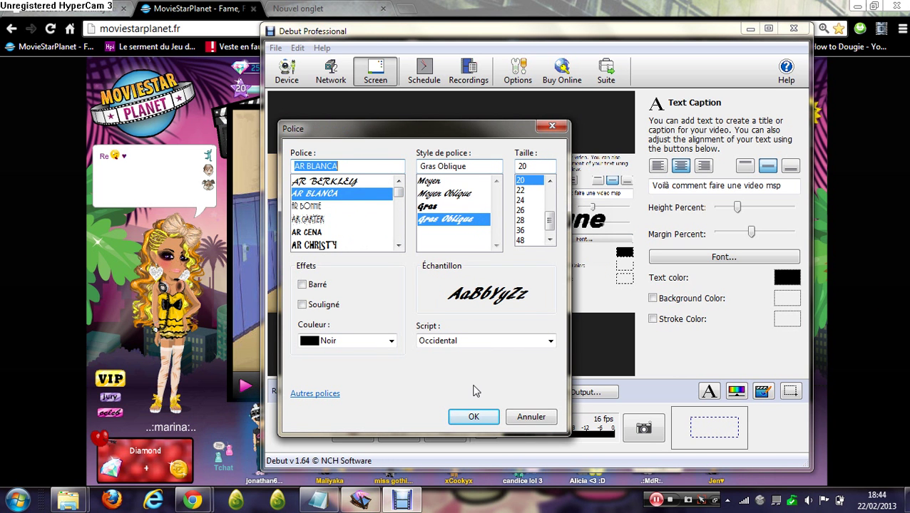
{"action": "left_click", "coordinate": [327, 233]}
{"action": "left_click", "coordinate": [321, 220]}
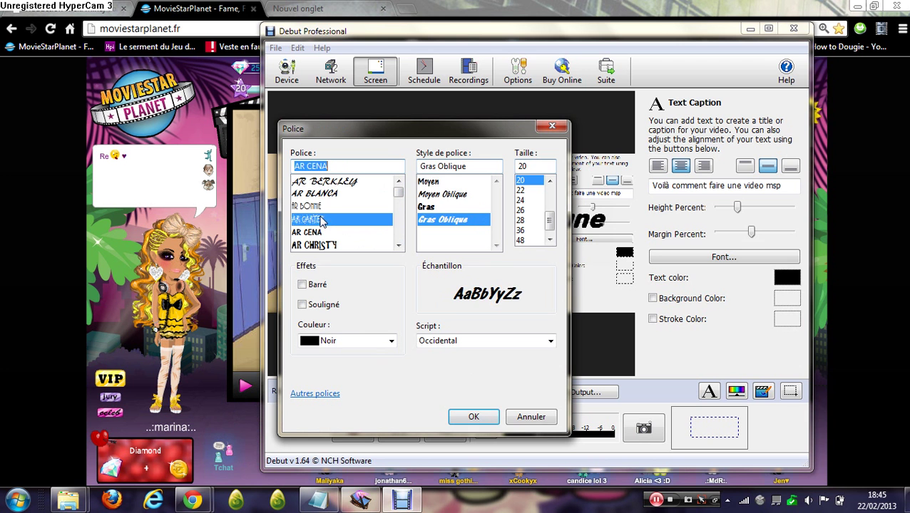
{"action": "left_click", "coordinate": [398, 245]}
{"action": "left_click", "coordinate": [398, 245]}
{"action": "left_click", "coordinate": [398, 245]}
{"action": "left_click", "coordinate": [398, 245]}
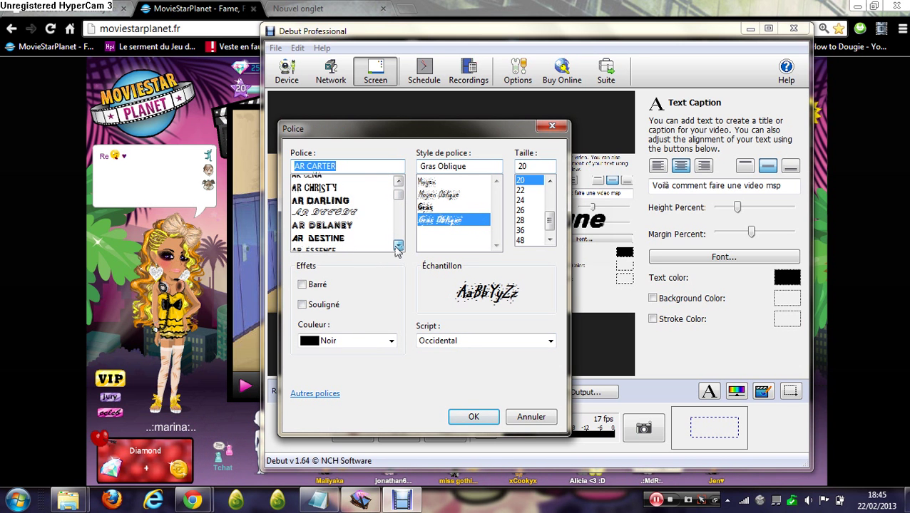
{"action": "left_click", "coordinate": [397, 245]}
{"action": "left_click", "coordinate": [397, 245]}
{"action": "left_click", "coordinate": [321, 181]}
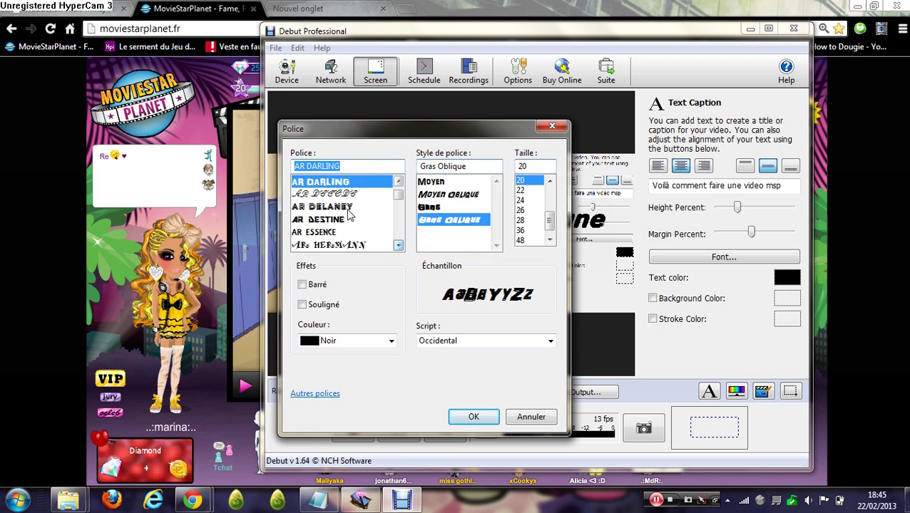
{"action": "left_click", "coordinate": [348, 208]}
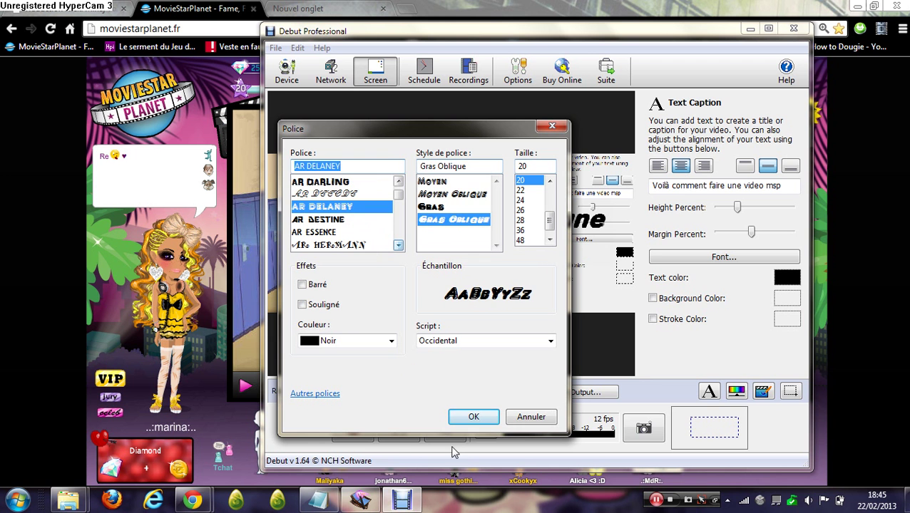
Set the caption's text colour to Rouge and apply the font settings
{"action": "left_click", "coordinate": [385, 341]}
{"action": "left_click", "coordinate": [342, 445]}
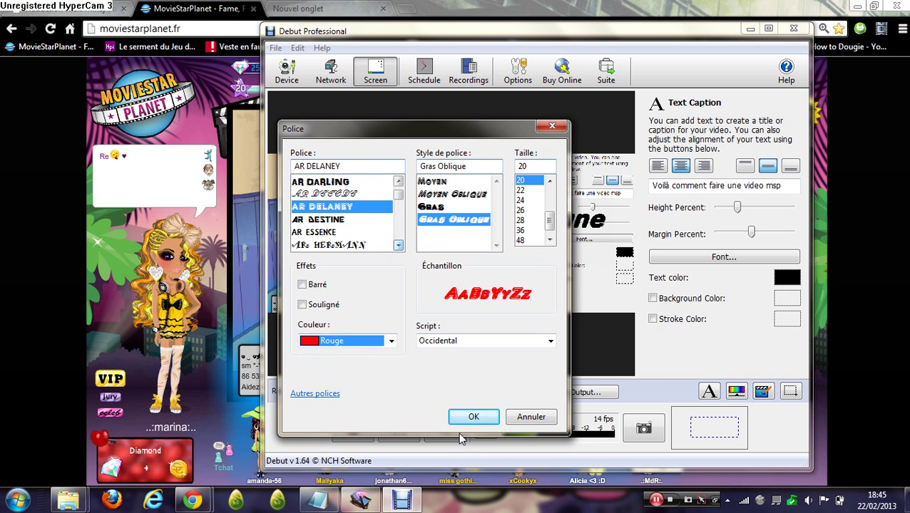
{"action": "left_click", "coordinate": [472, 418]}
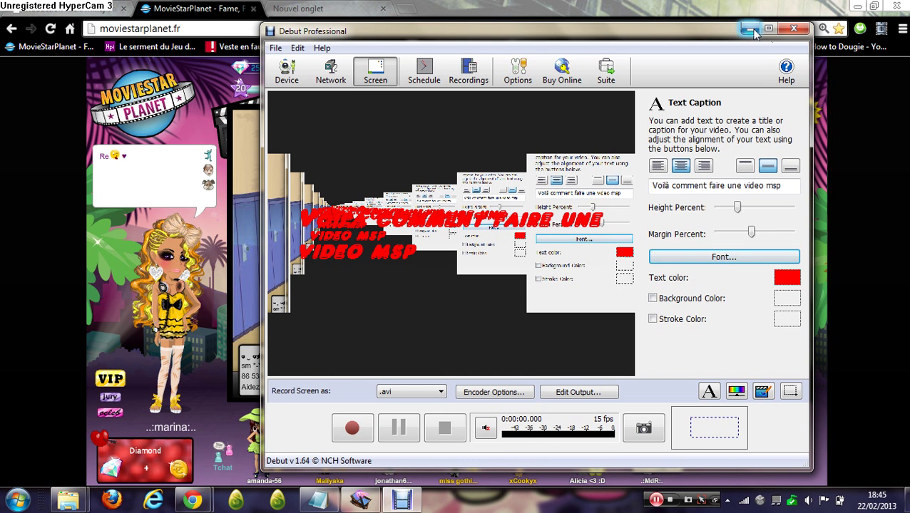
Start a Debut screen recording with the red caption and clear Notepad away from the MovieStarPlanet film scene
{"action": "left_click", "coordinate": [350, 429]}
{"action": "left_click", "coordinate": [750, 28]}
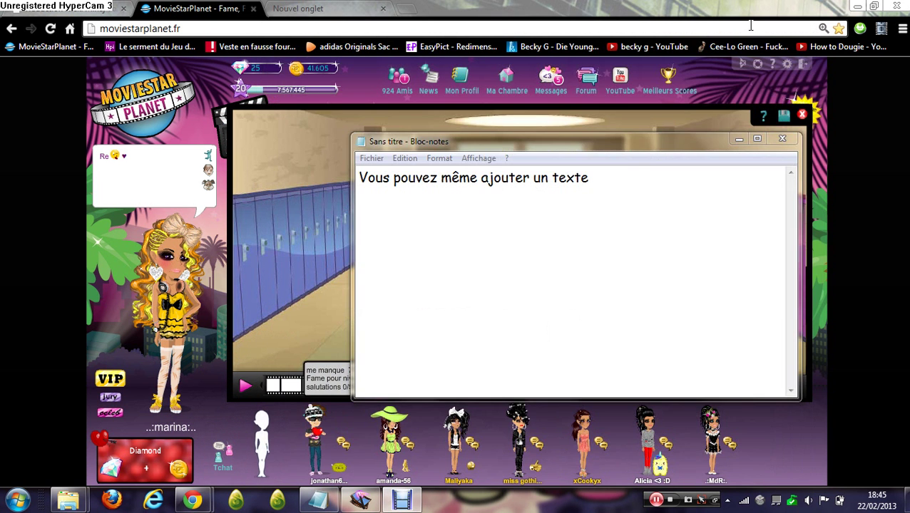
{"action": "right_click", "coordinate": [414, 509]}
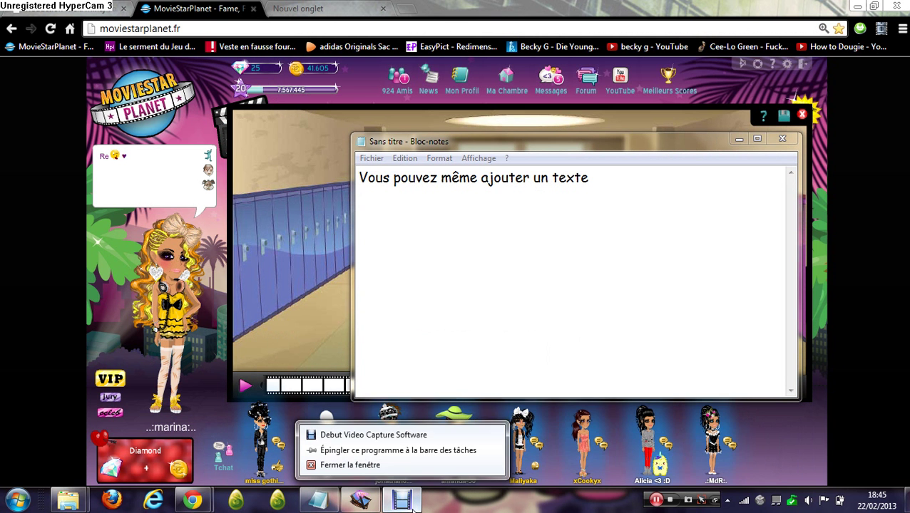
{"action": "left_click", "coordinate": [350, 435]}
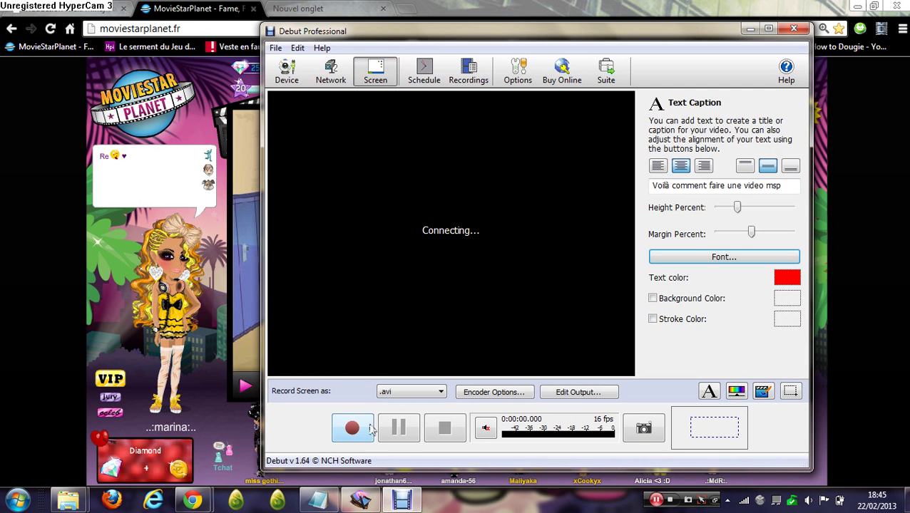
{"action": "left_click", "coordinate": [349, 428]}
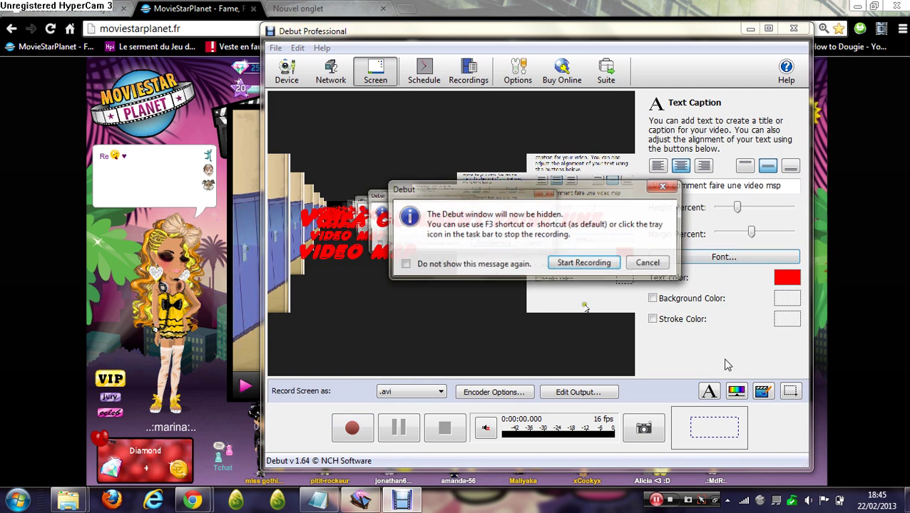
{"action": "left_click", "coordinate": [584, 264]}
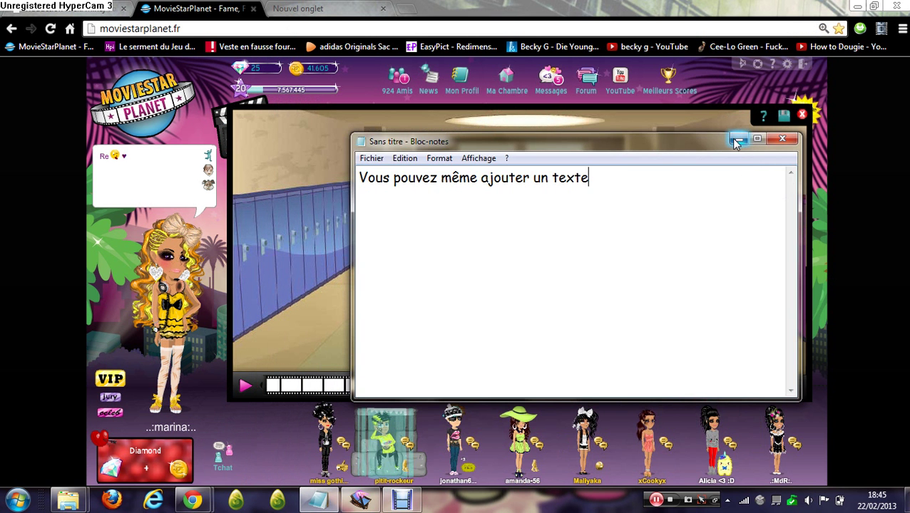
{"action": "left_click", "coordinate": [736, 140]}
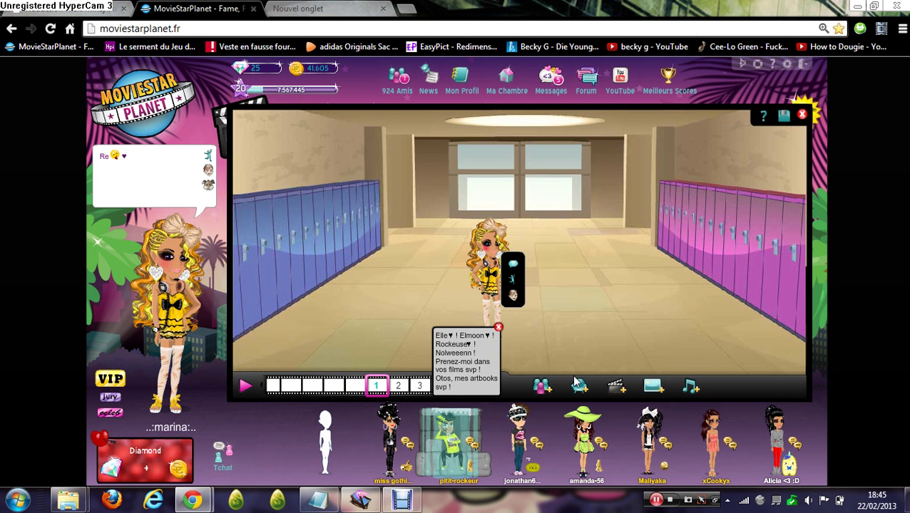
Choose the "I love You" animation for the character in scene 1 and close the animation list
{"action": "left_click", "coordinate": [512, 280]}
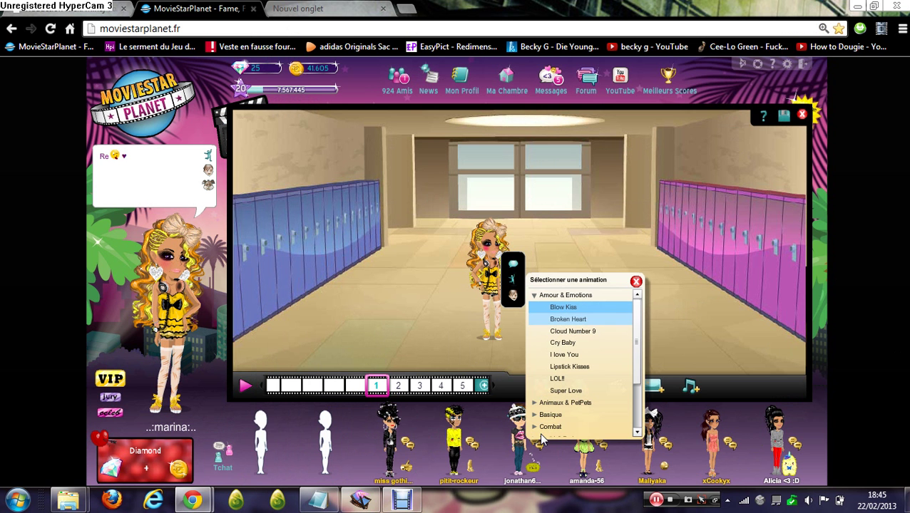
{"action": "left_click", "coordinate": [582, 355]}
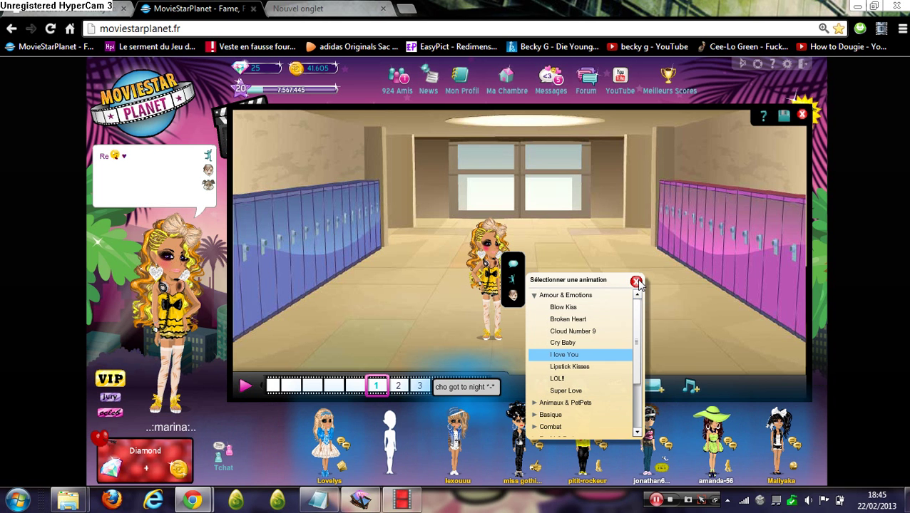
{"action": "left_click", "coordinate": [635, 282]}
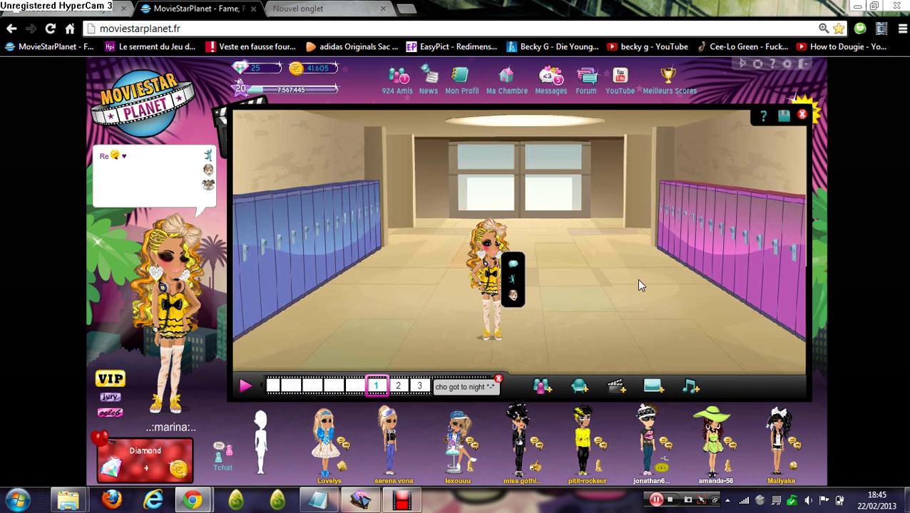
Switch back to Debut and stop the screen recording
{"action": "left_click", "coordinate": [406, 499]}
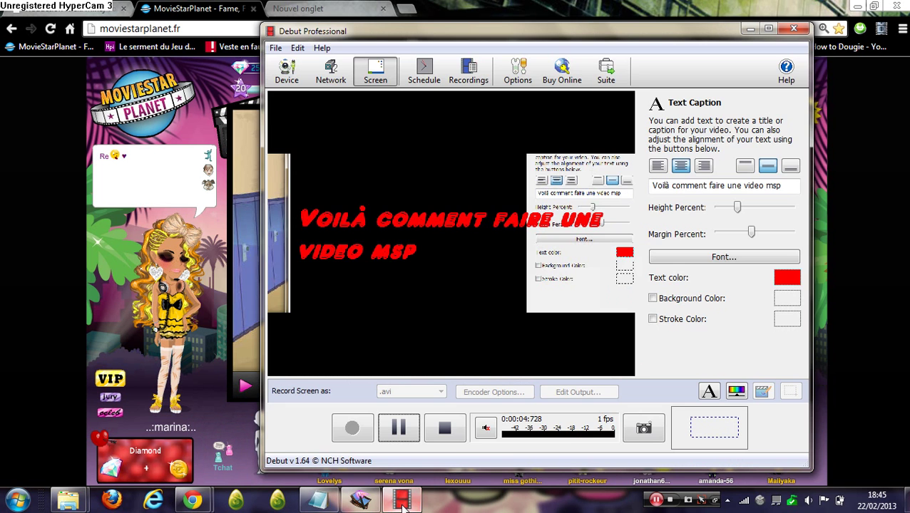
{"action": "left_click", "coordinate": [446, 436]}
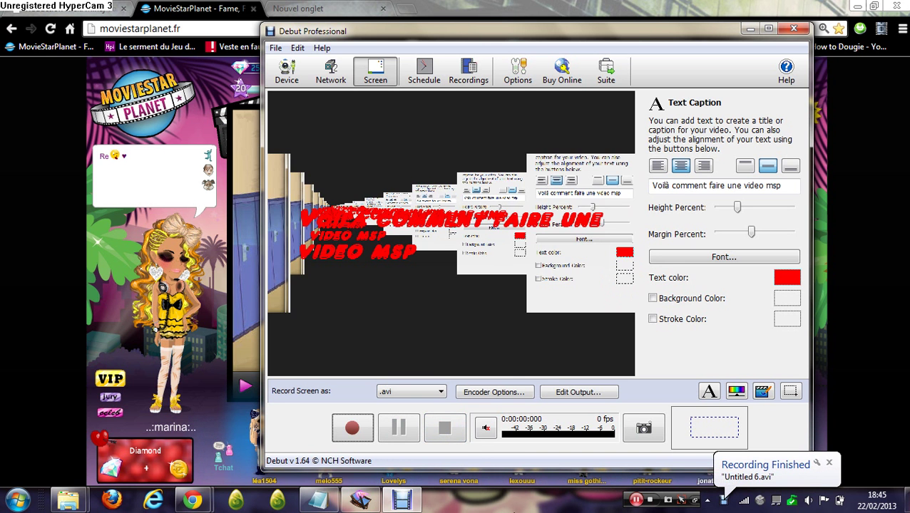
{"action": "right_click", "coordinate": [722, 502]}
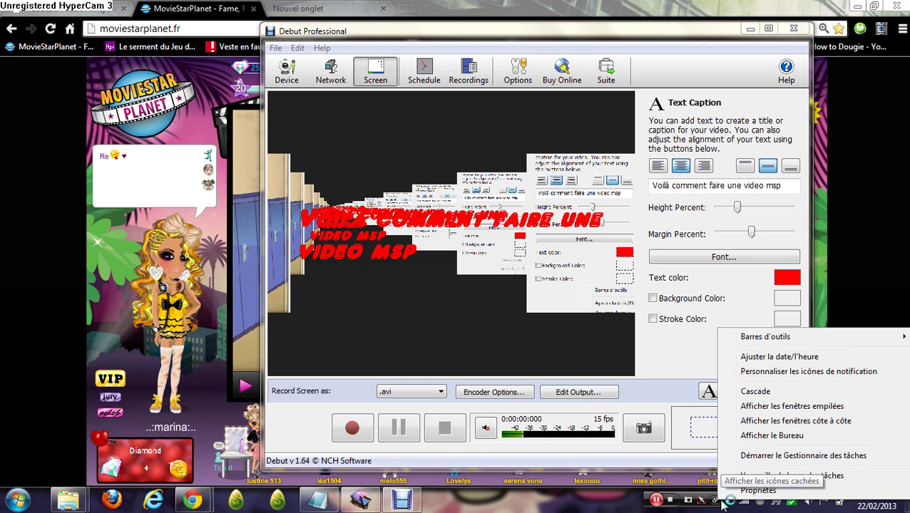
{"action": "left_click", "coordinate": [655, 501]}
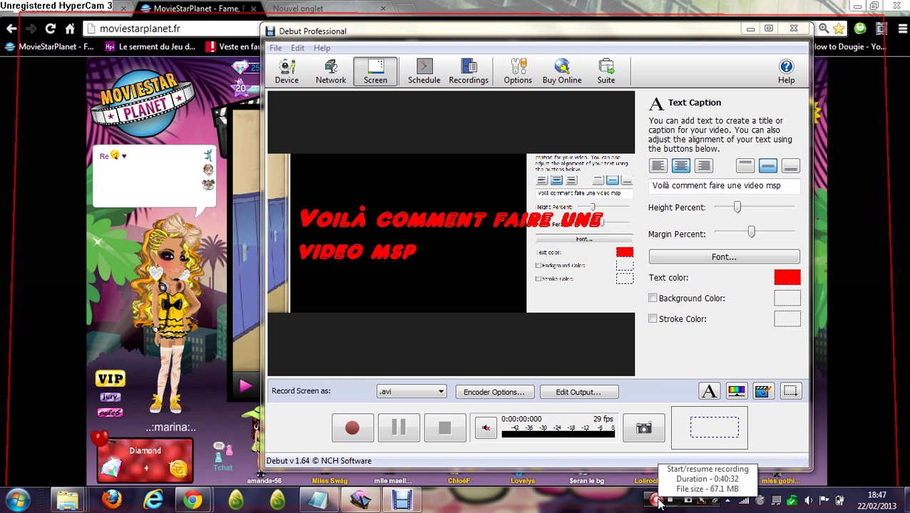
{"action": "left_click", "coordinate": [657, 501]}
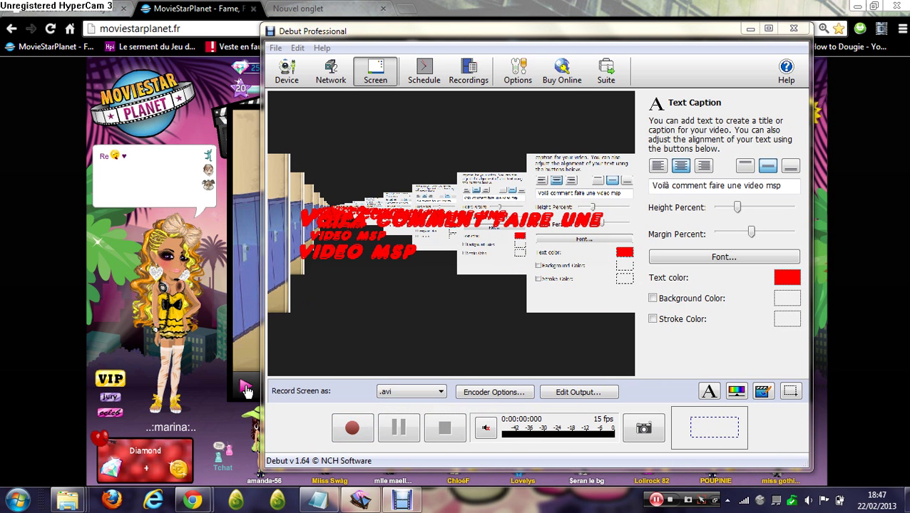
Record the MovieStarPlanet film scene once more with Debut, and stop the recording
{"action": "left_click", "coordinate": [401, 501]}
{"action": "left_click", "coordinate": [400, 501]}
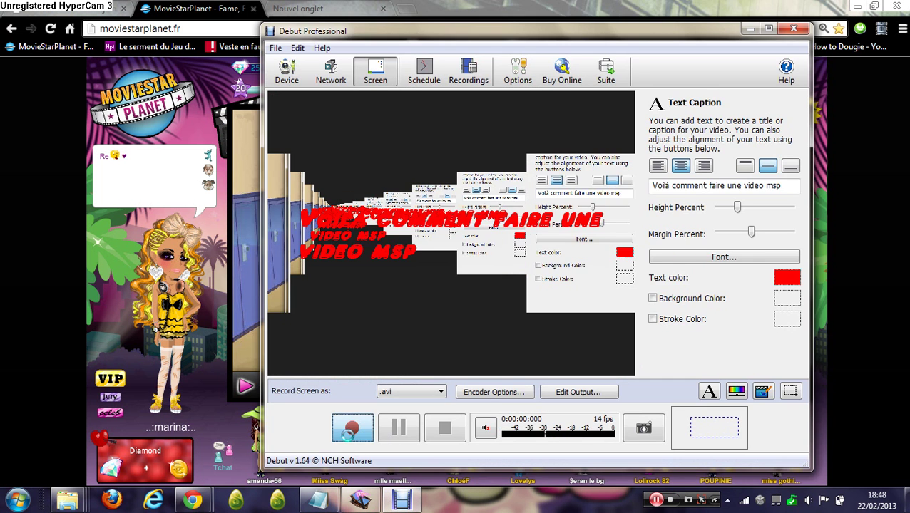
{"action": "left_click", "coordinate": [351, 427]}
{"action": "left_click", "coordinate": [581, 263]}
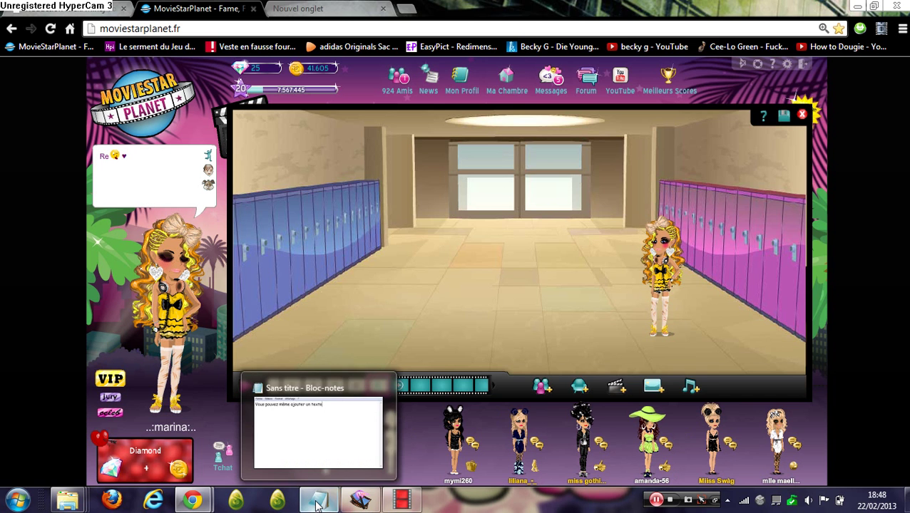
{"action": "left_click", "coordinate": [399, 503]}
{"action": "left_click", "coordinate": [400, 503]}
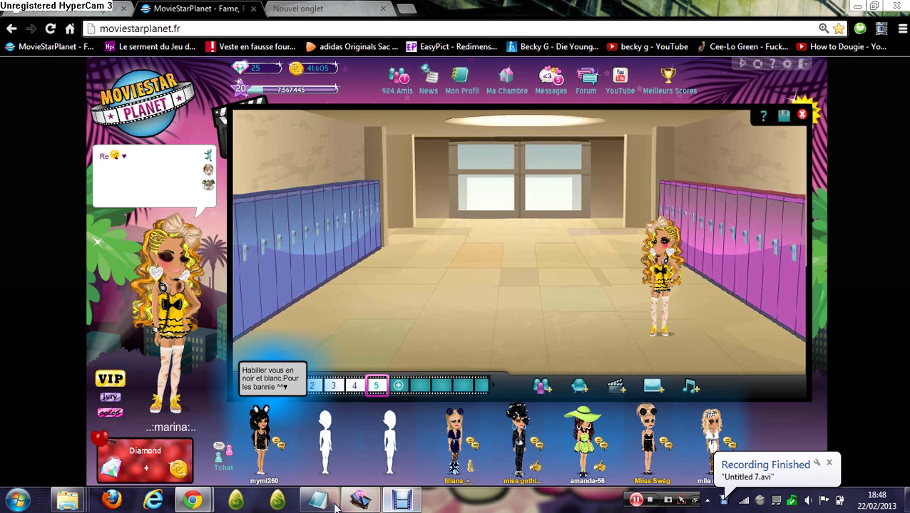
Switch to Notepad and replace the note's text with "Et voilà comment faire une capture video mtn pour les moontages"
{"action": "left_click", "coordinate": [318, 499]}
{"action": "key", "text": "ctrl+a"}
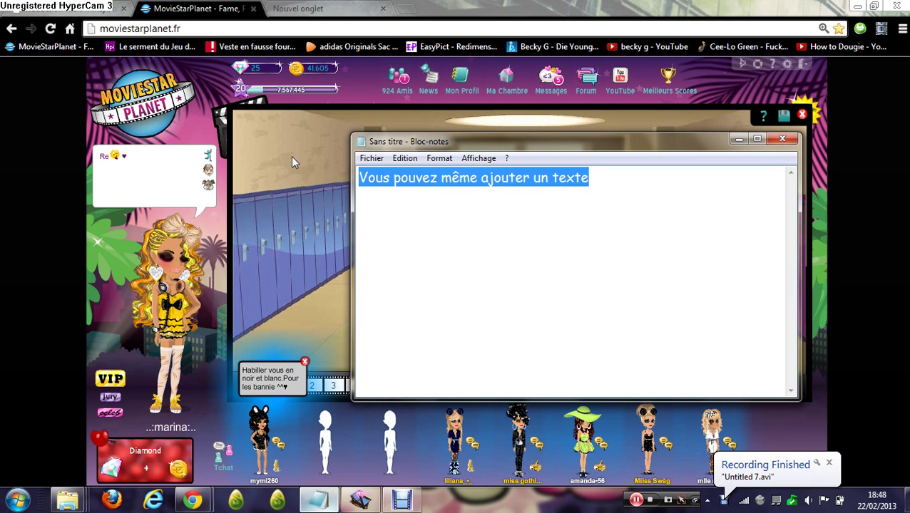
{"action": "type", "text": "Etvoici"}
{"action": "key", "text": "BackSpace"}
{"action": "key", "text": "BackSpace"}
{"action": "key", "text": "BackSpace"}
{"action": "key", "text": "BackSpace"}
{"action": "key", "text": "BackSpace"}
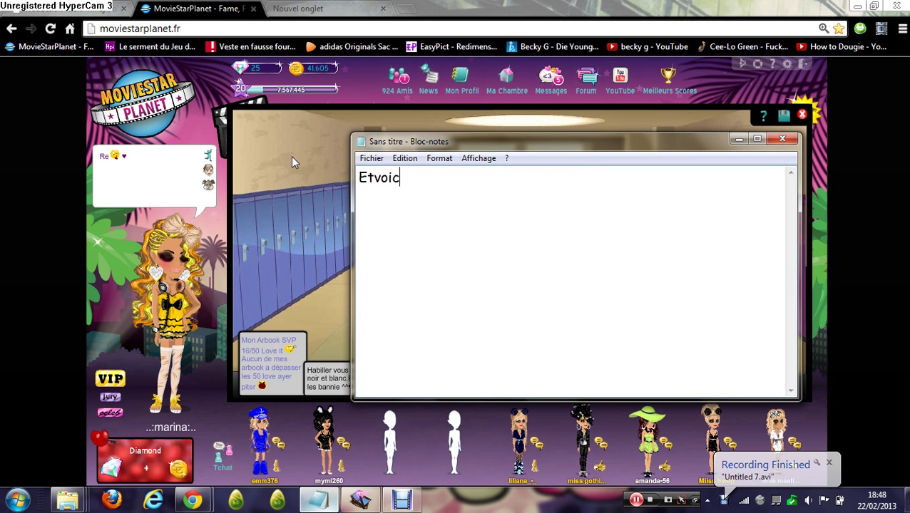
{"action": "type", "text": "voi"}
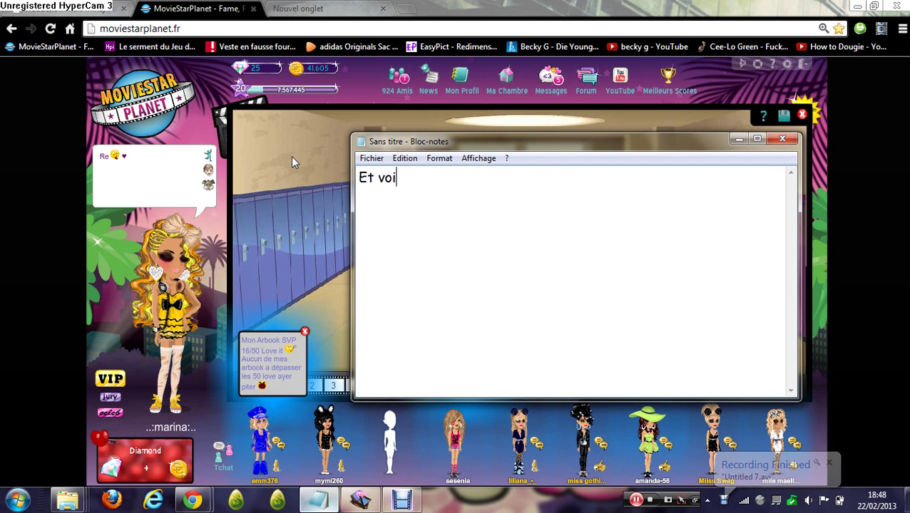
{"action": "type", "text": "là comme"}
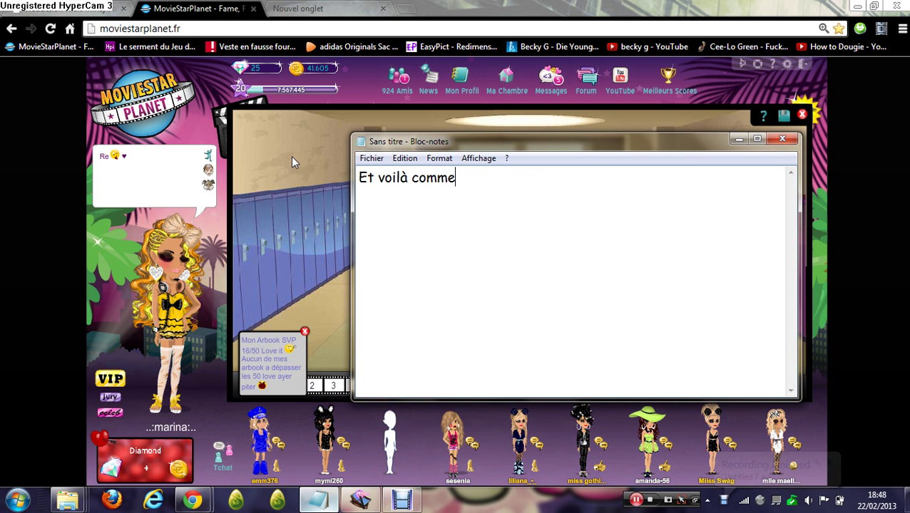
{"action": "type", "text": "nt faire une"}
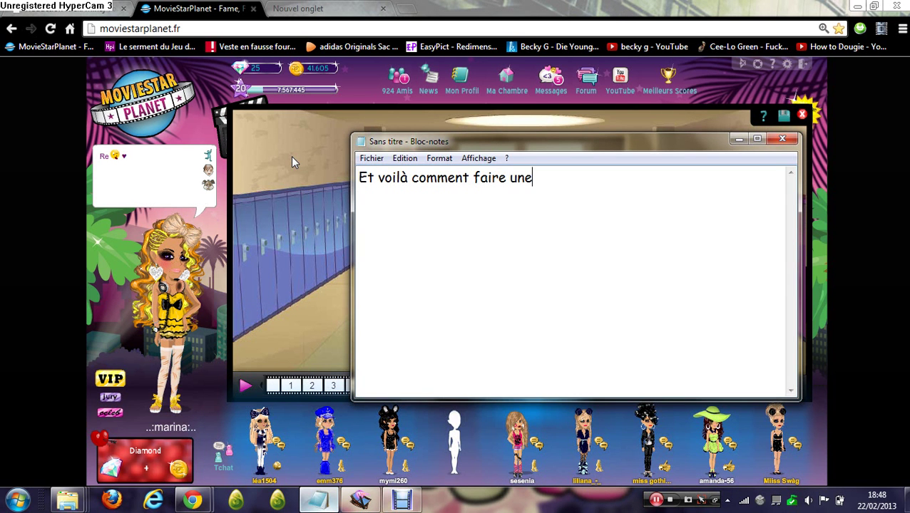
{"action": "key", "text": "BackSpace"}
{"action": "key", "text": "BackSpace"}
{"action": "key", "text": "BackSpace"}
{"action": "key", "text": "BackSpace"}
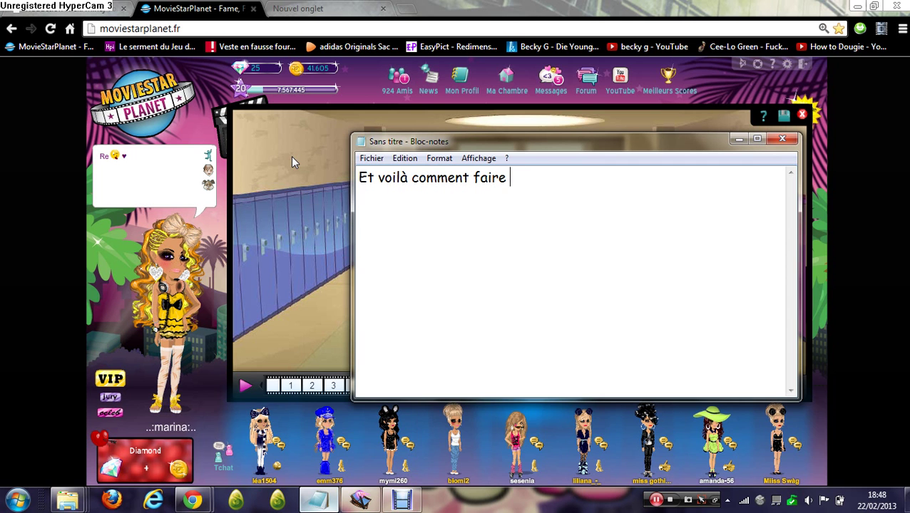
{"action": "type", "text": "une cap"}
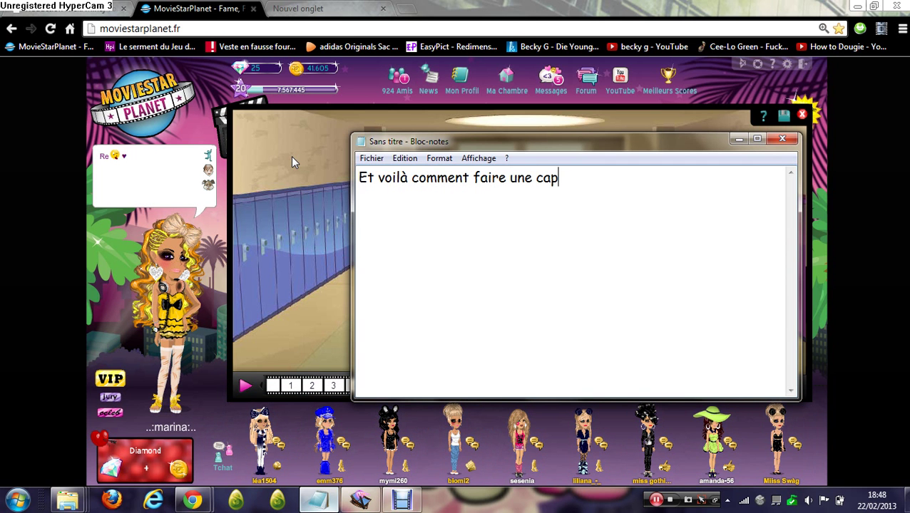
{"action": "type", "text": "ture video "}
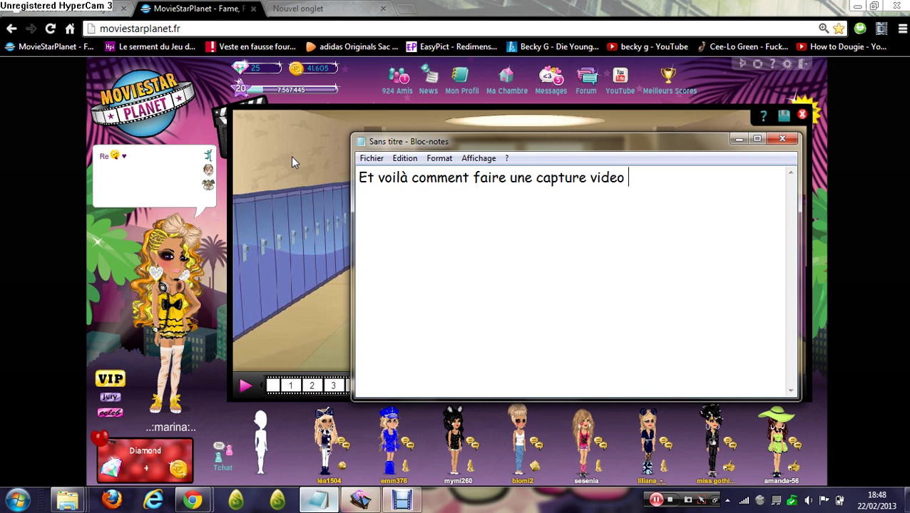
{"action": "type", "text": "mtn pour "}
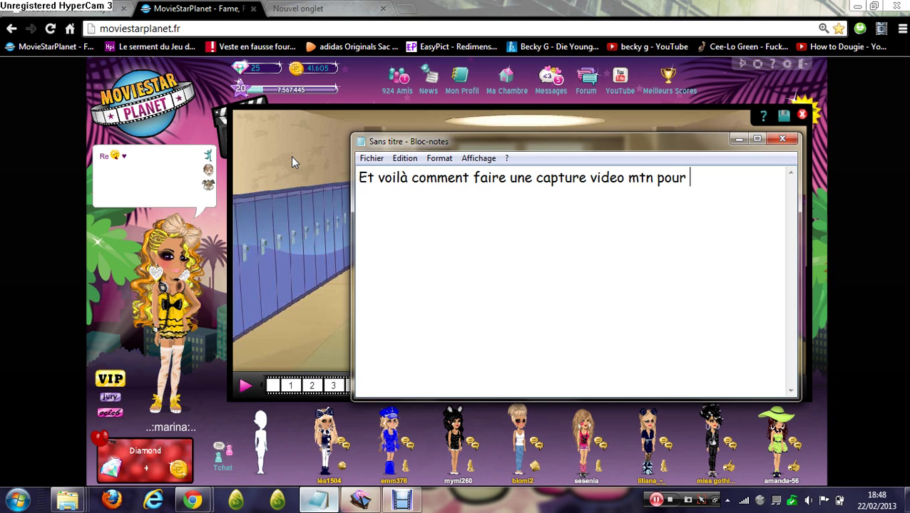
{"action": "type", "text": "les moontages"}
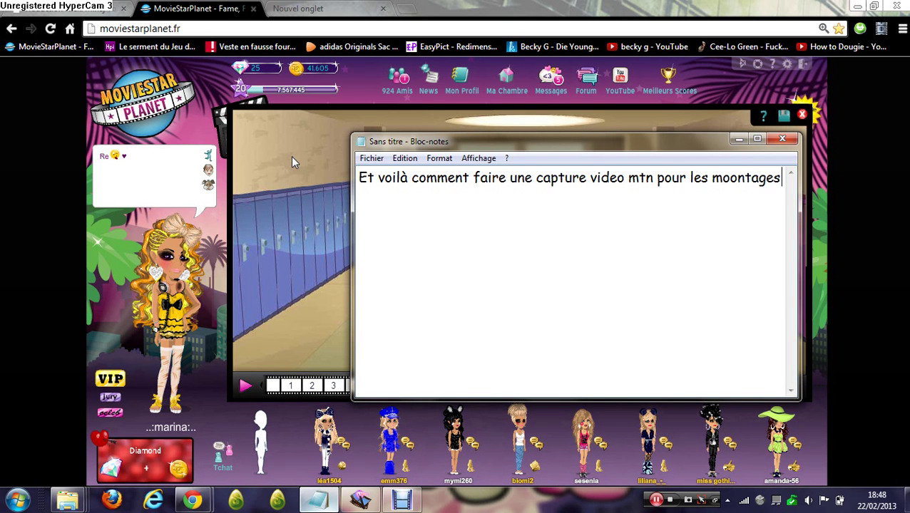
Add a second line to the note reading "c'est la même chose pour tout les logiciels"
{"action": "key", "text": "Return"}
{"action": "type", "text": "c'est la"}
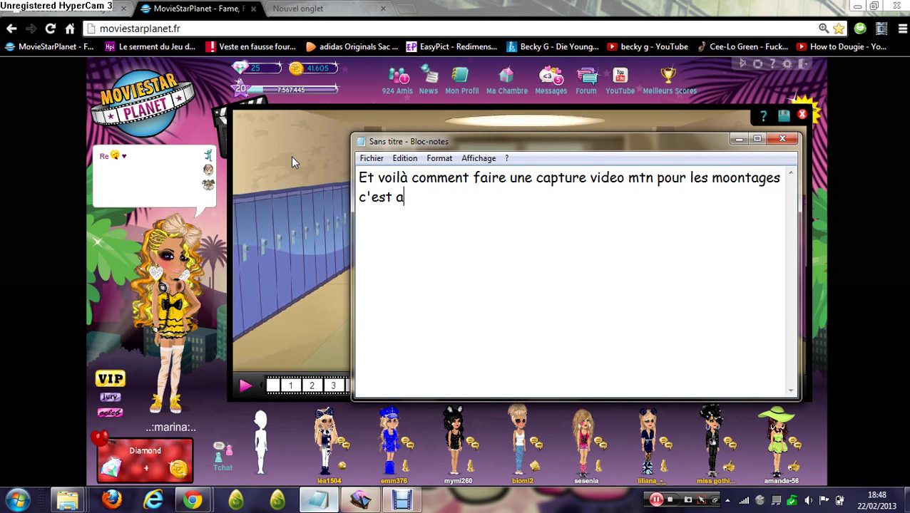
{"action": "key", "text": "BackSpace"}
{"action": "type", "text": "la même"}
{"action": "key", "text": "BackSpace"}
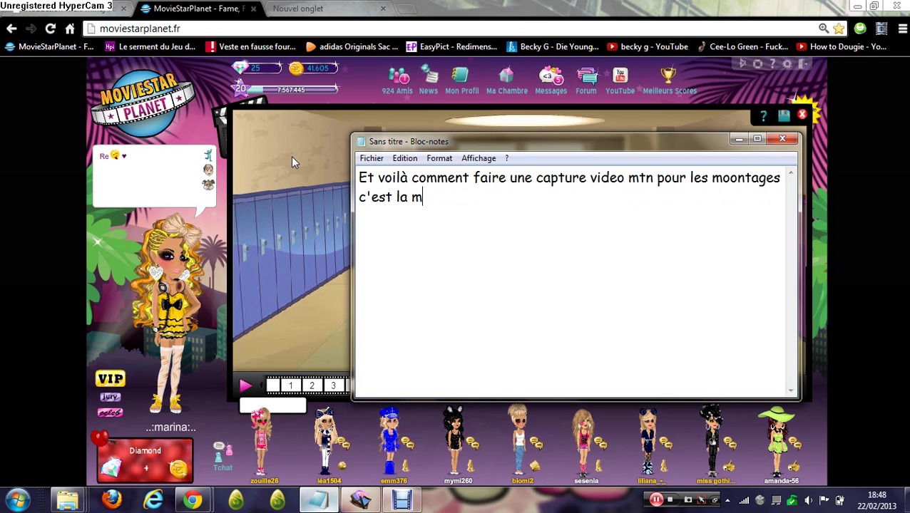
{"action": "type", "text": "ême chose "}
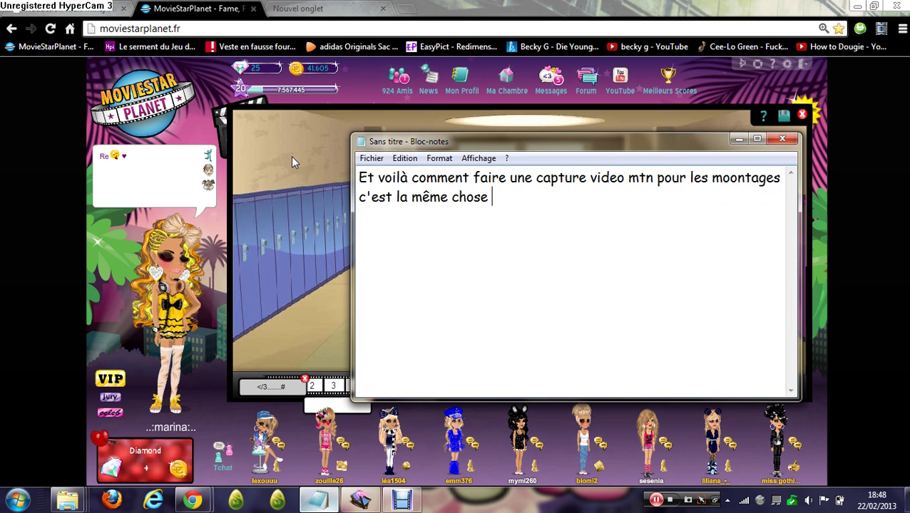
{"action": "type", "text": "pour tout les "}
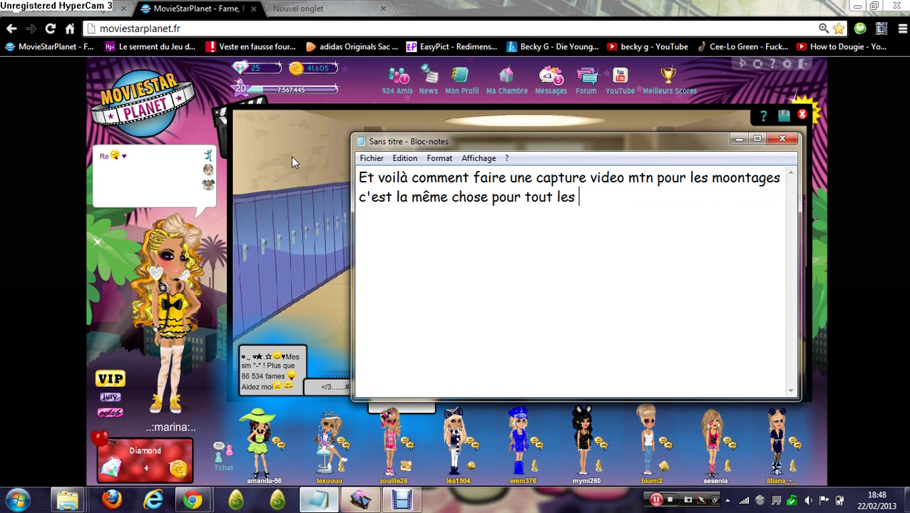
{"action": "type", "text": "logiciels"}
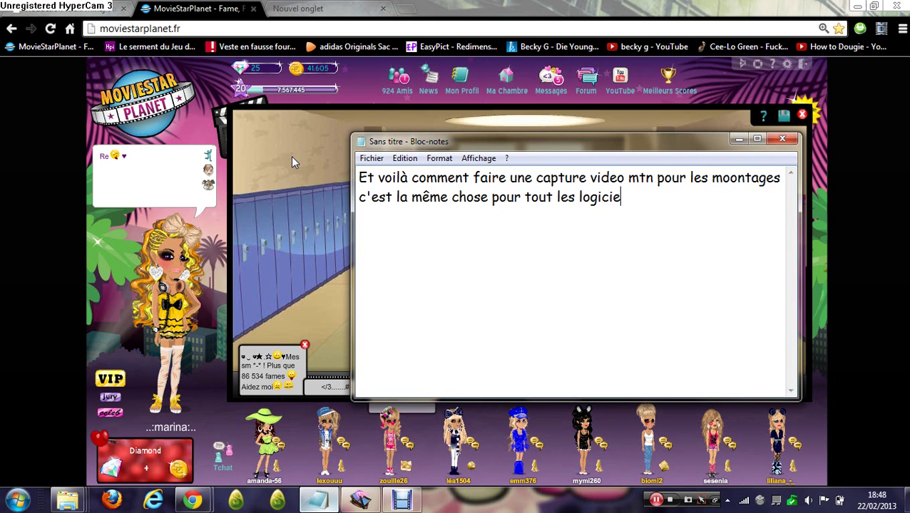
Switch to Wondershare Video Editor and show the imported media of the project
{"action": "left_click", "coordinate": [894, 365]}
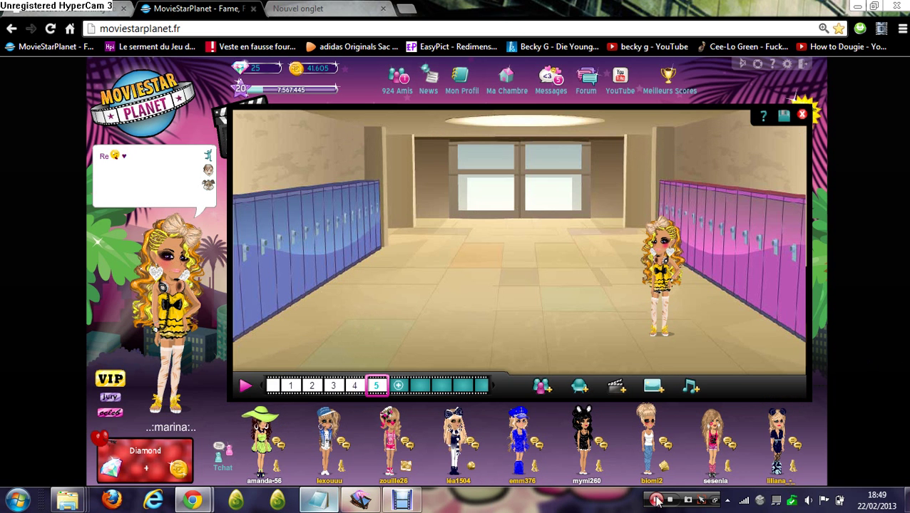
{"action": "left_click", "coordinate": [655, 499]}
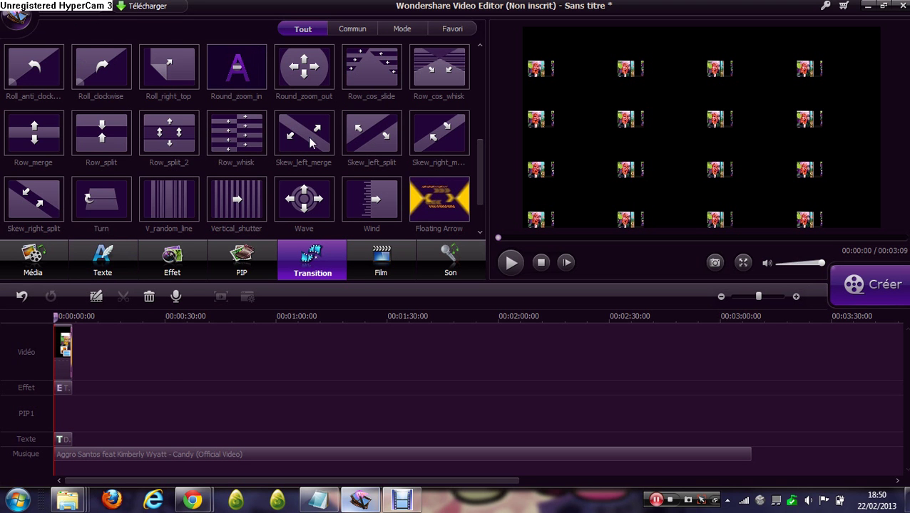
{"action": "left_click", "coordinate": [33, 261]}
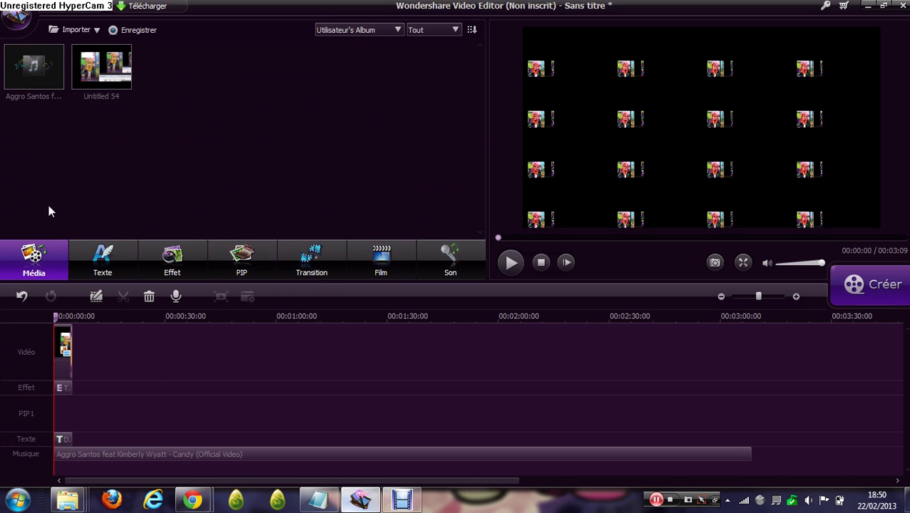
Import the Untitled 7 video from the desktop and place it on the video track after the existing clip
{"action": "left_click", "coordinate": [95, 30]}
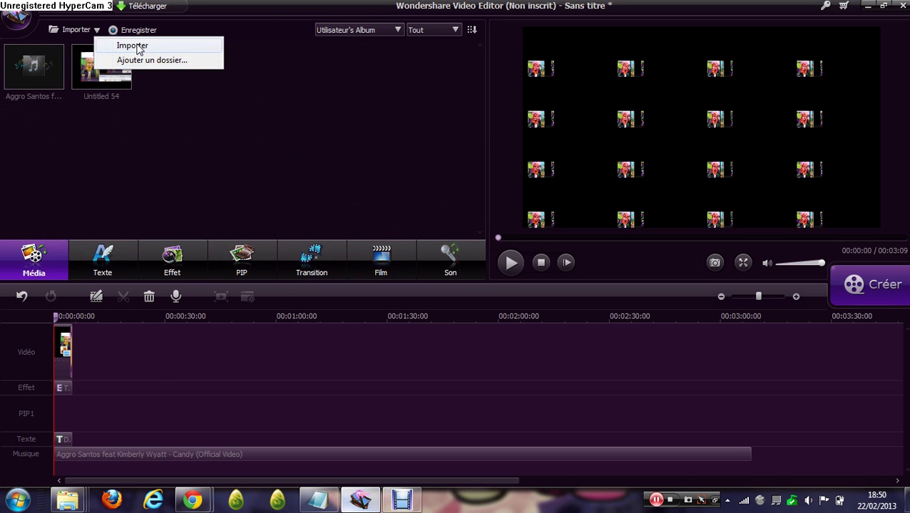
{"action": "left_click", "coordinate": [133, 46]}
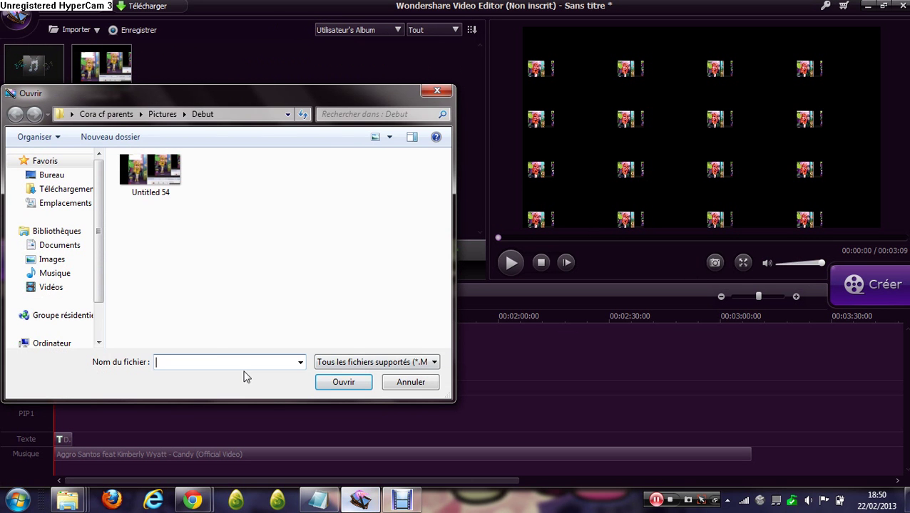
{"action": "left_click", "coordinate": [47, 175]}
{"action": "left_click", "coordinate": [221, 361]}
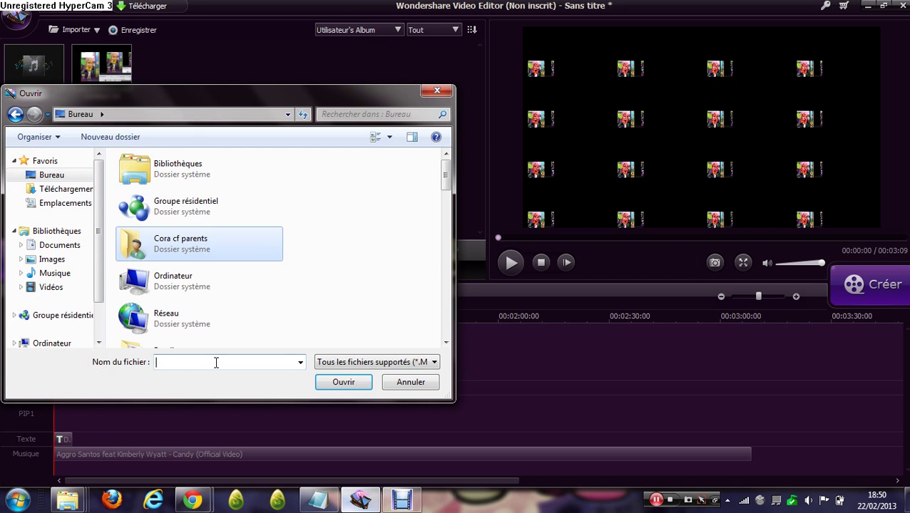
{"action": "type", "text": "Un"}
{"action": "key", "text": "Down"}
{"action": "key", "text": "Return"}
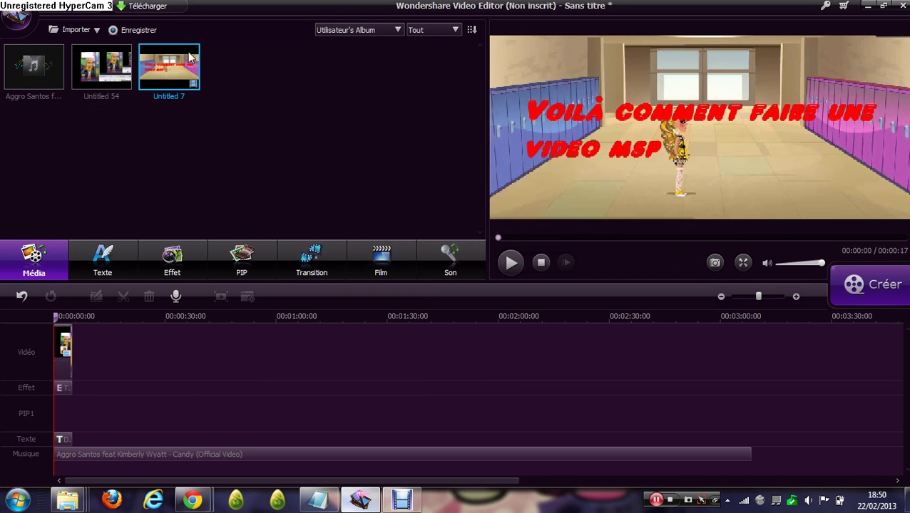
{"action": "left_click_drag", "start_coordinate": [190, 62], "coordinate": [92, 346]}
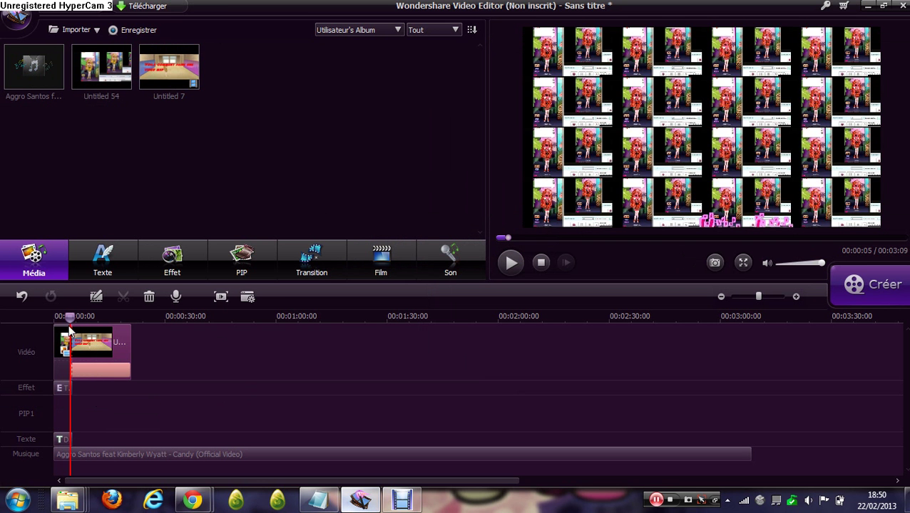
Play the montage from near its start and check the end of the Untitled 7 clip on the timeline
{"action": "left_click_drag", "start_coordinate": [69, 317], "coordinate": [58, 316]}
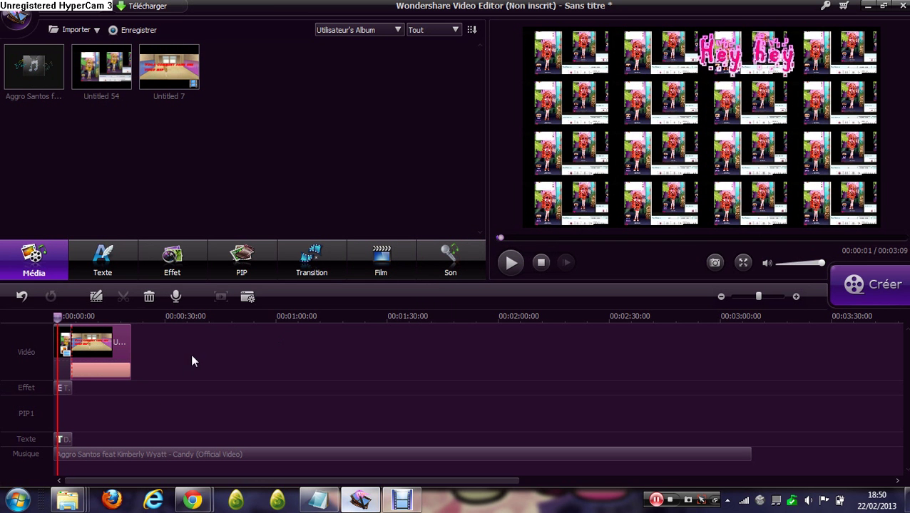
{"action": "left_click", "coordinate": [511, 263]}
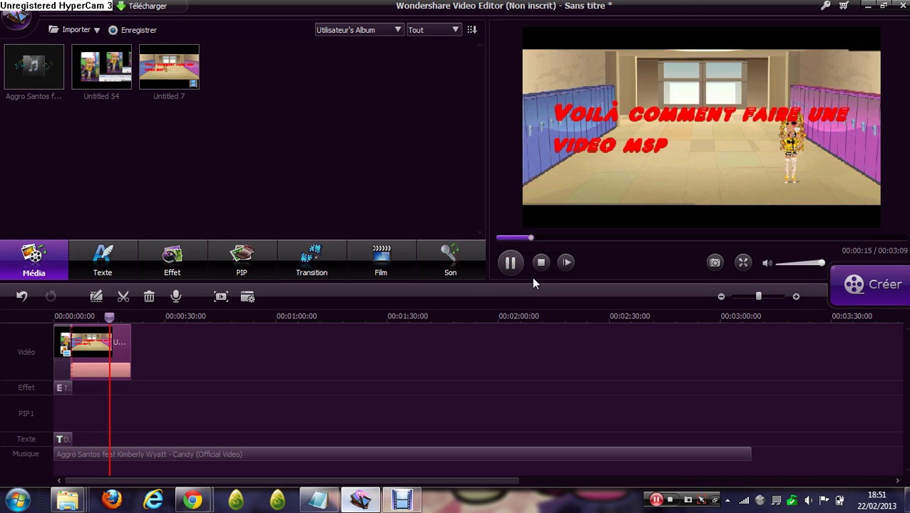
{"action": "left_click", "coordinate": [512, 264]}
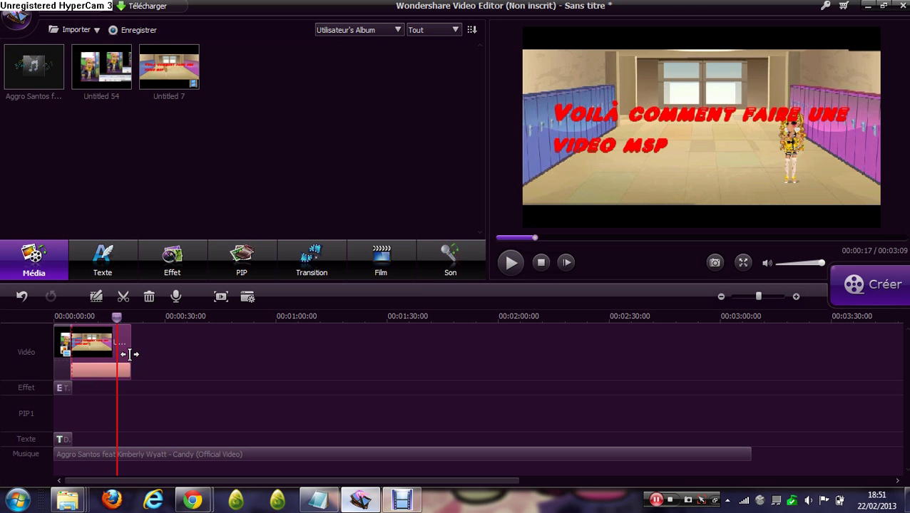
{"action": "left_click_drag", "start_coordinate": [116, 354], "coordinate": [131, 351]}
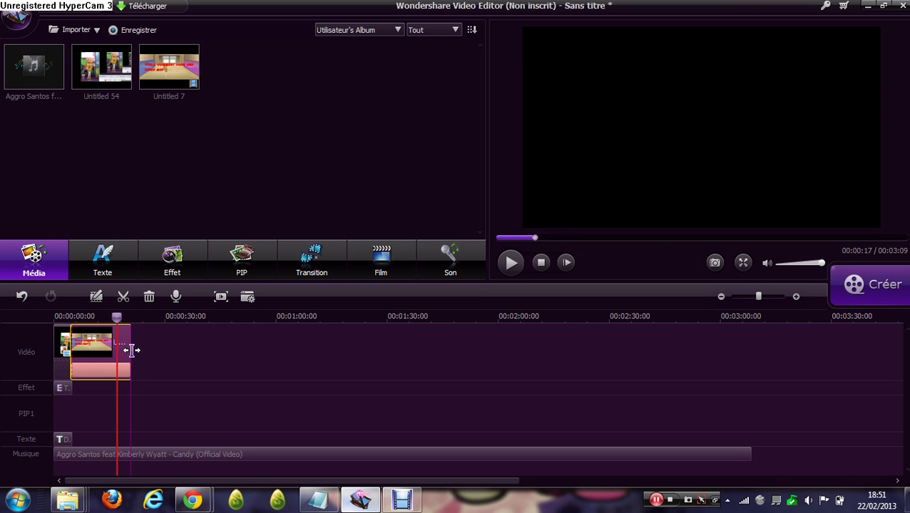
{"action": "left_click", "coordinate": [131, 351]}
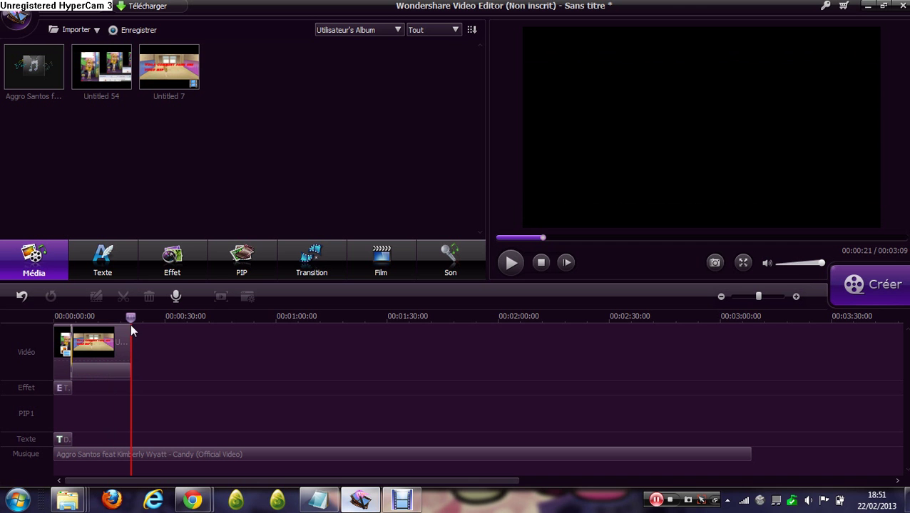
{"action": "mouse_move", "coordinate": [130, 318]}
{"action": "left_mouse_down"}
{"action": "mouse_move", "coordinate": [120, 326]}
{"action": "mouse_move", "coordinate": [138, 332]}
{"action": "mouse_move", "coordinate": [125, 331]}
{"action": "left_mouse_up"}
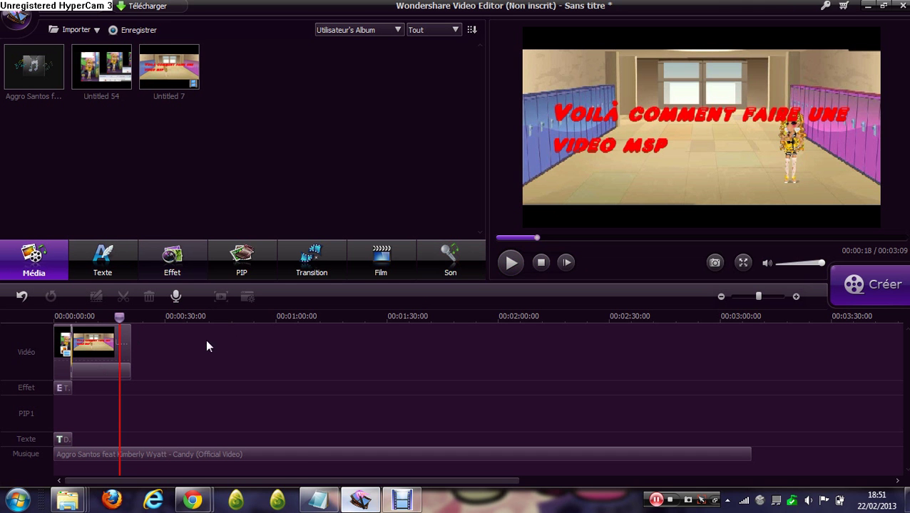
Switch to Notepad and replace the note's text with "Et pour la mettre sur youtube il fat d'abord ll'enregistrer -B"
{"action": "left_click", "coordinate": [319, 499]}
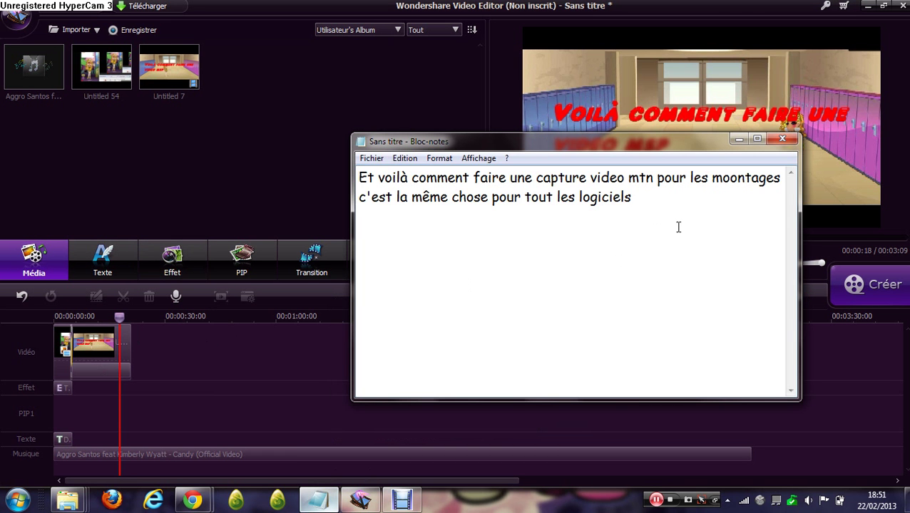
{"action": "key", "text": "ctrl+a"}
{"action": "key", "text": "BackSpace"}
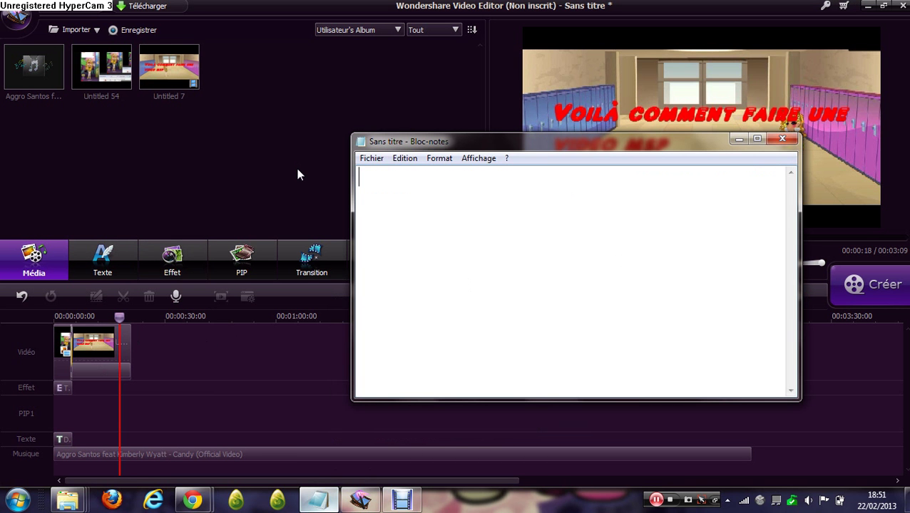
{"action": "type", "text": "Et pour la"}
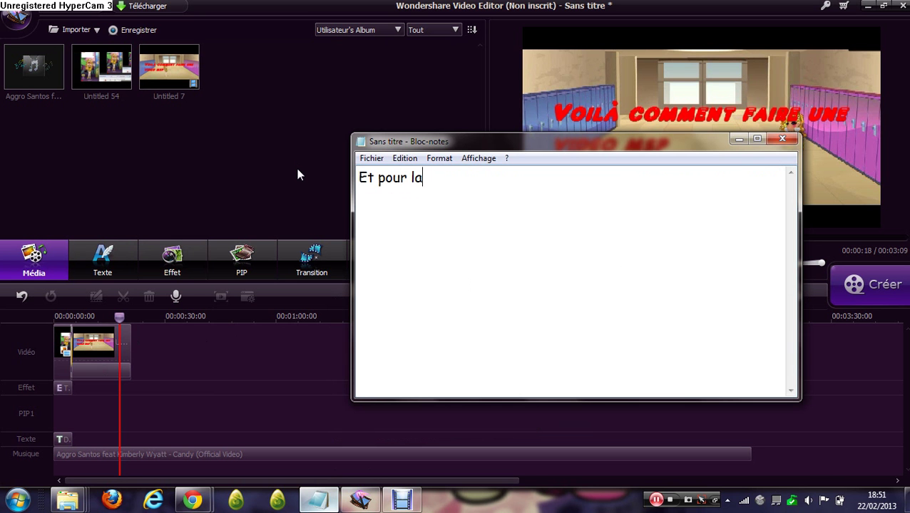
{"action": "type", "text": " mettre sur yo"}
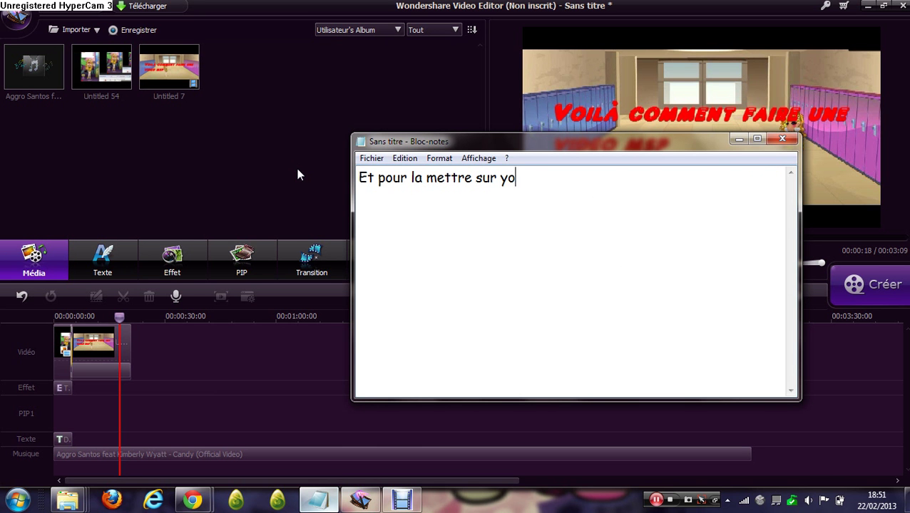
{"action": "type", "text": "utube il fa"}
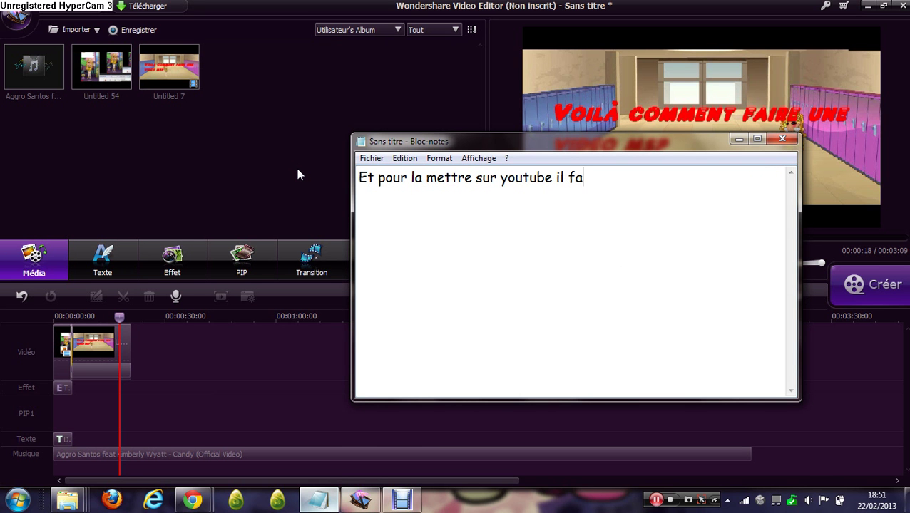
{"action": "type", "text": "t d'abord l"}
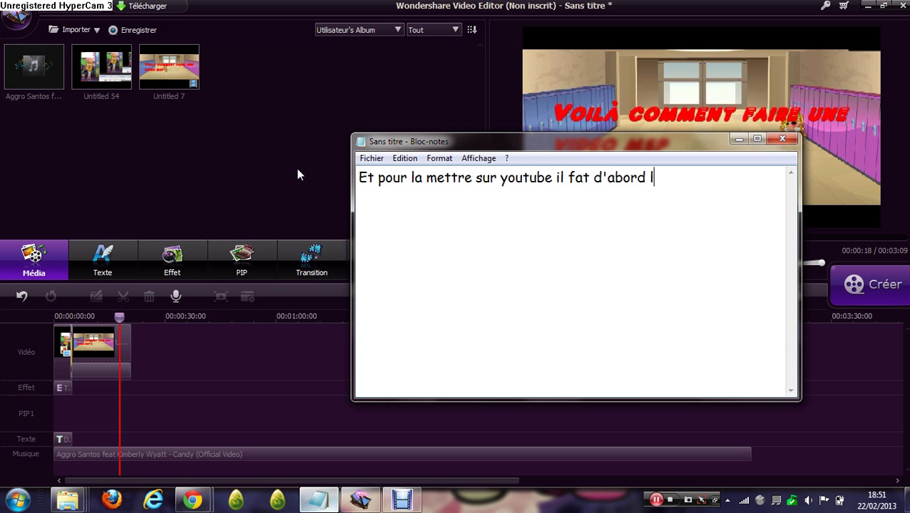
{"action": "type", "text": "l'enregistrer "}
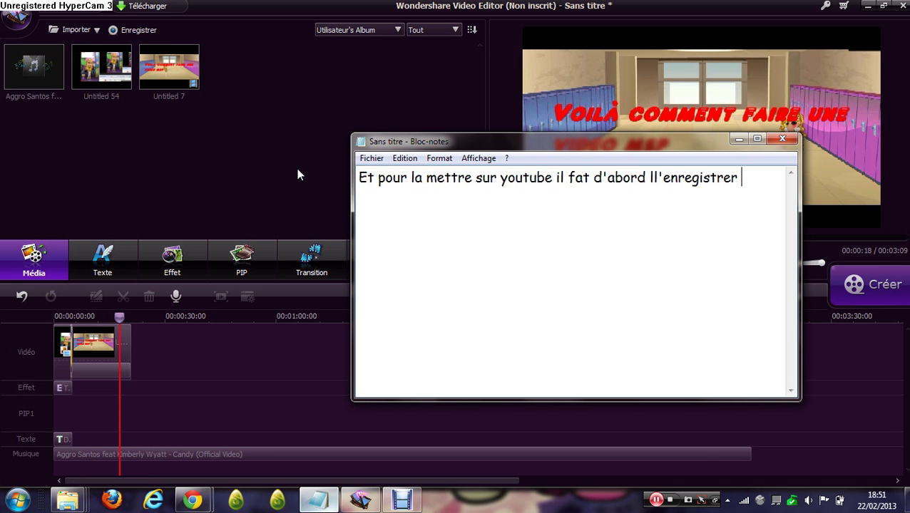
{"action": "type", "text": "-B"}
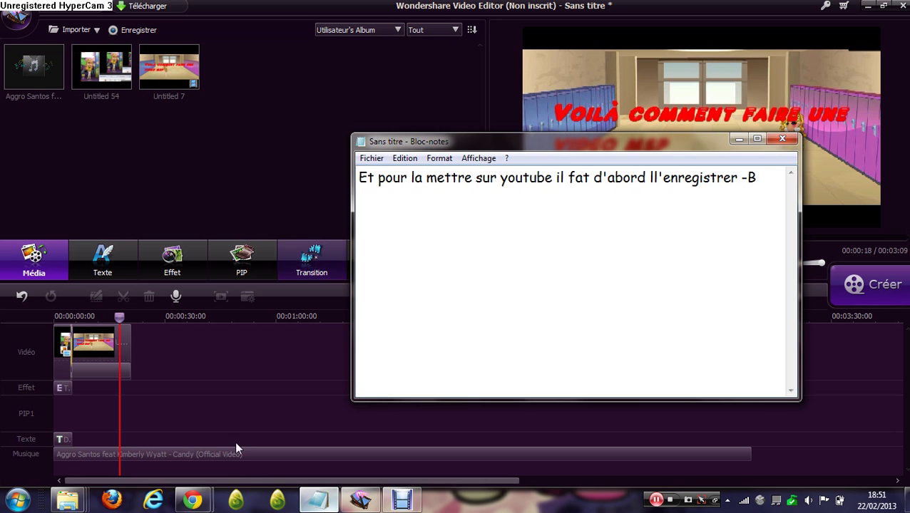
Switch to Wondershare Video Editor and save the project on the desktop as Projet VE 1 in *.wve format
{"action": "left_click", "coordinate": [229, 393]}
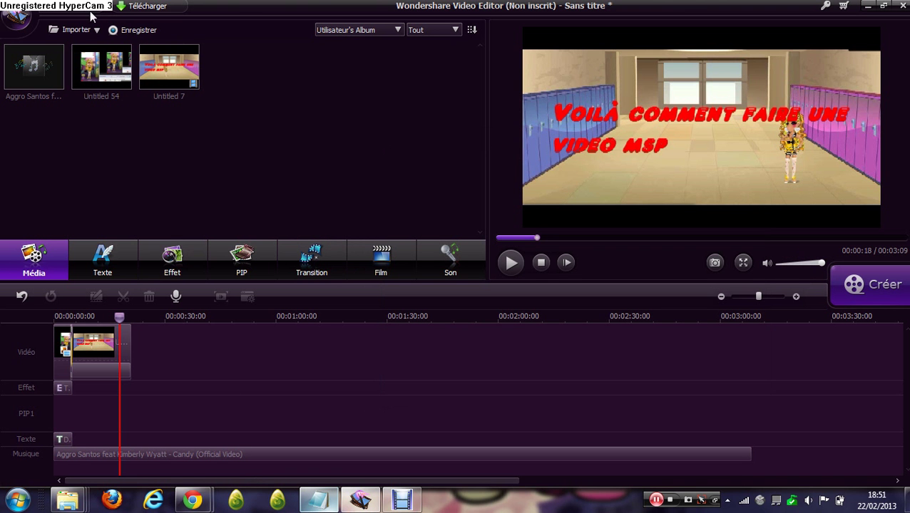
{"action": "key", "text": "ctrl+s"}
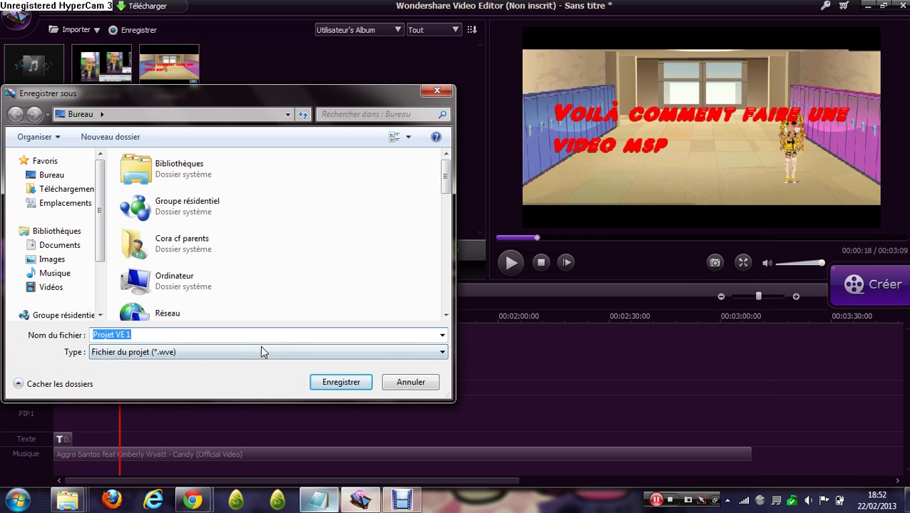
{"action": "left_click", "coordinate": [297, 353]}
{"action": "left_click", "coordinate": [311, 365]}
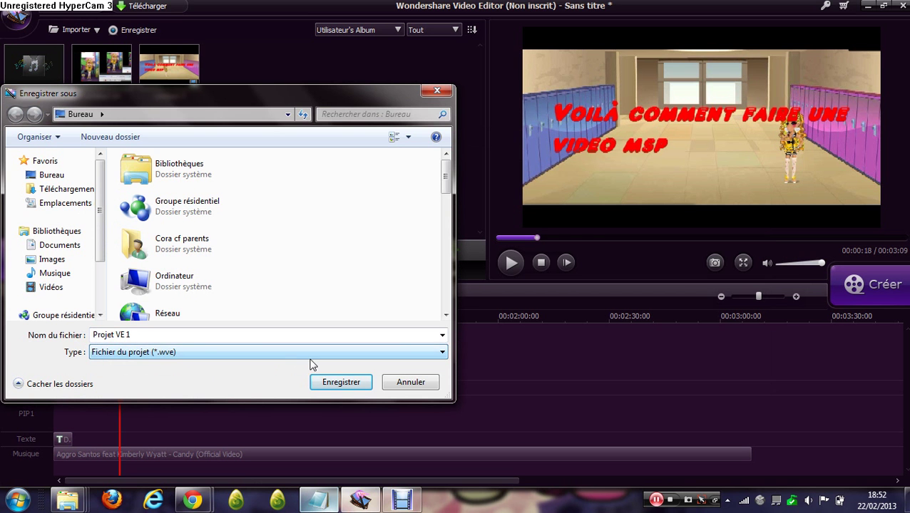
{"action": "left_click", "coordinate": [340, 385]}
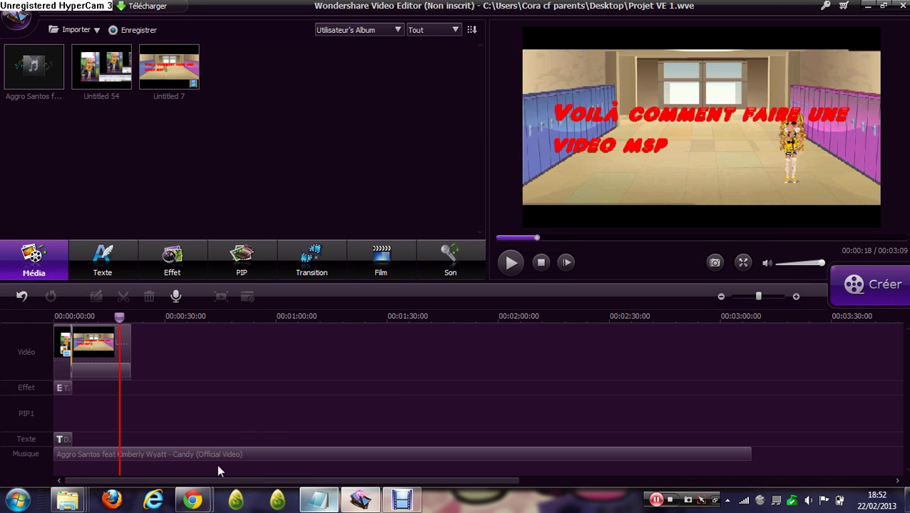
Switch to Chrome, open a new tab and close the MovieStarPlanet tab
{"action": "key", "text": "alt+Tab"}
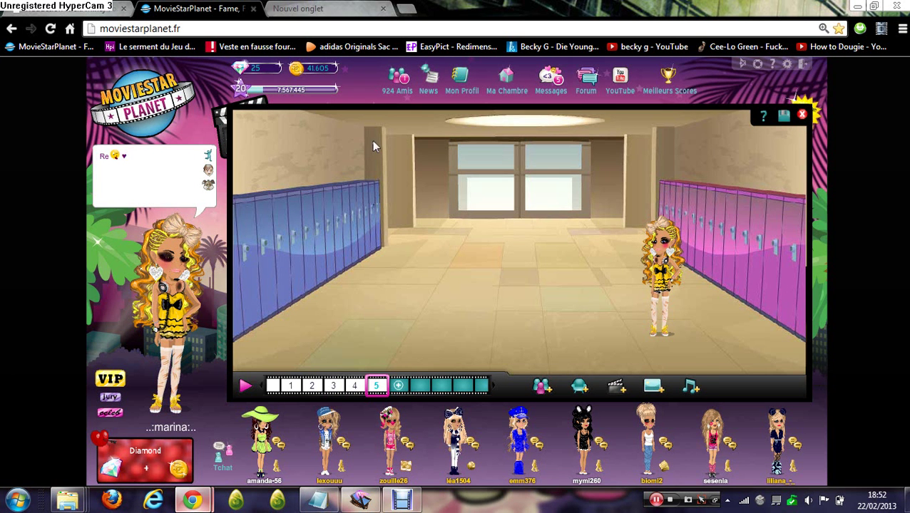
{"action": "key", "text": "ctrl+t"}
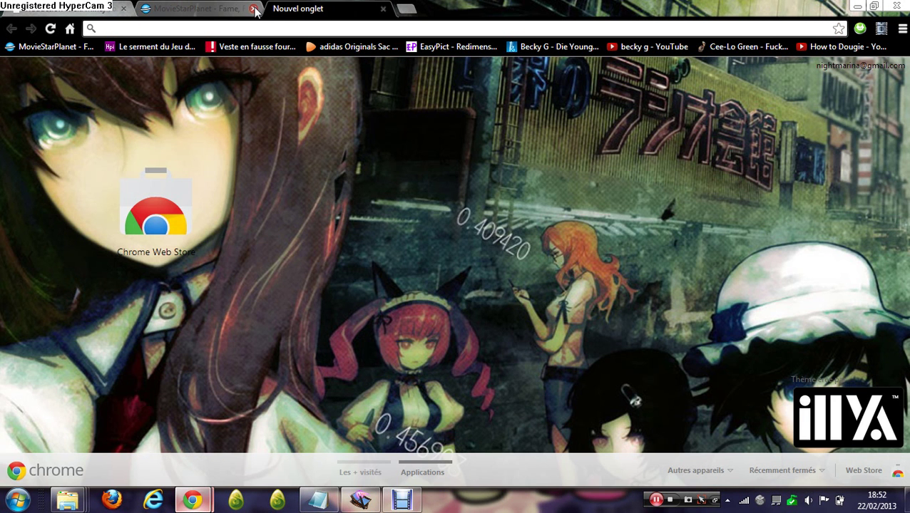
{"action": "left_click", "coordinate": [254, 9]}
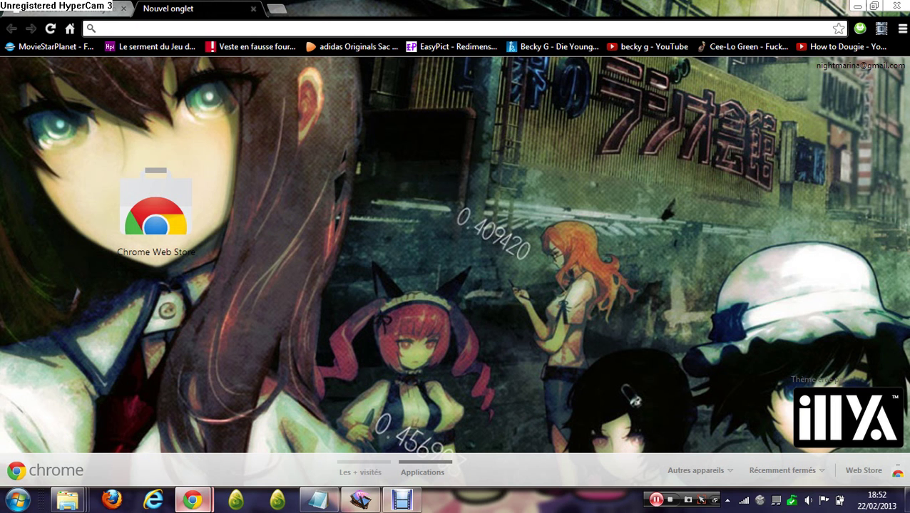
{"action": "type", "text": "young forever"}
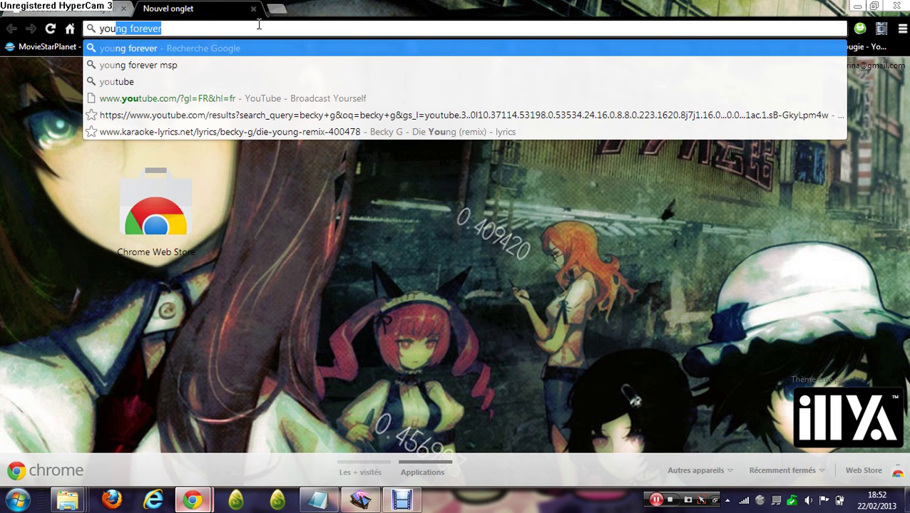
{"action": "key", "text": "Down"}
{"action": "key", "text": "Down"}
{"action": "key", "text": "Down"}
{"action": "key", "text": "Return"}
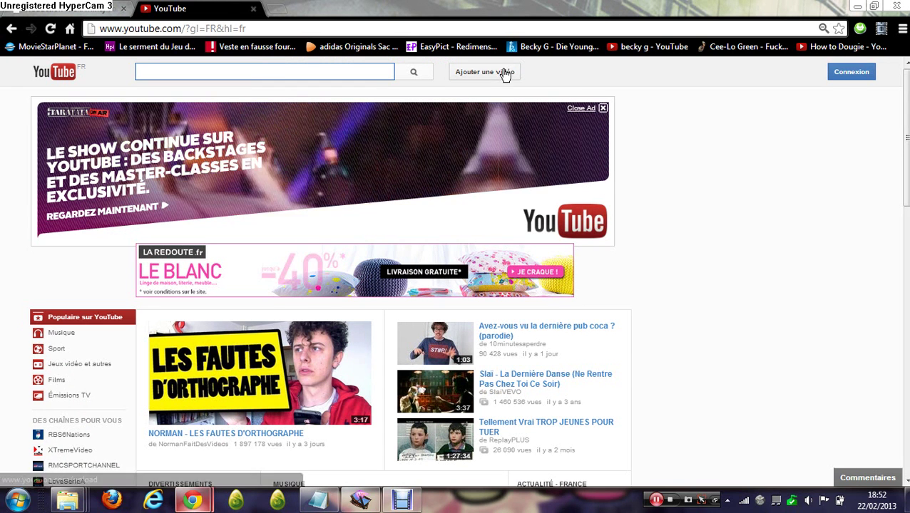
{"action": "left_click", "coordinate": [505, 73]}
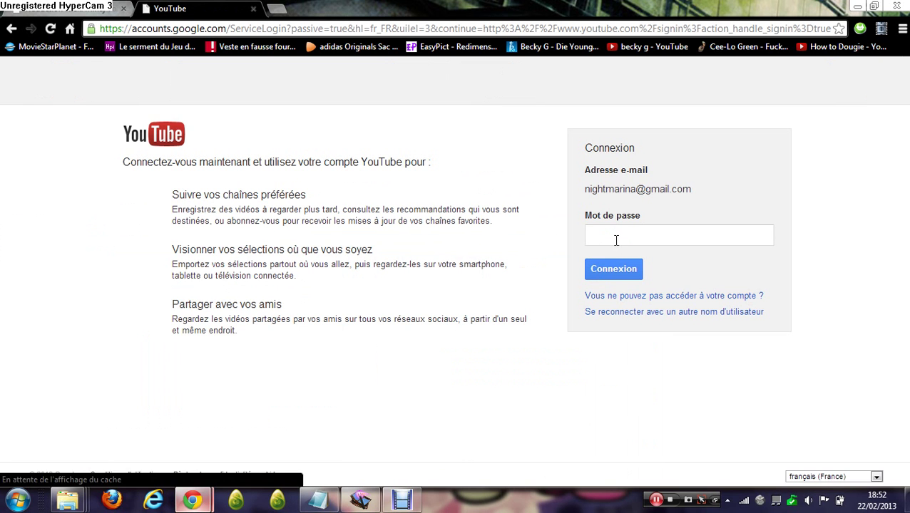
Enter the account password and try to sign in to YouTube
{"action": "type", "text": "********"}
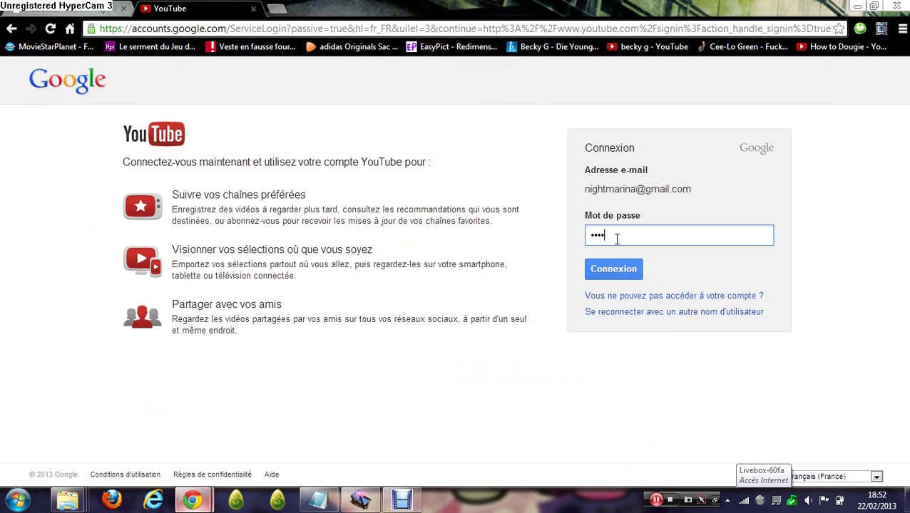
{"action": "type", "text": "*"}
{"action": "left_click", "coordinate": [627, 274]}
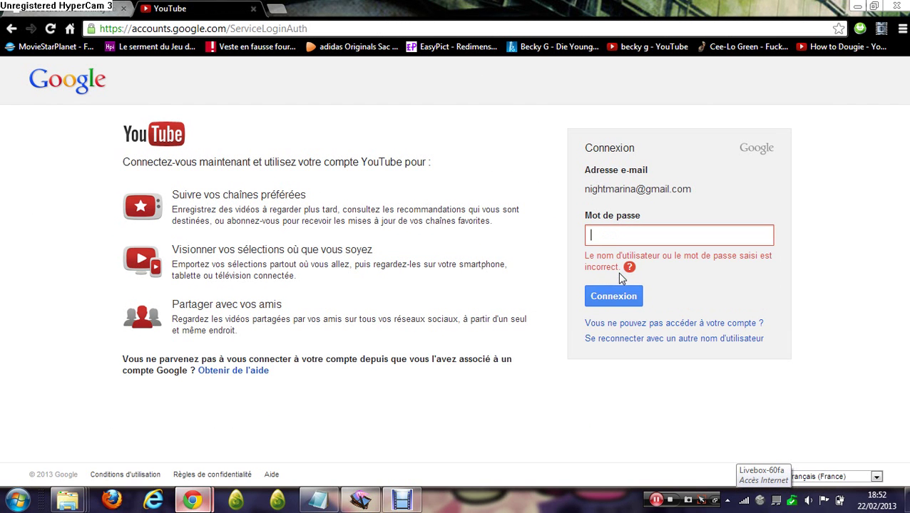
Enter the account password again and sign in to reach the video upload page
{"action": "left_click", "coordinate": [622, 233]}
{"action": "type", "text": "*********"}
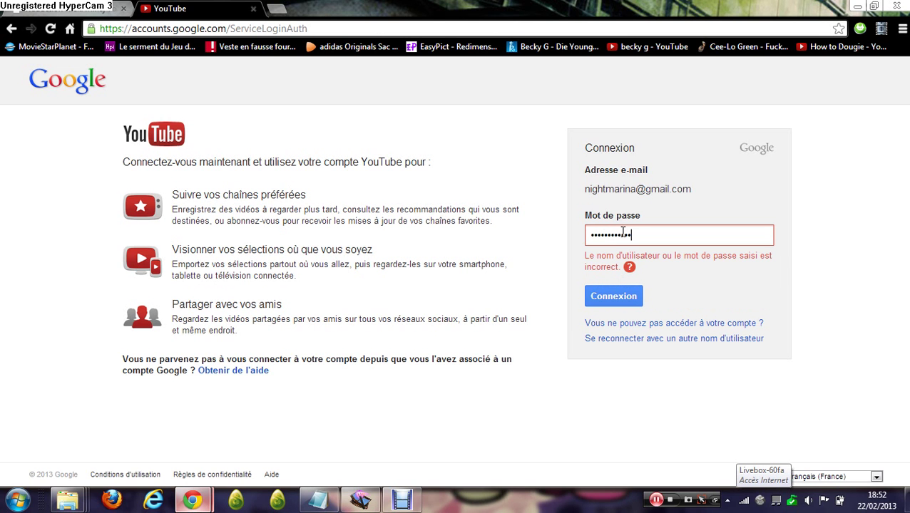
{"action": "key", "text": "Return"}
{"action": "key", "text": "Return"}
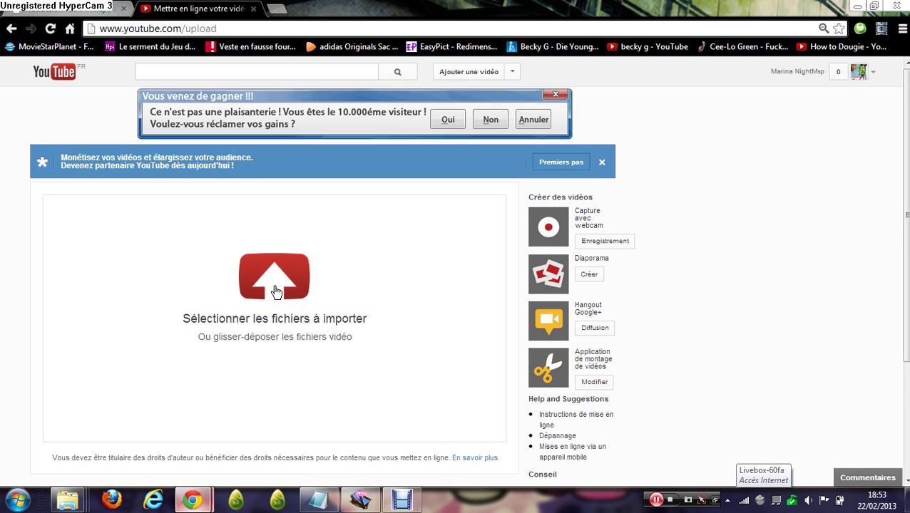
Select the Projet VE 1 file on the desktop and start uploading it to YouTube
{"action": "left_click", "coordinate": [305, 313]}
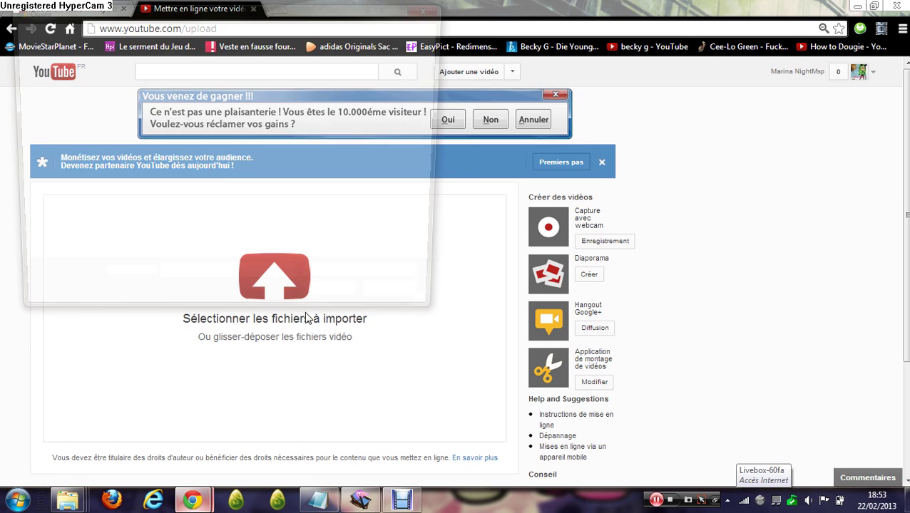
{"action": "left_click_drag", "start_coordinate": [449, 94], "coordinate": [446, 276]}
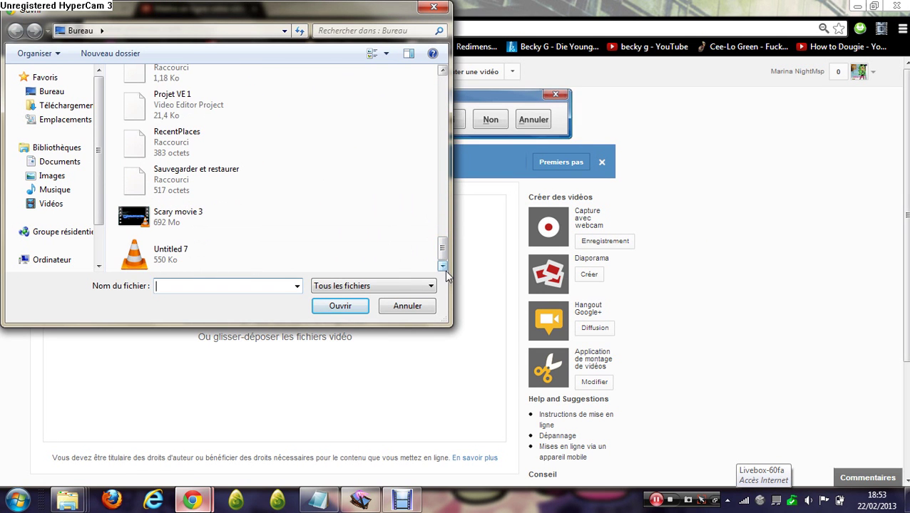
{"action": "left_click", "coordinate": [193, 112]}
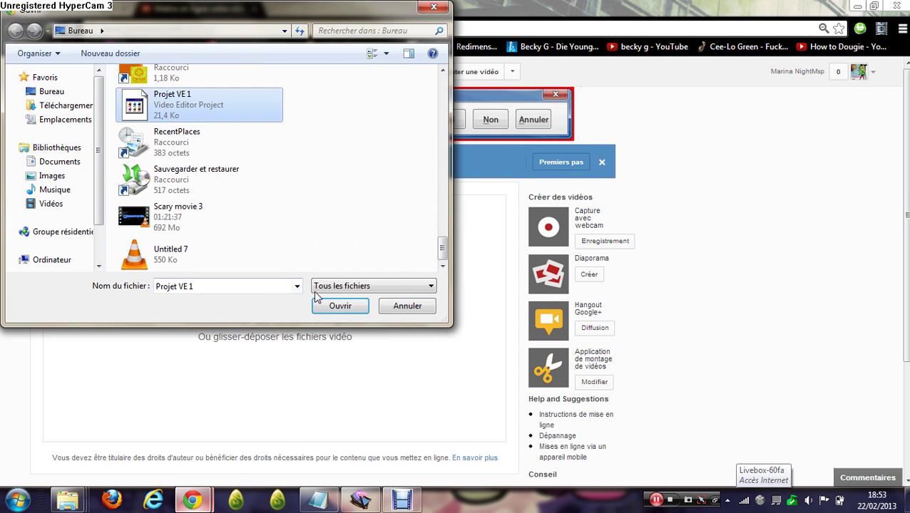
{"action": "left_click", "coordinate": [338, 306]}
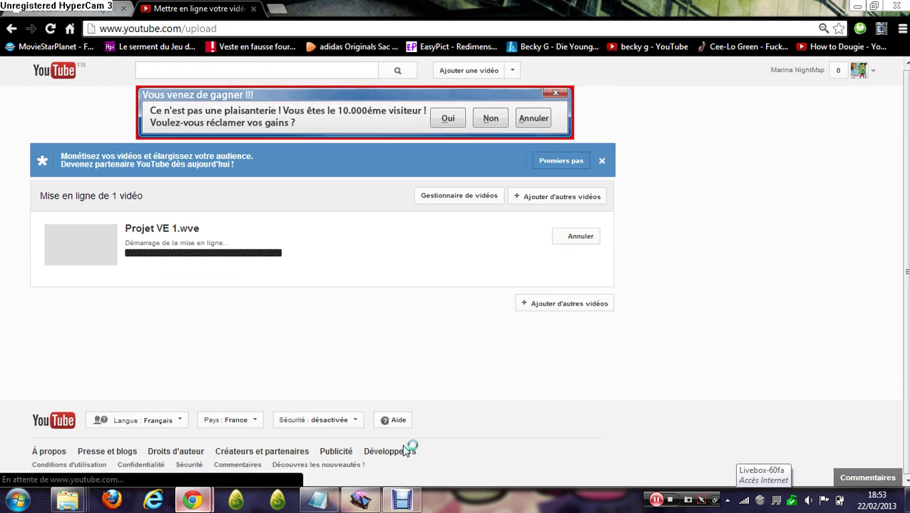